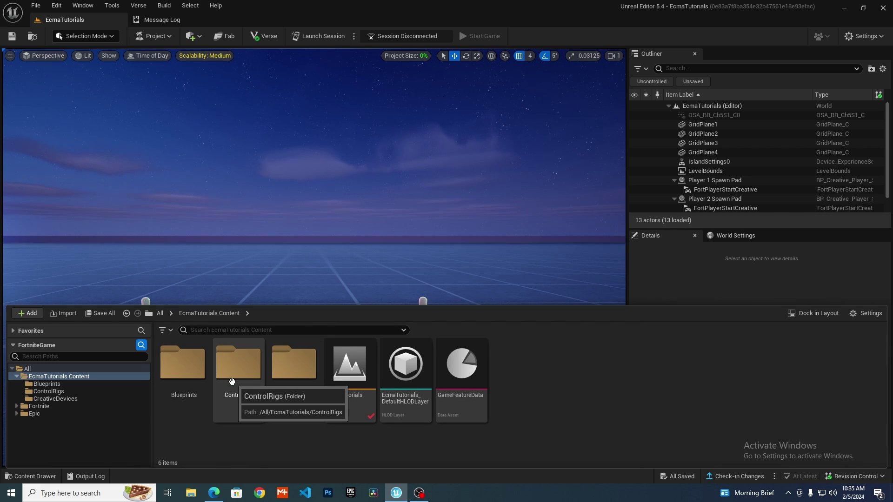
Open the ControlRigs folder in the EcmaTutorials content
right_click(565, 384)
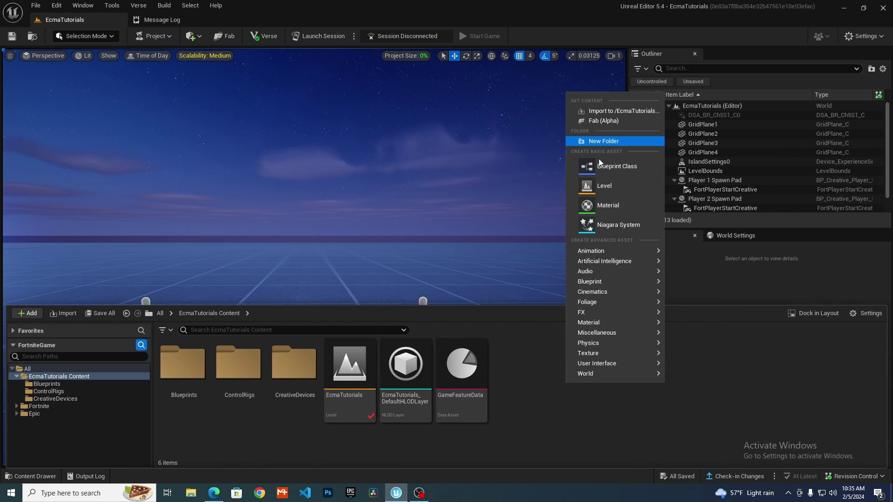
click(520, 441)
double_click(231, 385)
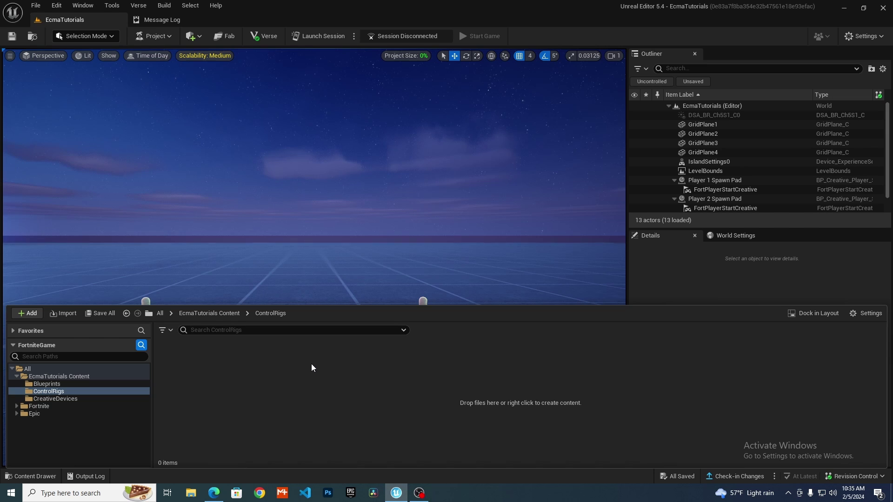
Open the PlayerBasics folder in Fortnite's Characters and examine which related assets can be created from the FN Mannequin skeletal mesh
click(15, 406)
click(47, 413)
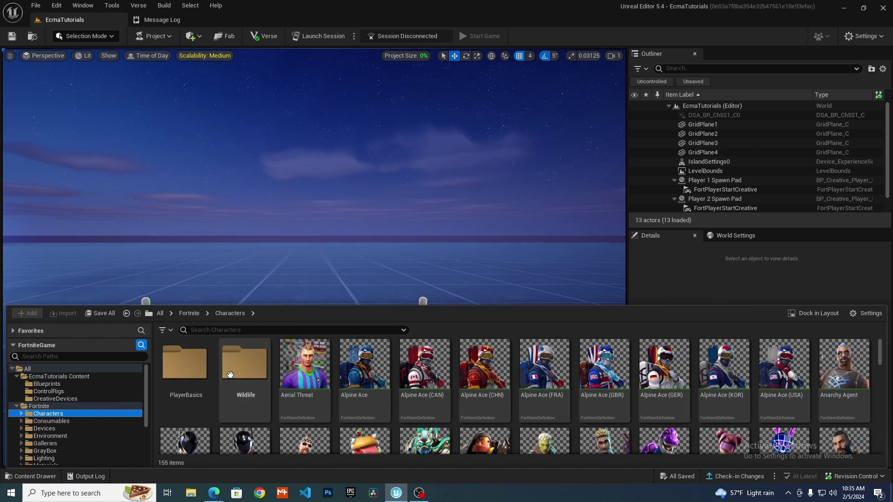
double_click(186, 370)
click(247, 382)
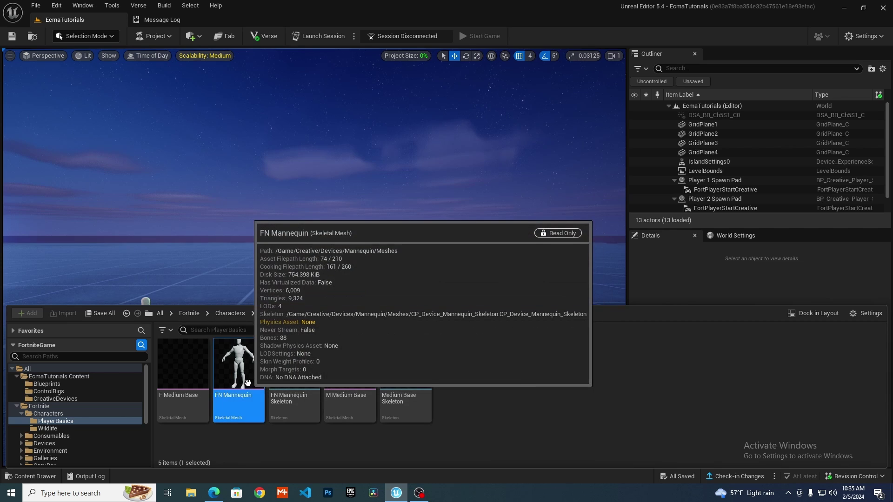
right_click(239, 383)
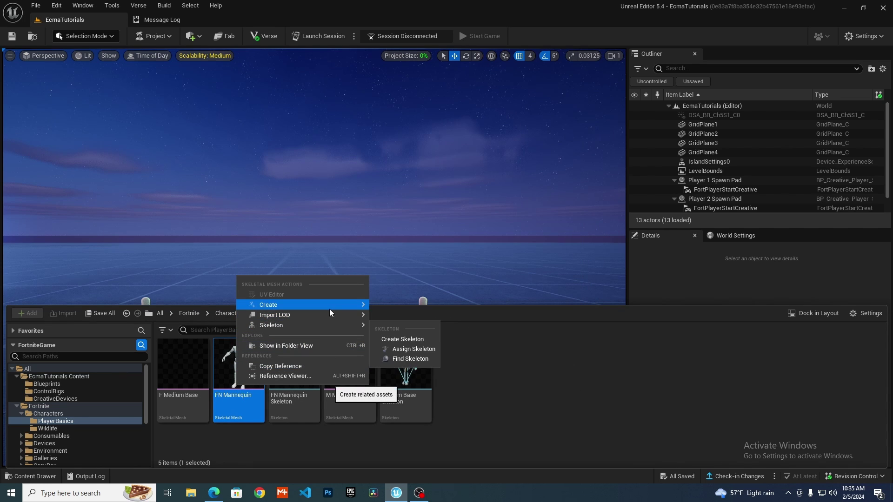
mouse_move(354, 305)
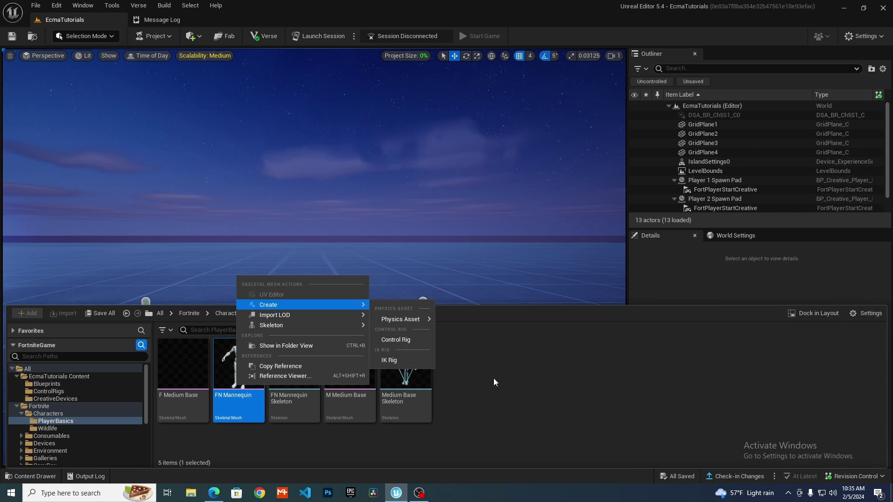
click(494, 381)
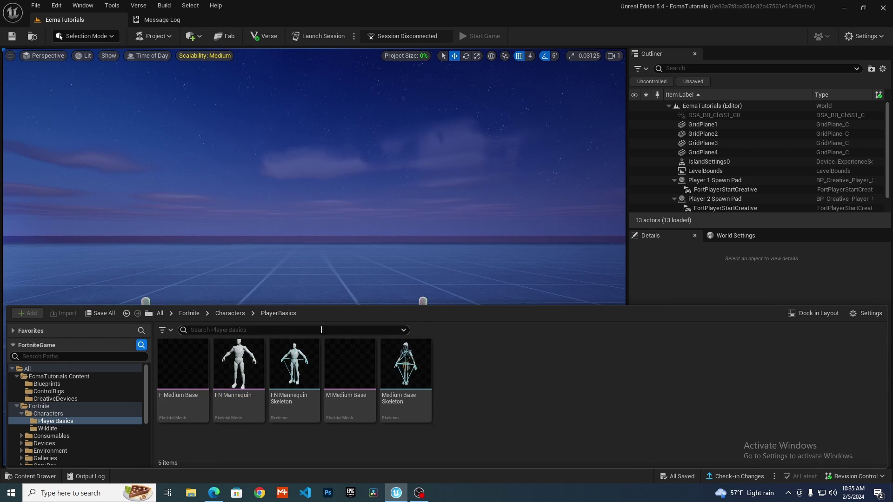
Create a Control Rig asset in the project's ControlRigs folder and name it CR_Mannequin
click(51, 392)
right_click(284, 390)
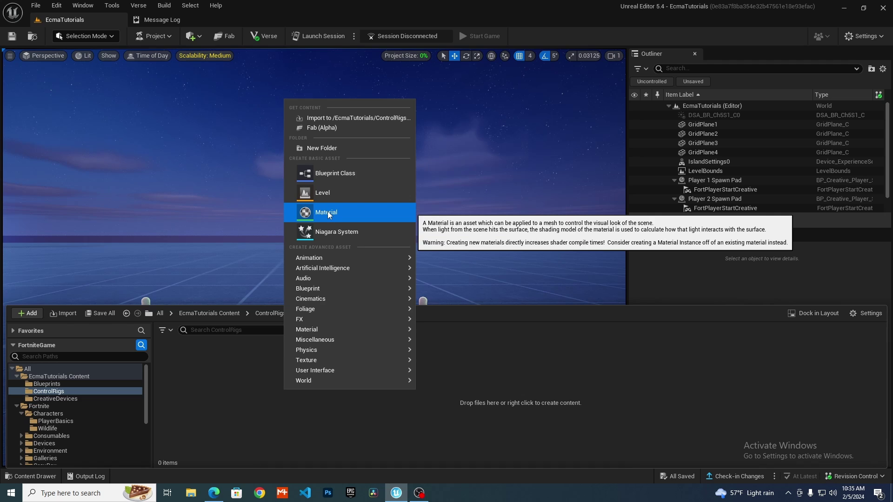
mouse_move(331, 257)
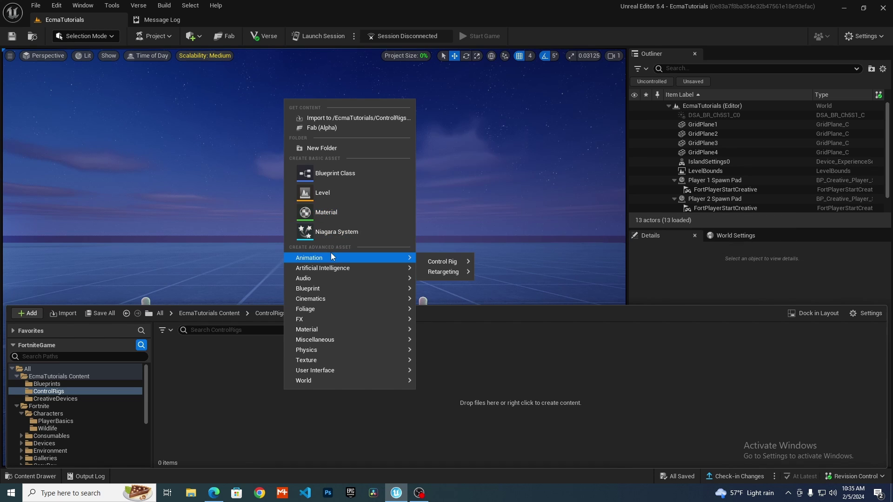
mouse_move(467, 264)
click(514, 270)
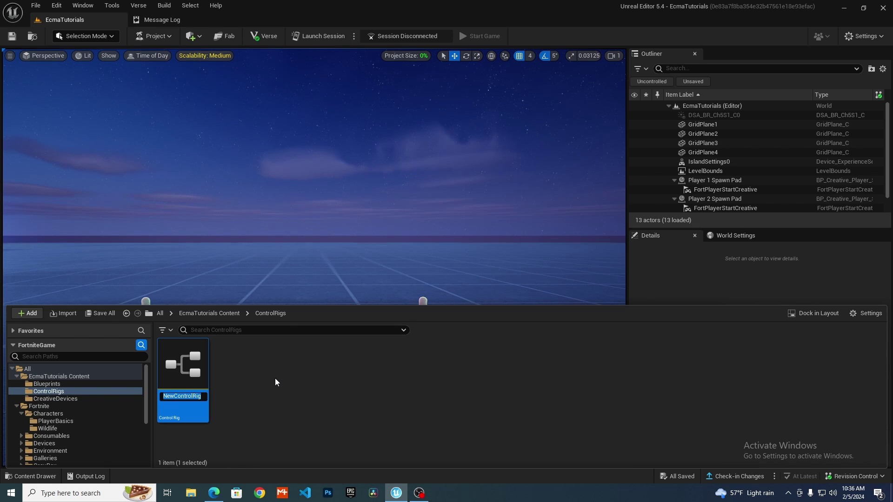
text(CR)
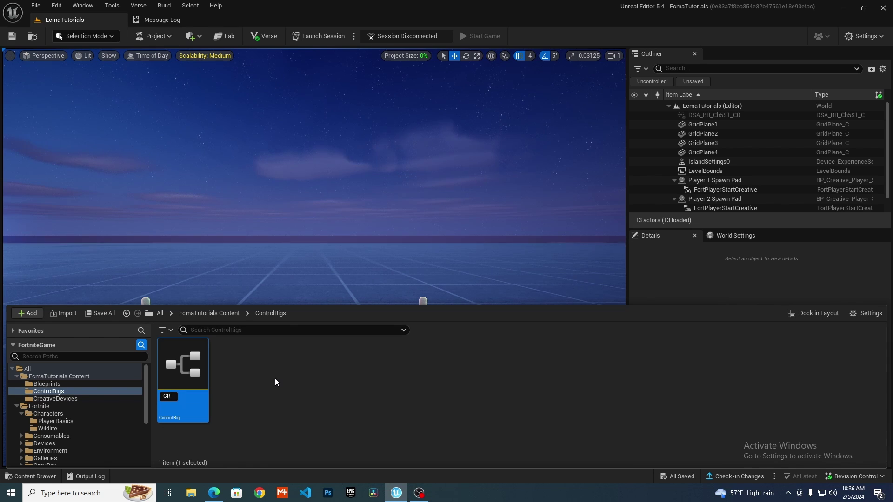
text(_Mannequin)
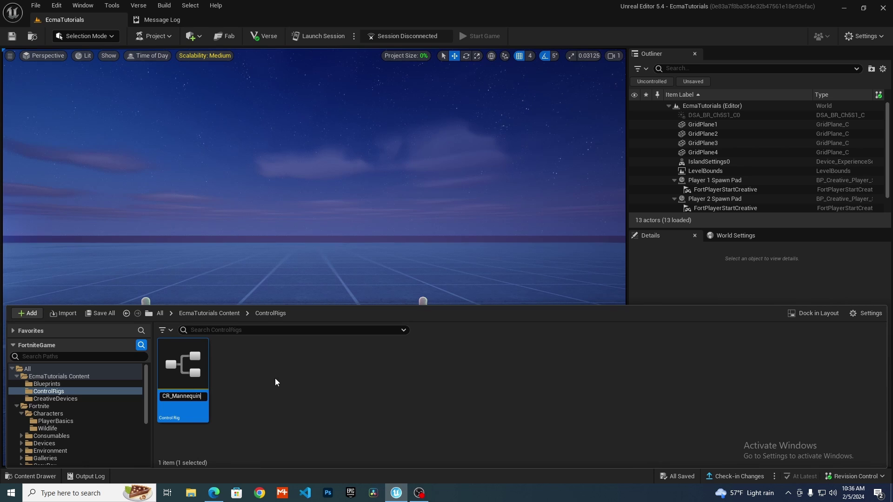
key(Return)
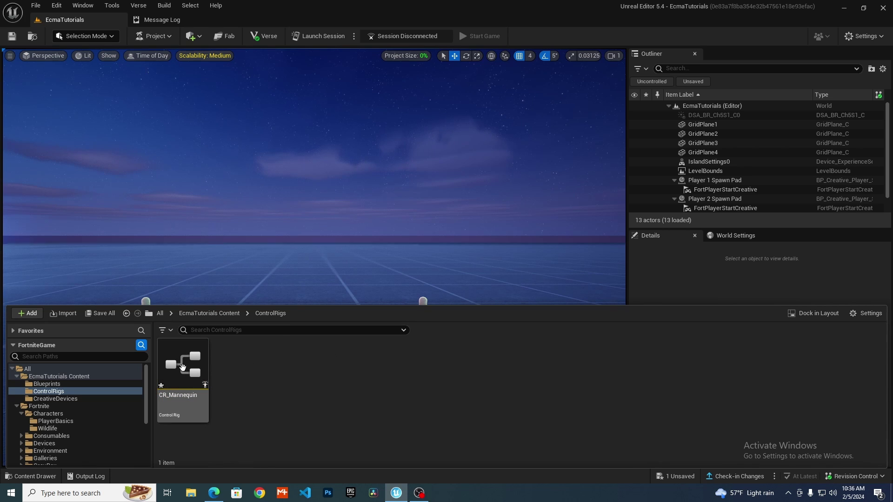
Open the CR_Mannequin rig for editing and enlarge the Forwards Solve graph area above the compiler results
double_click(184, 368)
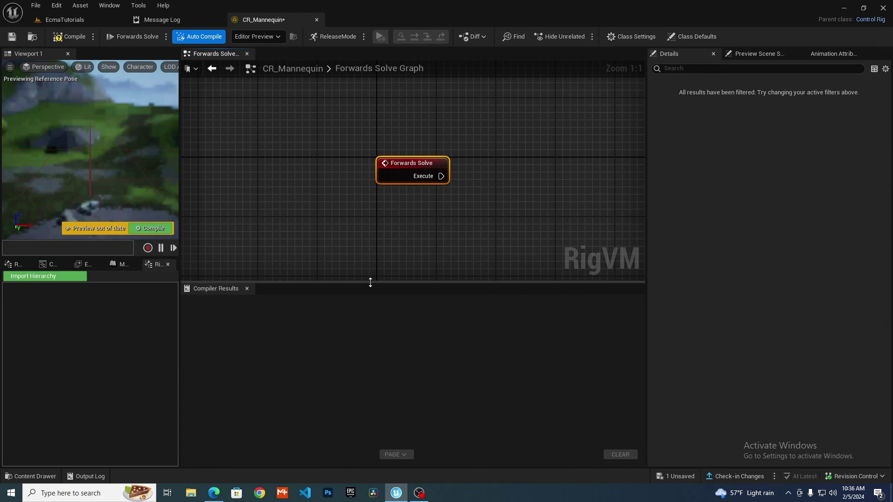
drag(370, 282, 371, 342)
right_drag(403, 273, 373, 330)
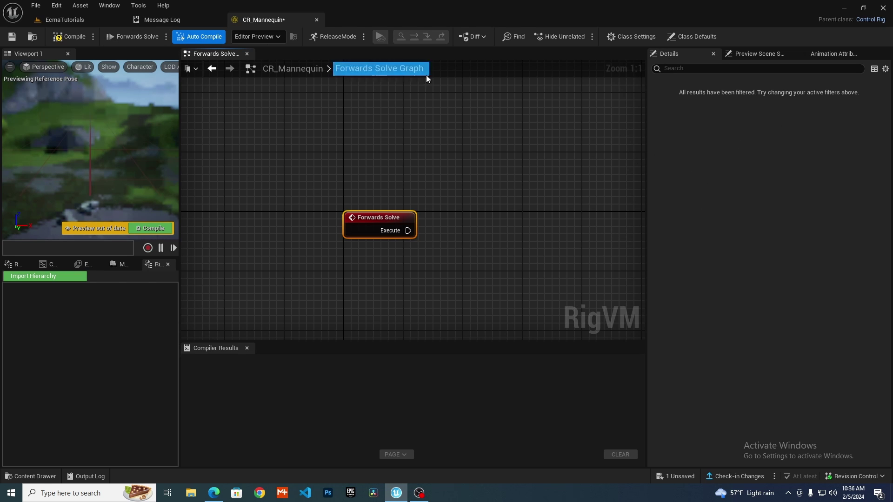
right_drag(105, 144, 108, 116)
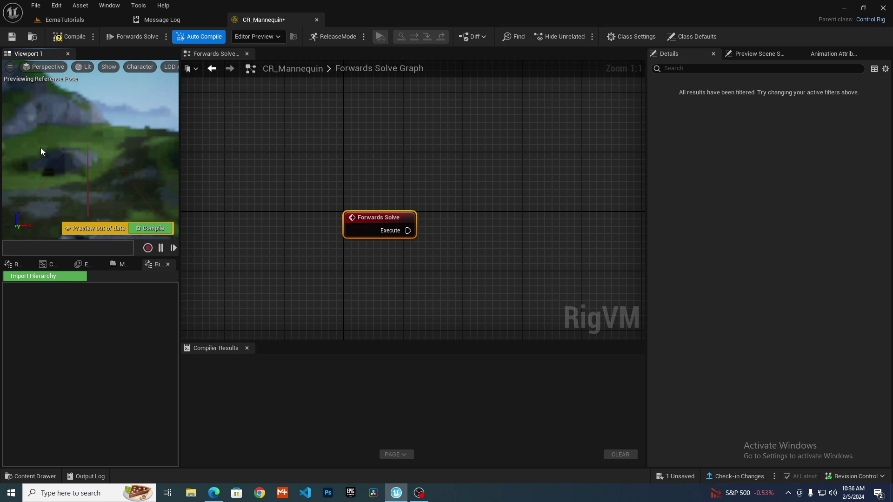
right_drag(624, 295, 528, 309)
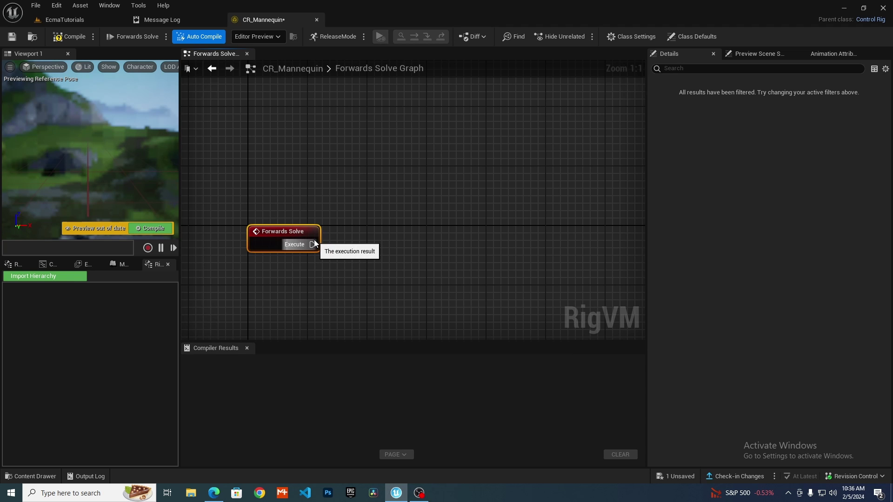
drag(313, 244, 428, 183)
right_drag(377, 162, 355, 167)
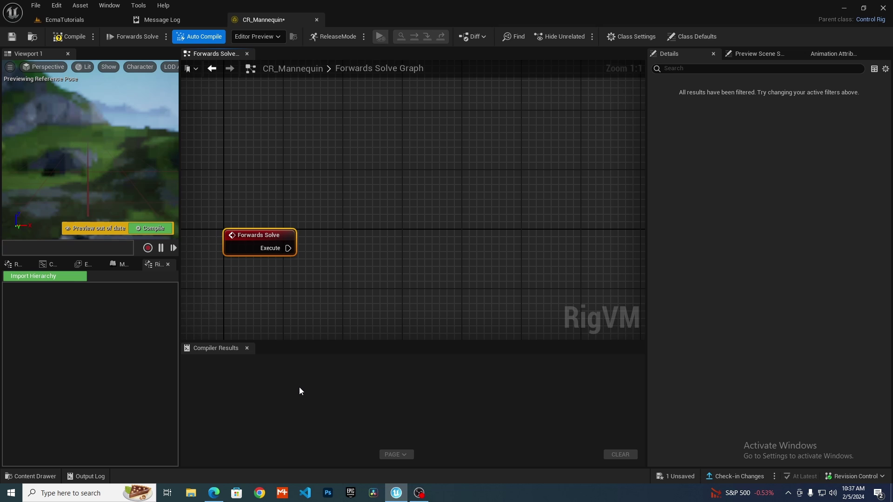
Close the duplicate Rig Hierarchy view and bring up the remaining one
click(168, 264)
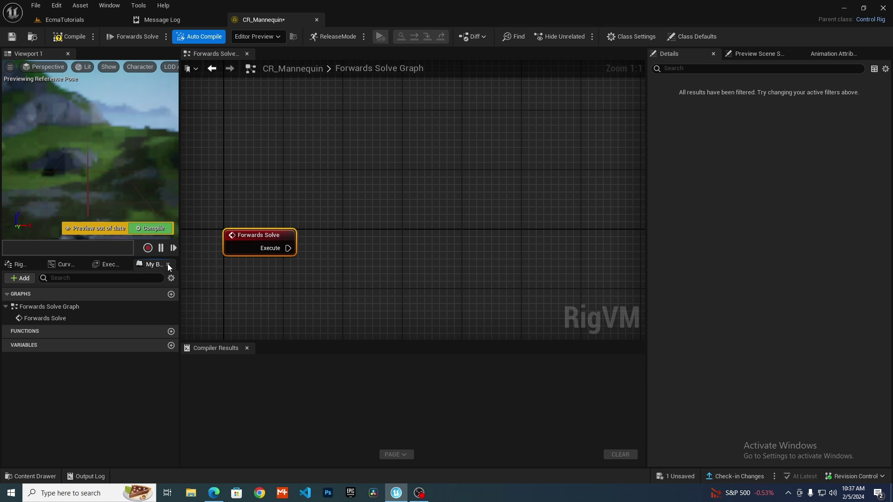
click(18, 264)
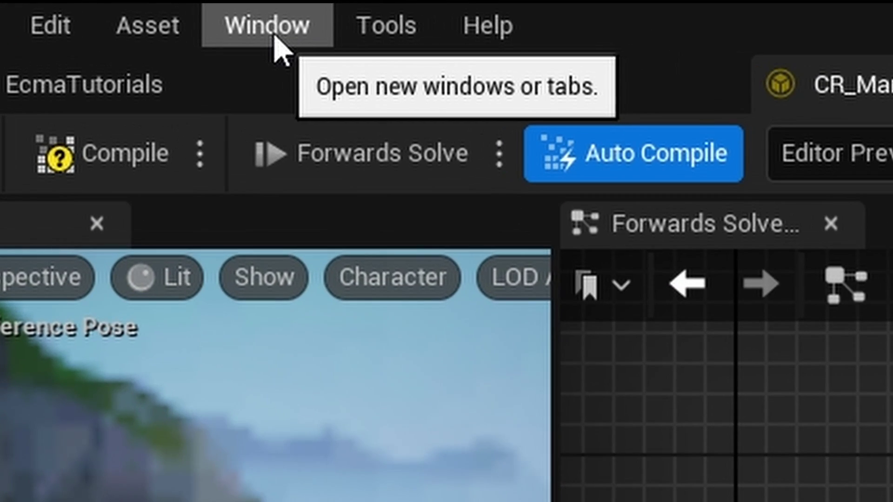
click(262, 29)
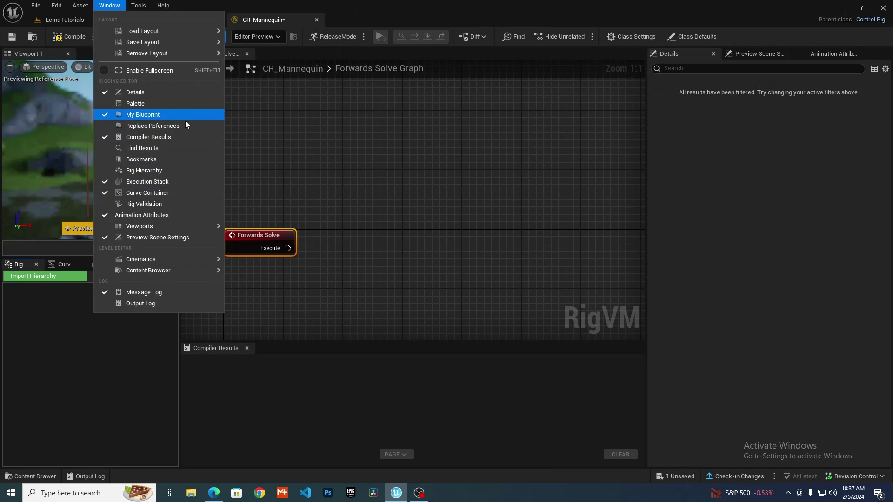
click(158, 171)
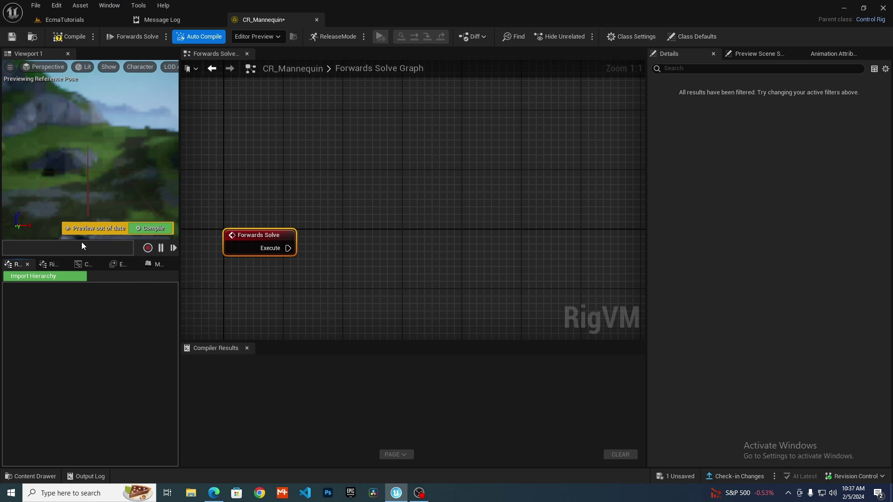
click(27, 264)
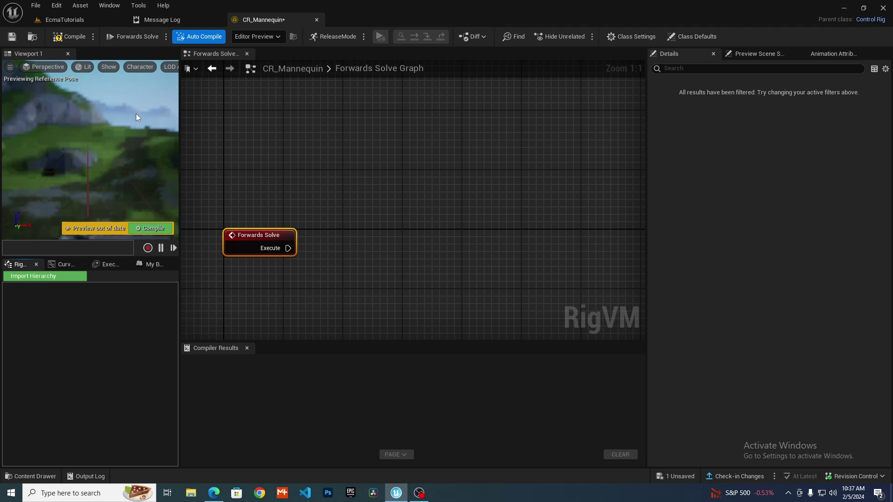
Import the bone hierarchy into the rig from the FN Mannequin skeletal mesh
click(43, 278)
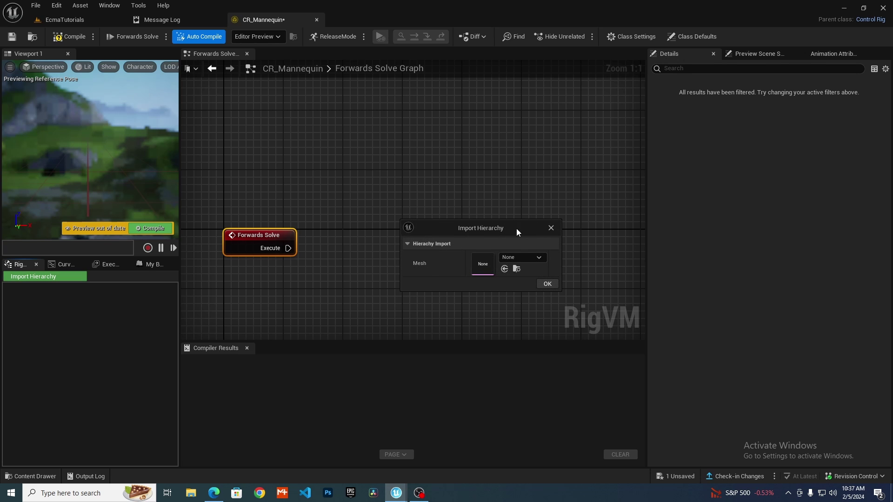
click(526, 257)
scroll(555, 378, down, 3)
mouse_move(556, 387)
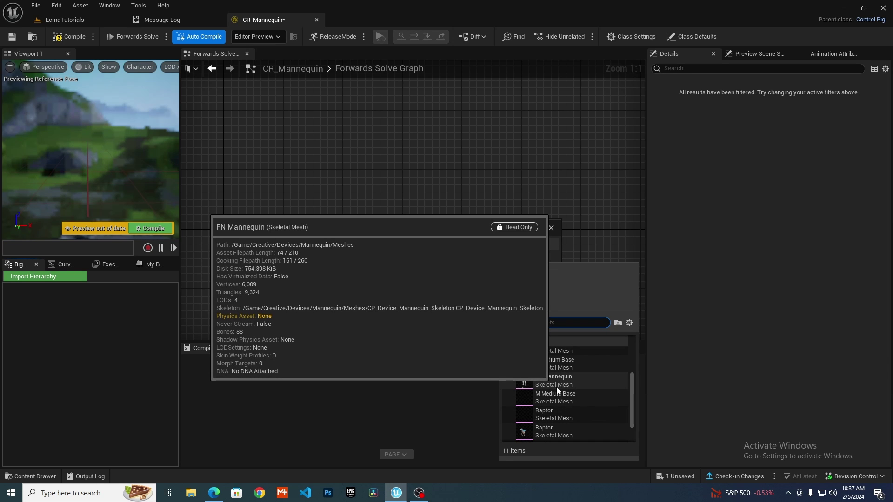
click(556, 387)
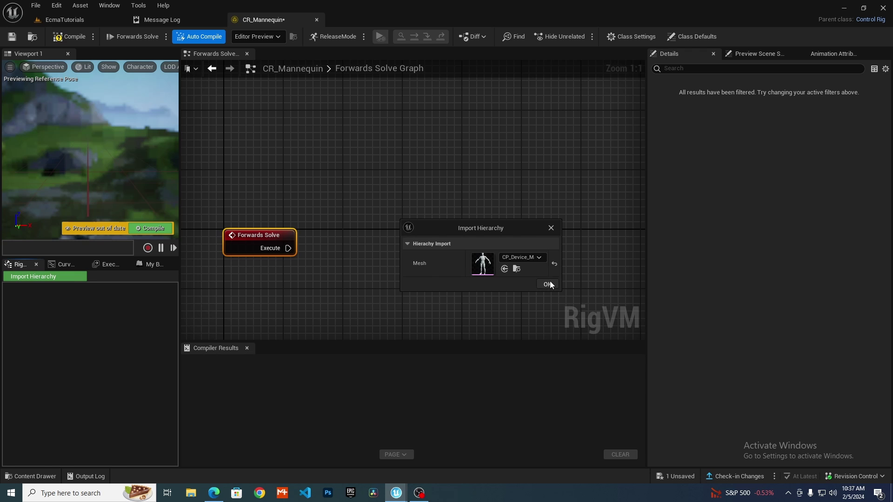
click(548, 285)
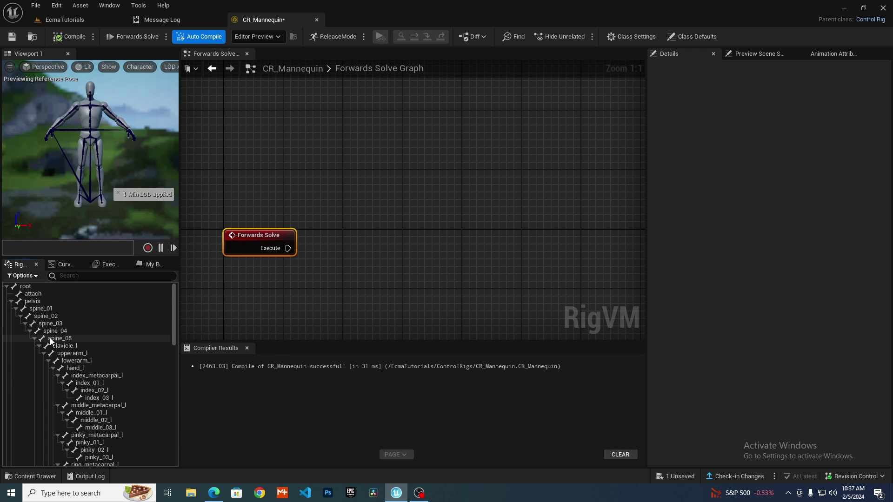
Examine the imported bones from root down to the legs, highlighting thigh_l on the mannequin
click(7, 287)
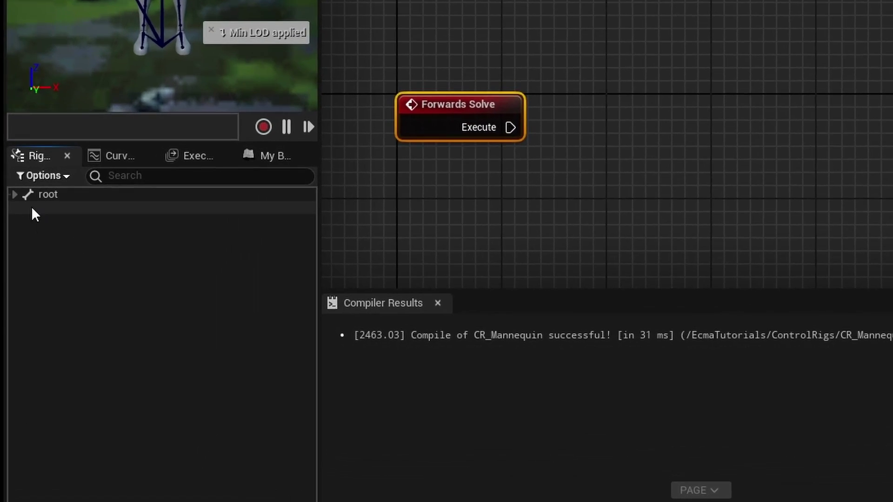
click(7, 287)
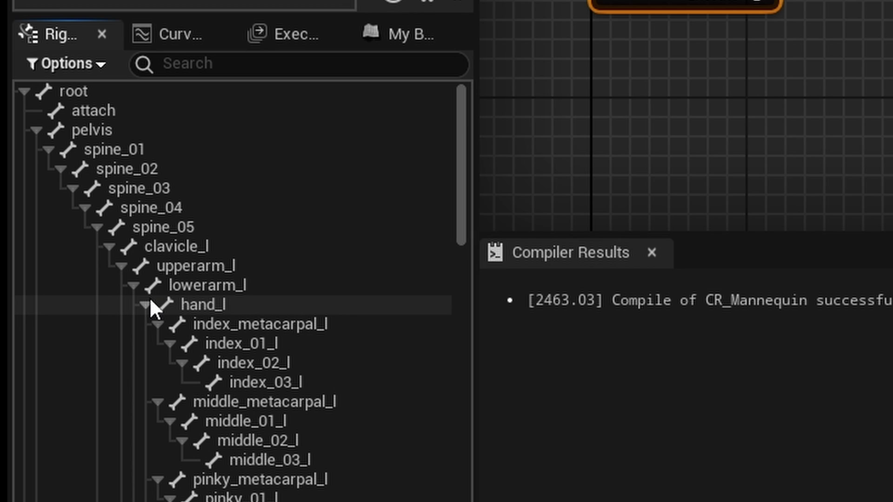
scroll(140, 304, down, 10)
click(119, 310)
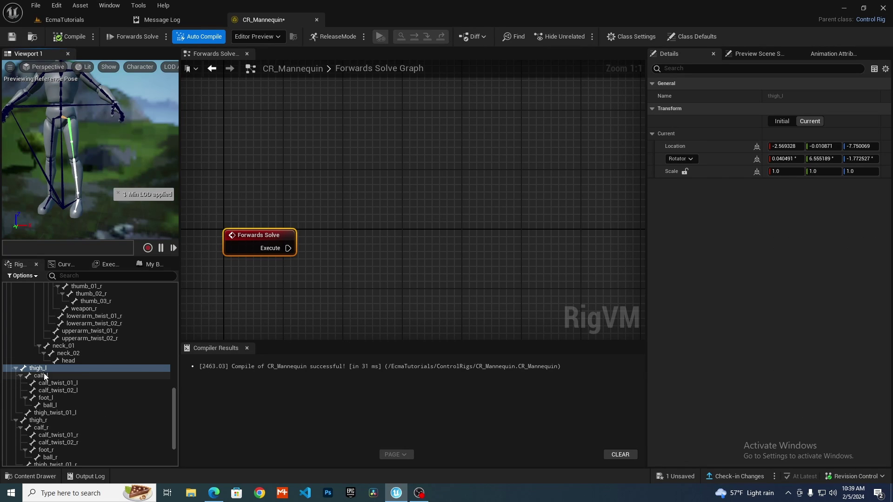
click(42, 370)
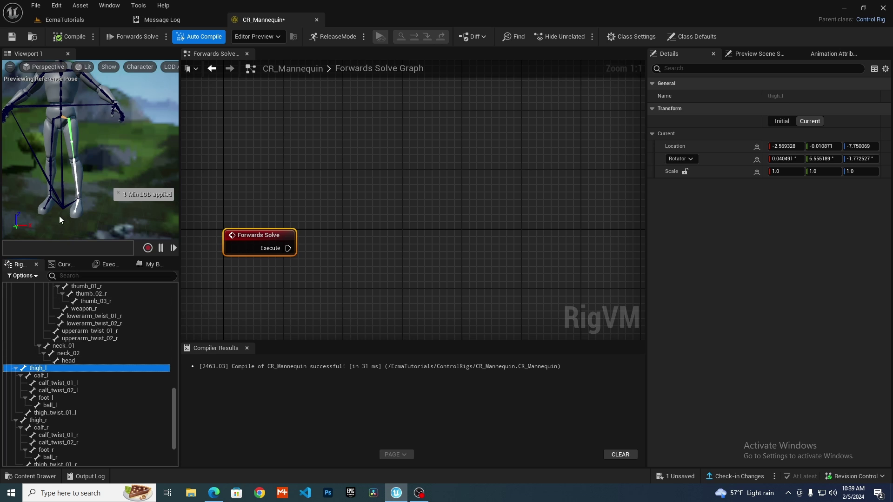
right_drag(60, 215, 50, 211)
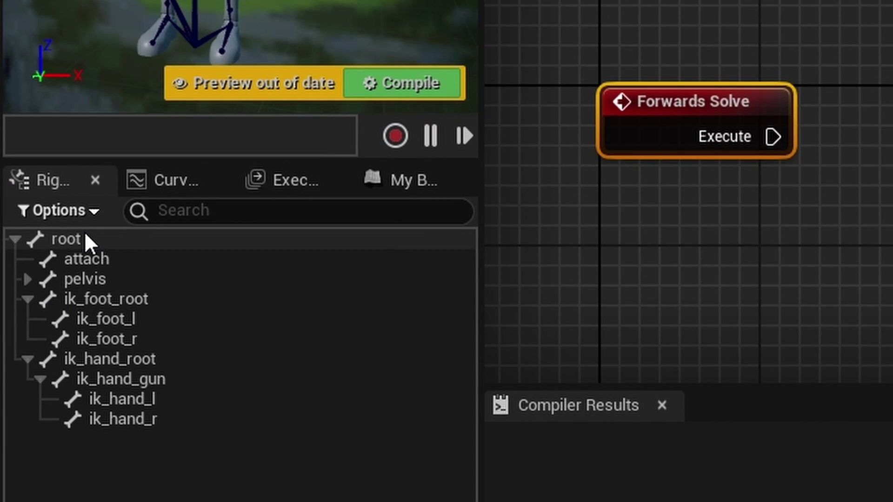
Select the root bone in the rig hierarchy and inspect where it sits on the mannequin
click(86, 236)
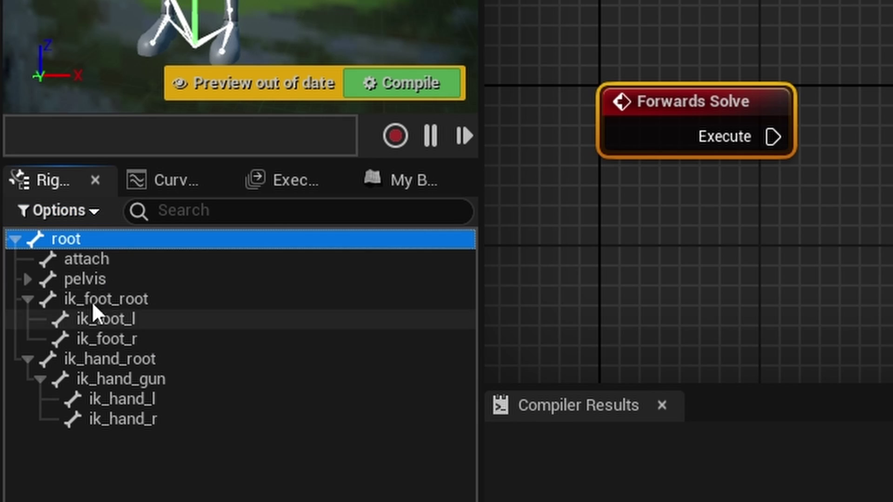
right_drag(186, 28, 183, 9)
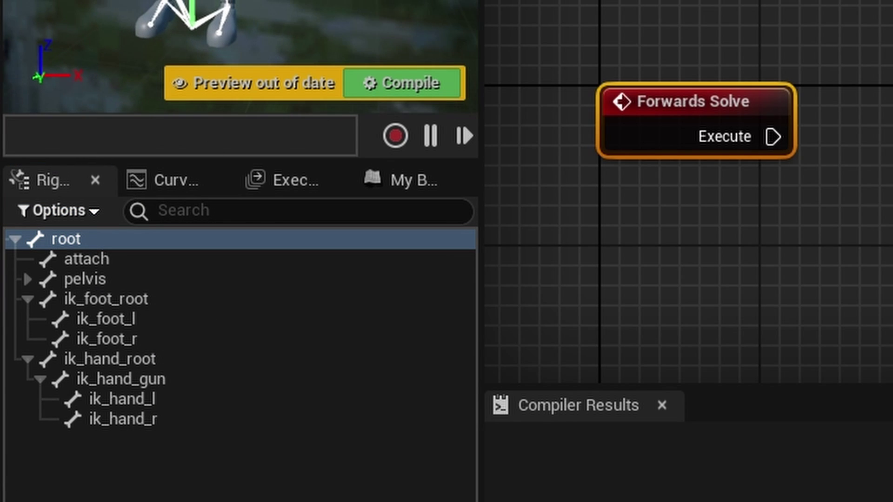
click(86, 242)
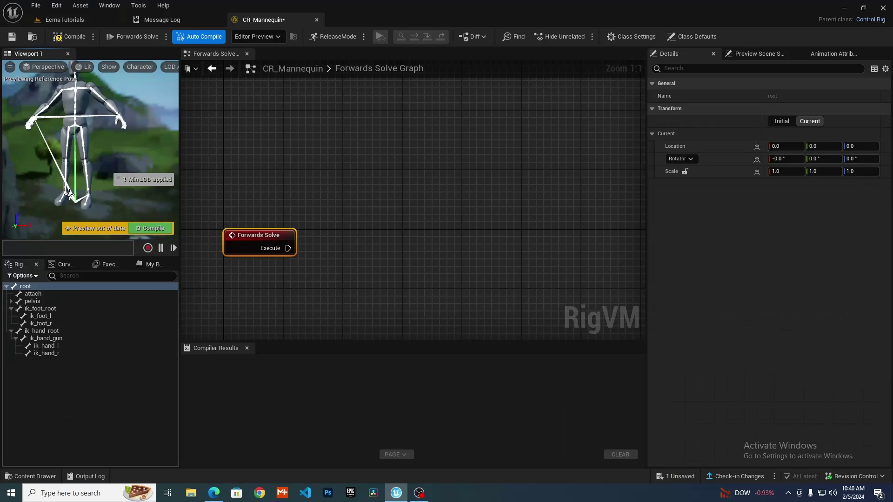
Add a new unparented control to the rig hierarchy and name it root_ctrl
right_drag(66, 189, 61, 192)
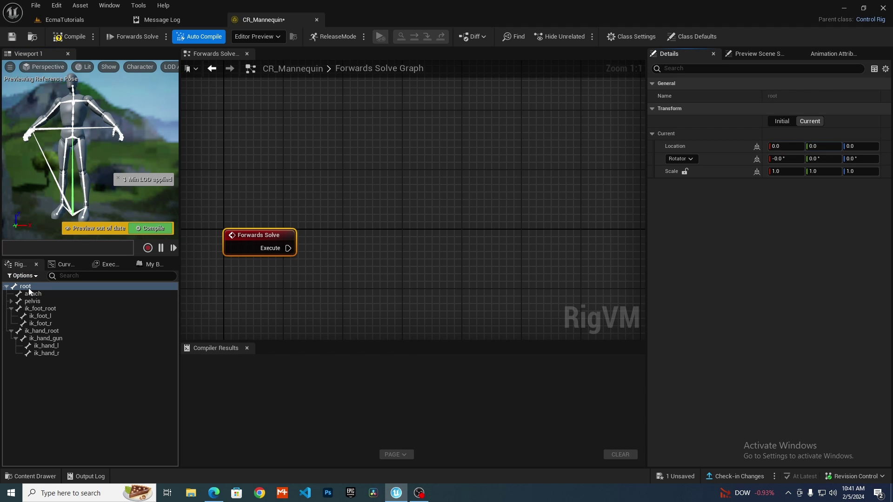
click(43, 408)
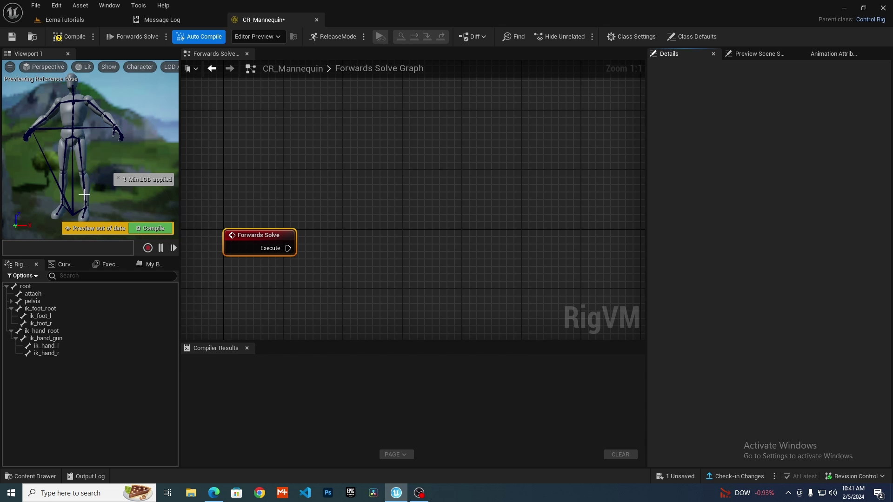
click(43, 394)
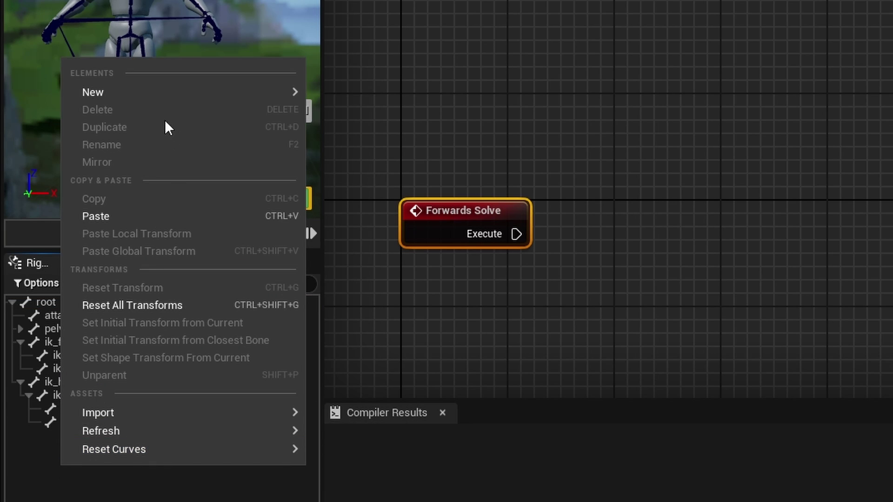
mouse_move(155, 101)
click(414, 120)
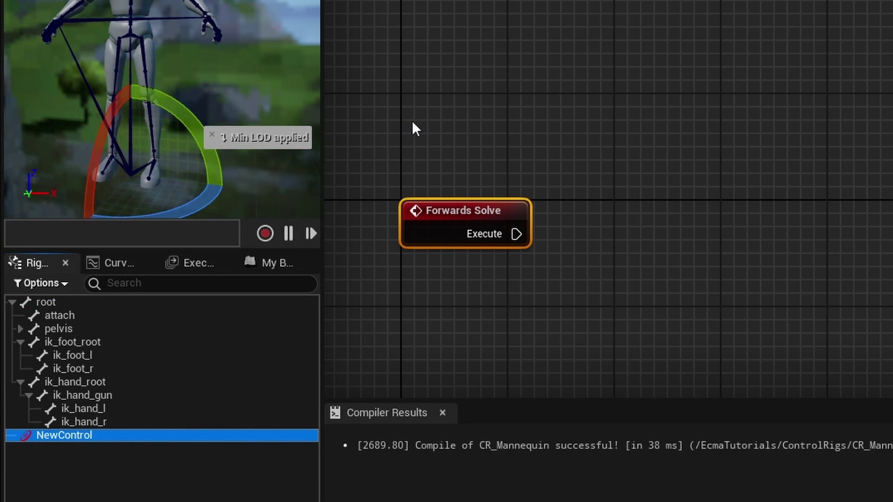
double_click(96, 434)
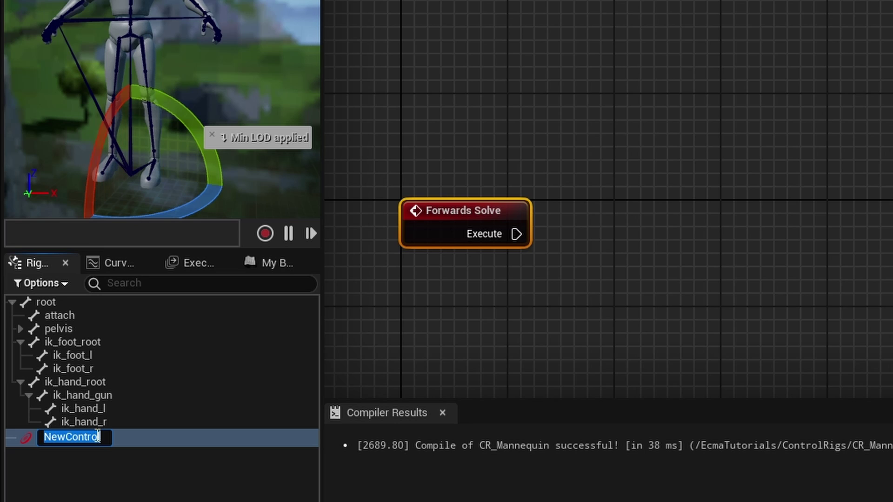
text(root_)
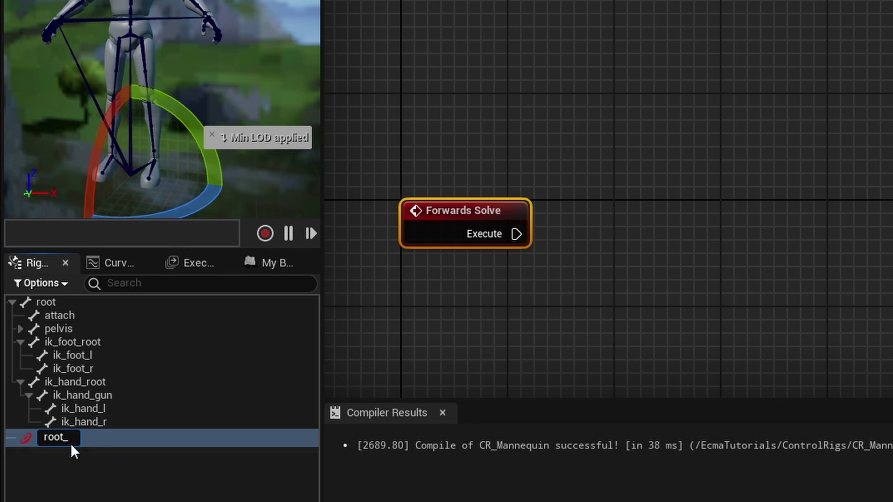
text(ctrl)
key(Return)
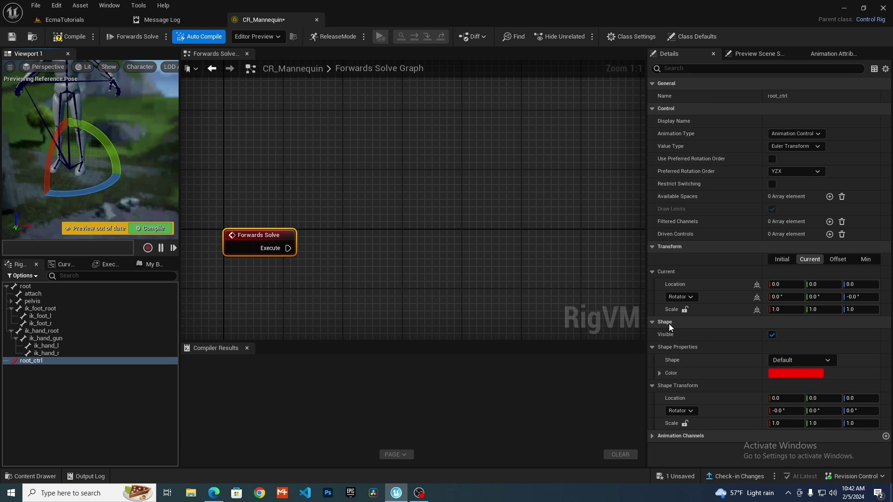
Set the shape of root_ctrl to Hexagon_Thin and compile the rig
click(800, 362)
click(797, 296)
right_drag(137, 179, 127, 152)
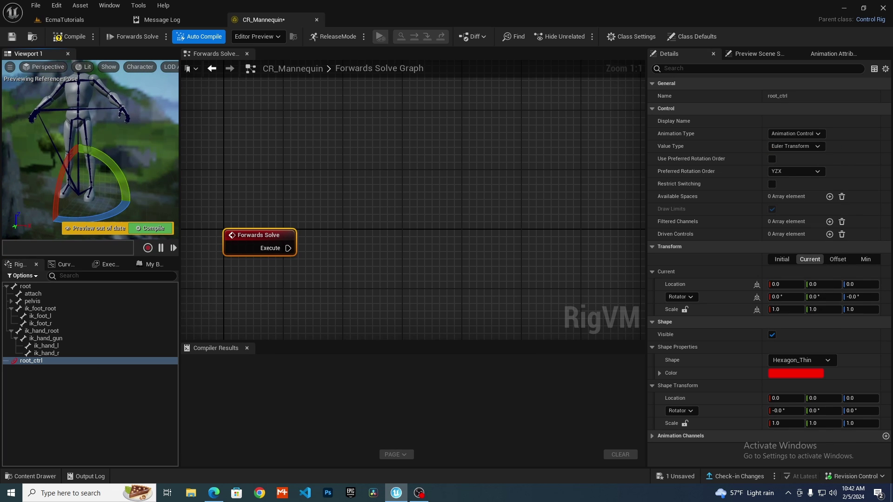
click(69, 36)
Test-move root_ctrl around the mannequin with the translate gizmo and recompile the rig to reset its position
click(45, 360)
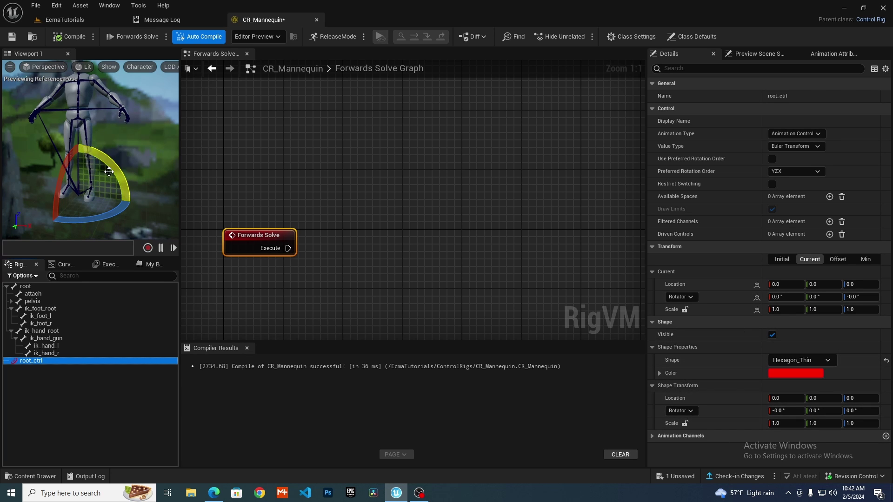
mouse_move(90, 139)
right_down()
mouse_move(91, 177)
mouse_move(90, 140)
right_up()
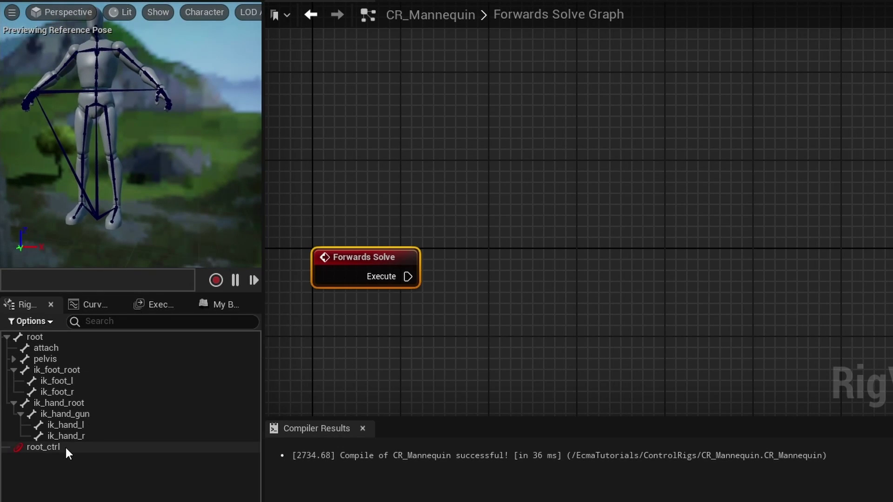
click(46, 361)
key(w)
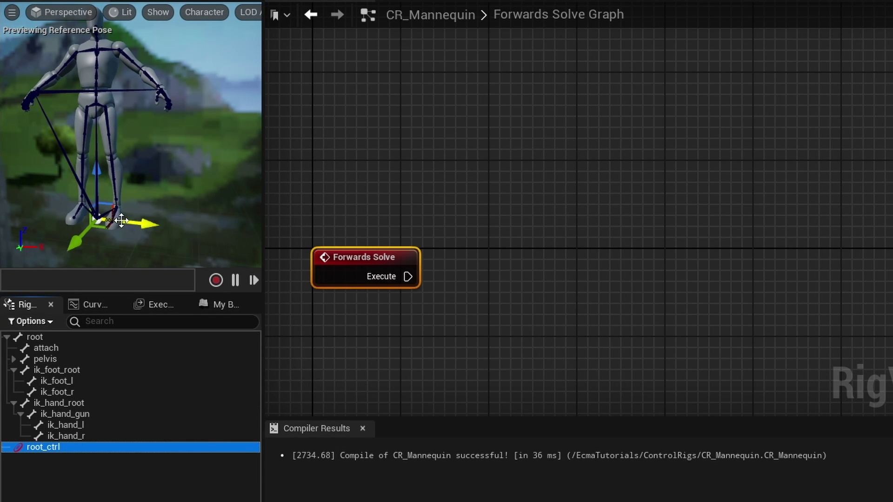
drag(116, 221, 92, 219)
drag(70, 184, 74, 136)
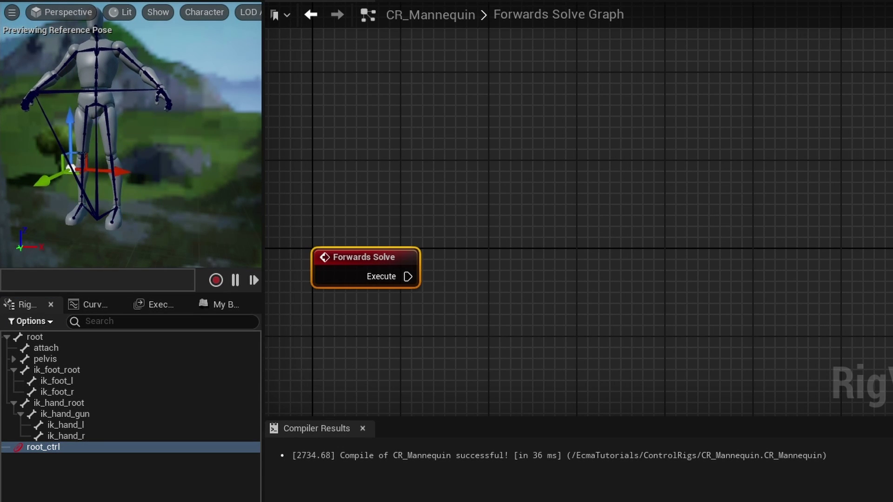
mouse_move(97, 144)
right_down()
mouse_move(204, 145)
mouse_move(97, 144)
right_up()
drag(121, 145, 95, 149)
right_drag(94, 148, 108, 128)
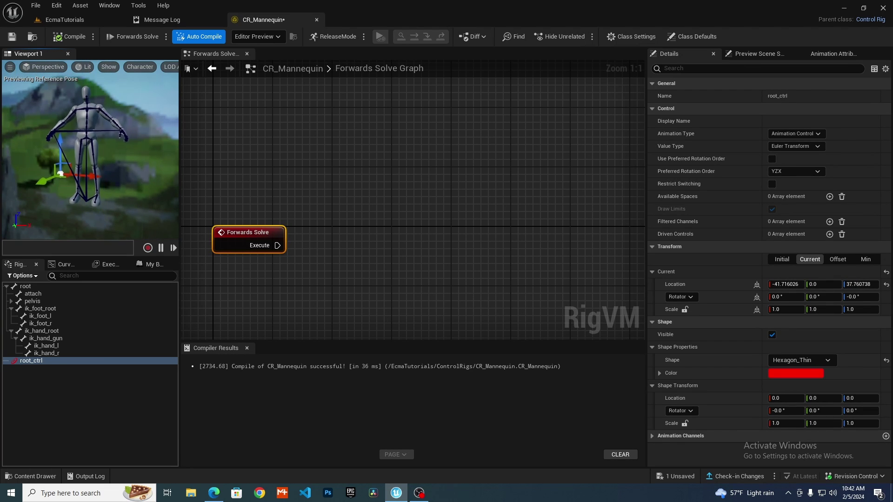
drag(75, 162, 146, 102)
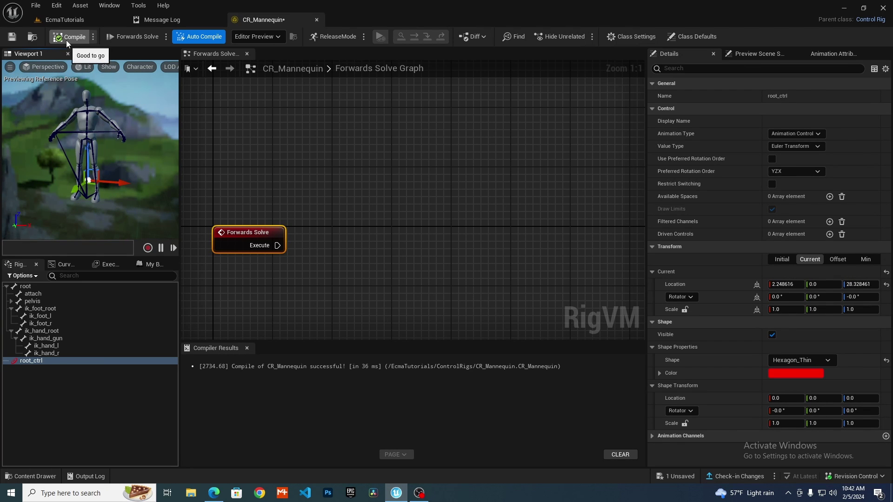
click(21, 370)
Add a Set Bone node for the root bone to the Forwards Solve graph, beside the Forwards Solve event
click(38, 288)
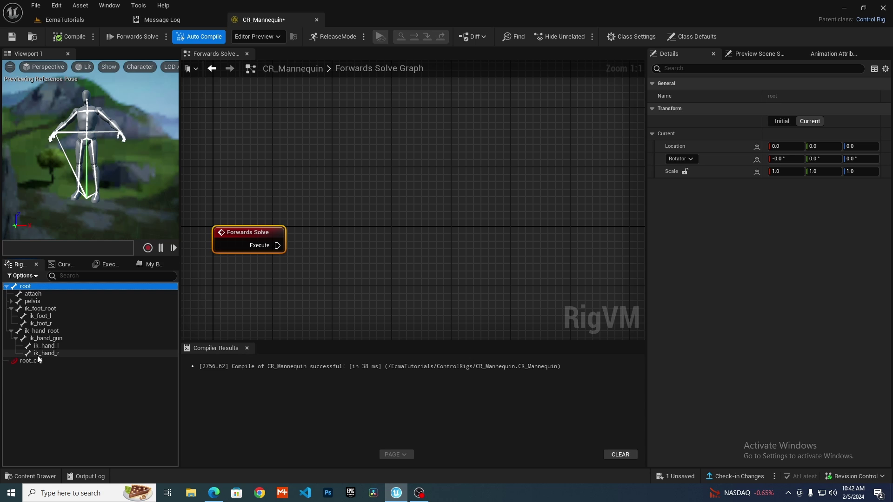
click(38, 371)
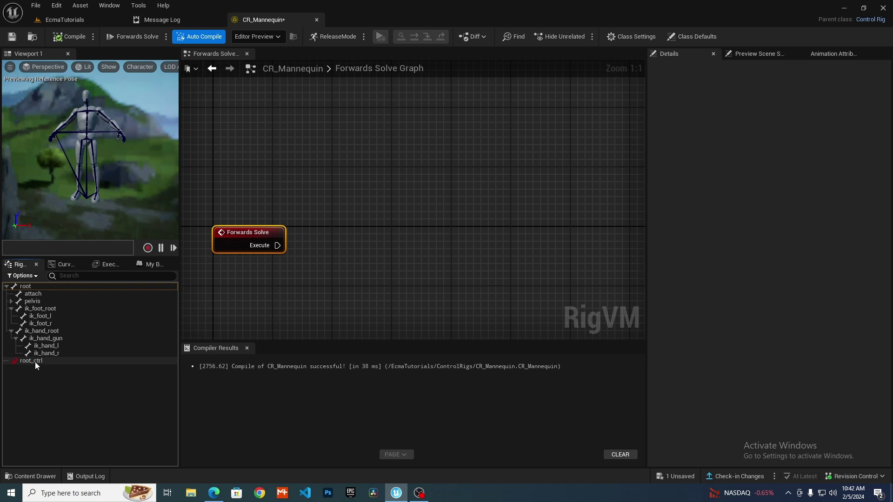
click(35, 287)
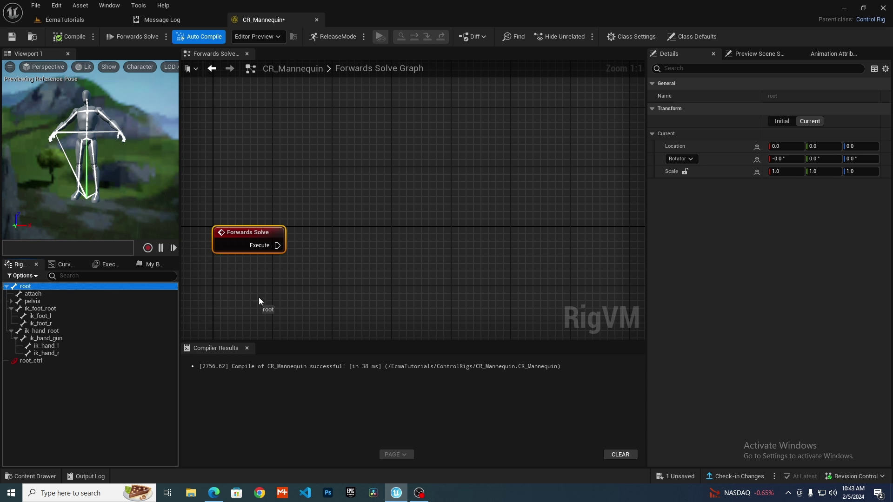
drag(457, 217, 456, 198)
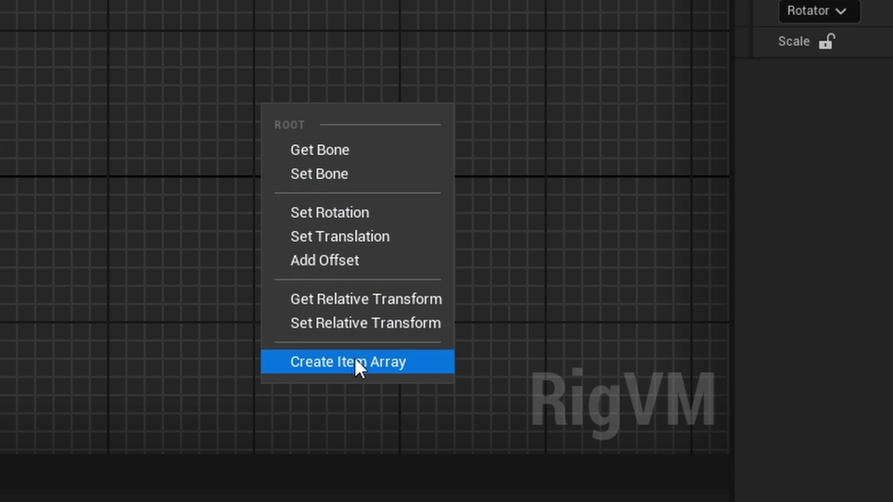
click(342, 176)
drag(361, 124, 292, 185)
right_drag(293, 186, 160, 115)
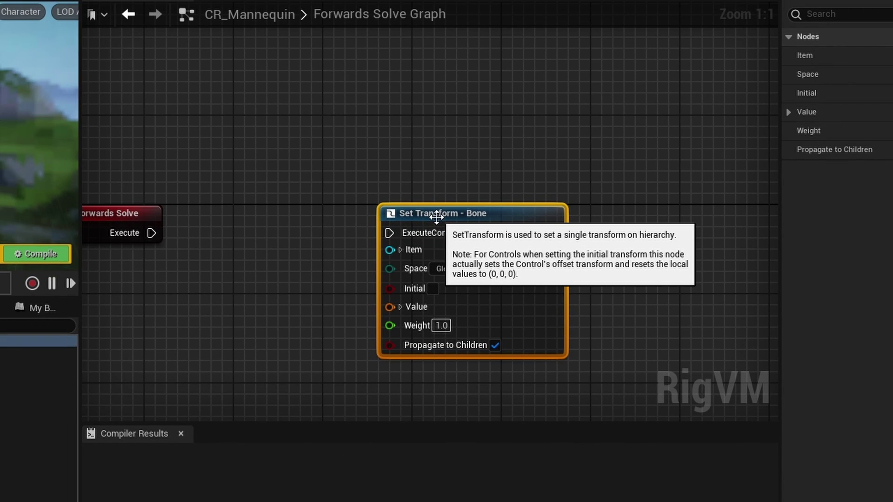
right_drag(347, 286, 394, 243)
Check which item the Set Transform node targets and expand its Value input
click(445, 206)
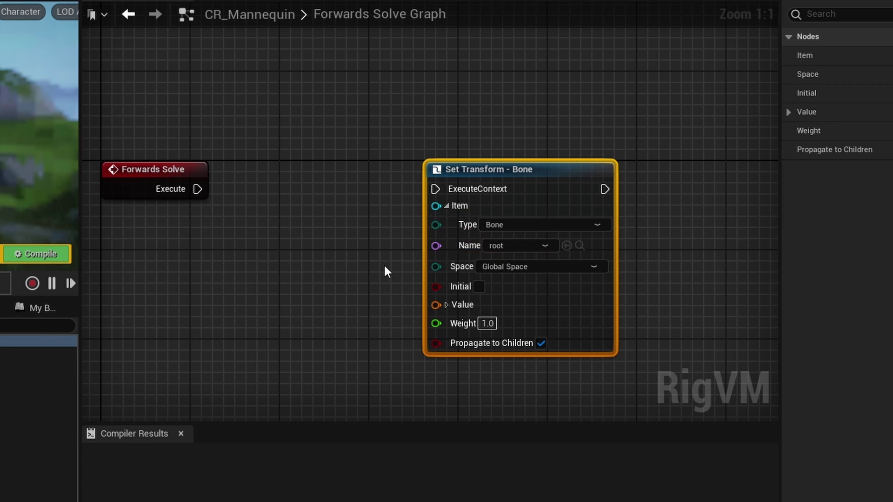
click(446, 205)
click(275, 356)
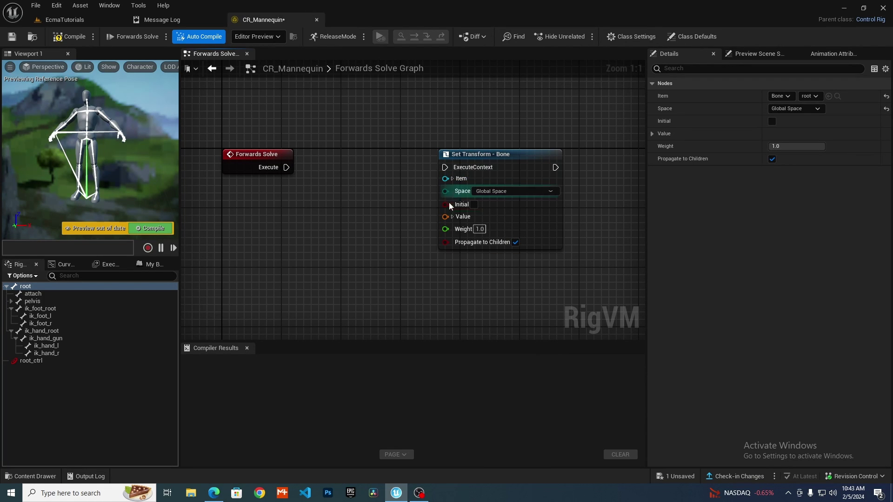
click(452, 217)
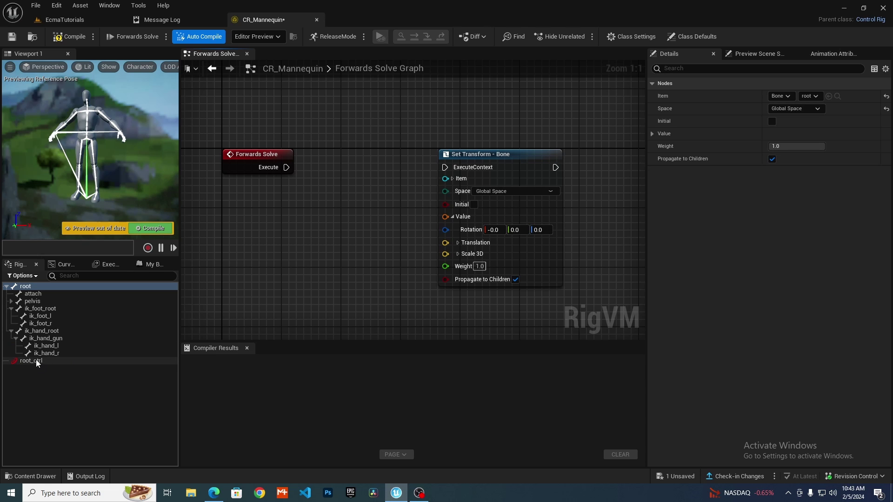
Add a Get Control node for root_ctrl and connect its Transform output to the Value input of the root bone's Set Transform node
drag(35, 362, 279, 232)
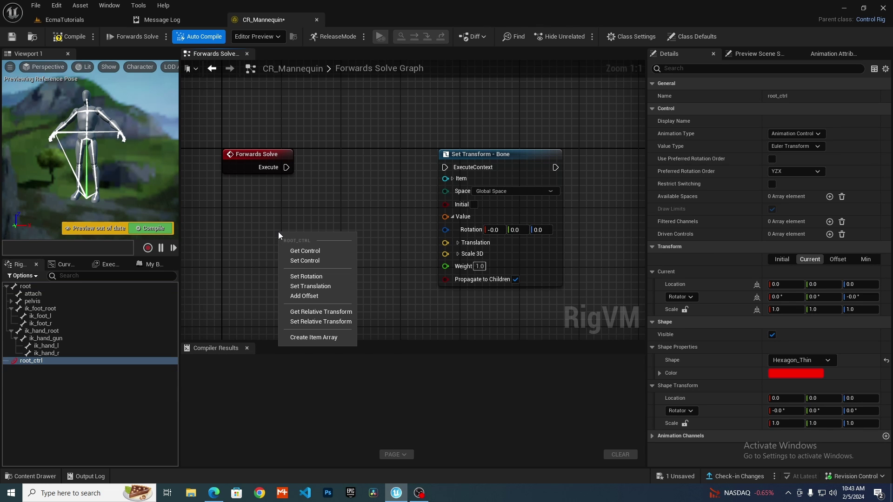
click(304, 254)
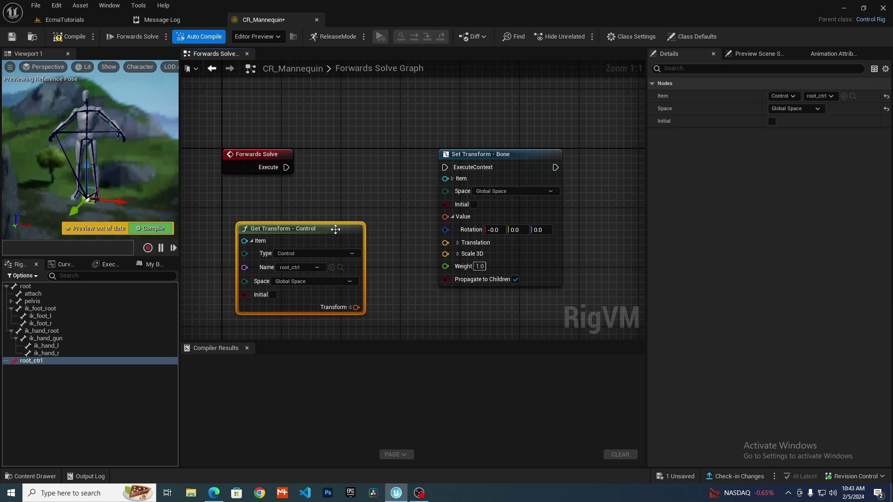
drag(336, 229, 314, 230)
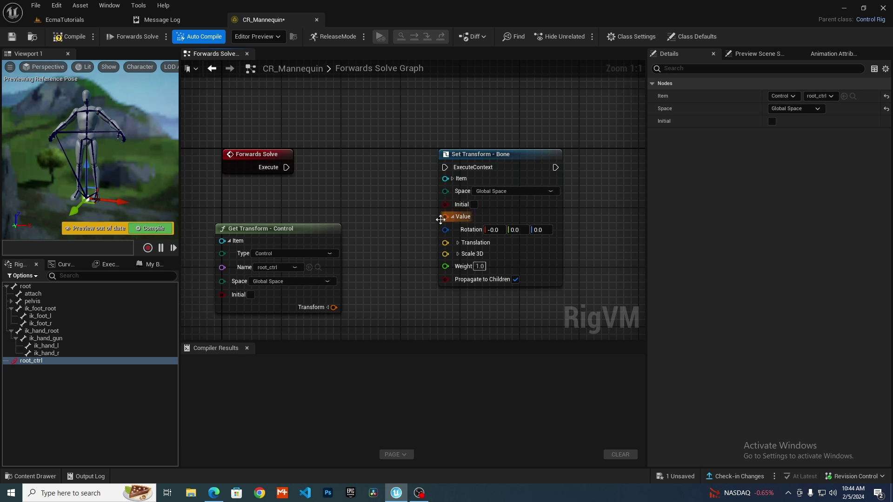
drag(333, 308, 445, 216)
right_drag(427, 284, 403, 287)
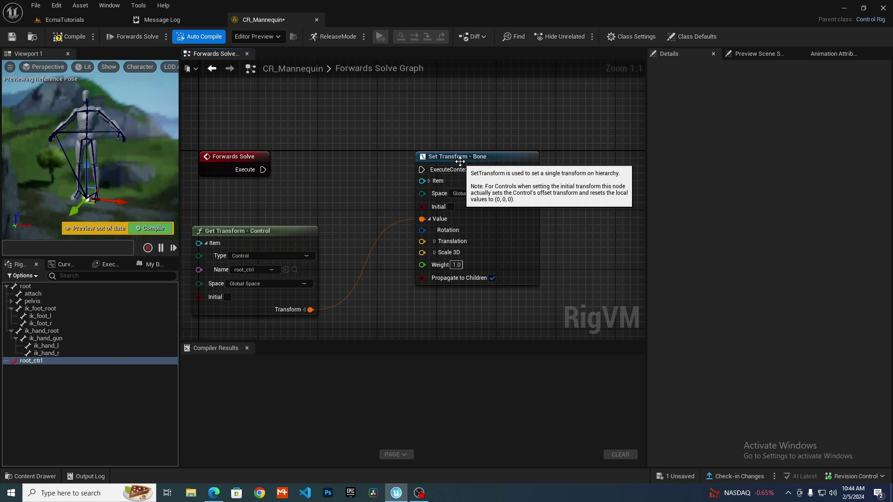
Test whether the mannequin follows root_ctrl by moving the control in the preview, and compile the rig
click(125, 191)
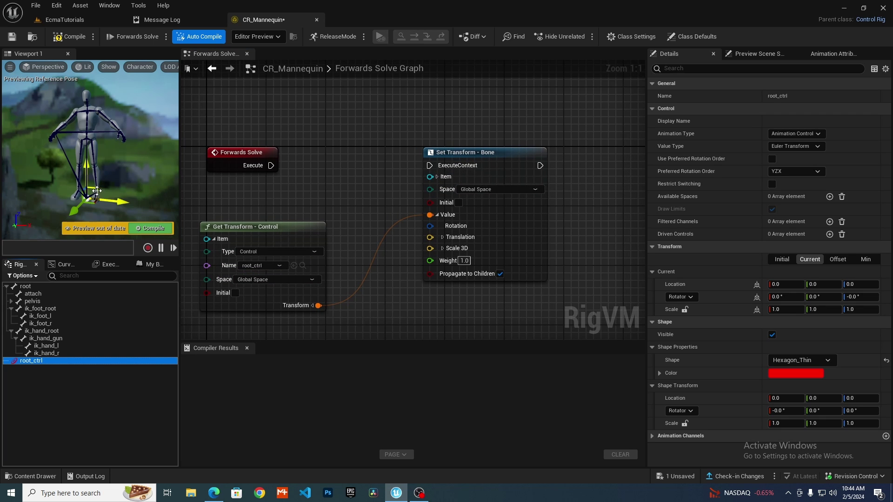
drag(97, 191, 97, 158)
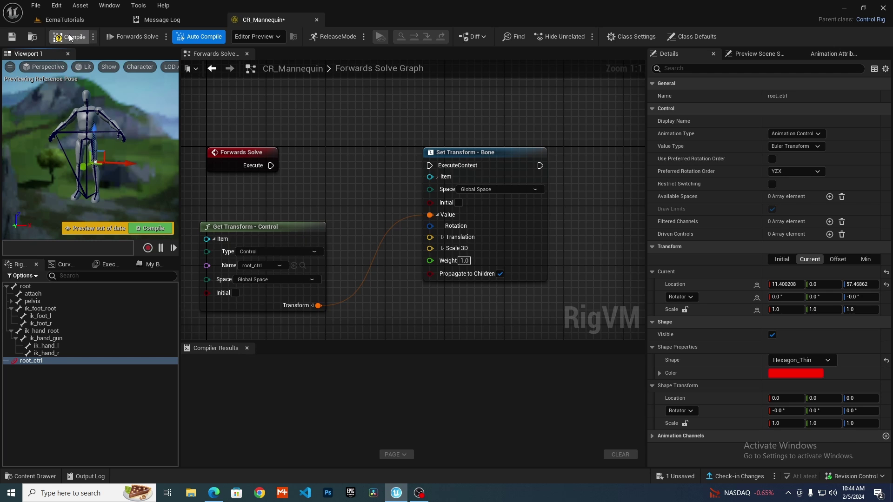
click(69, 37)
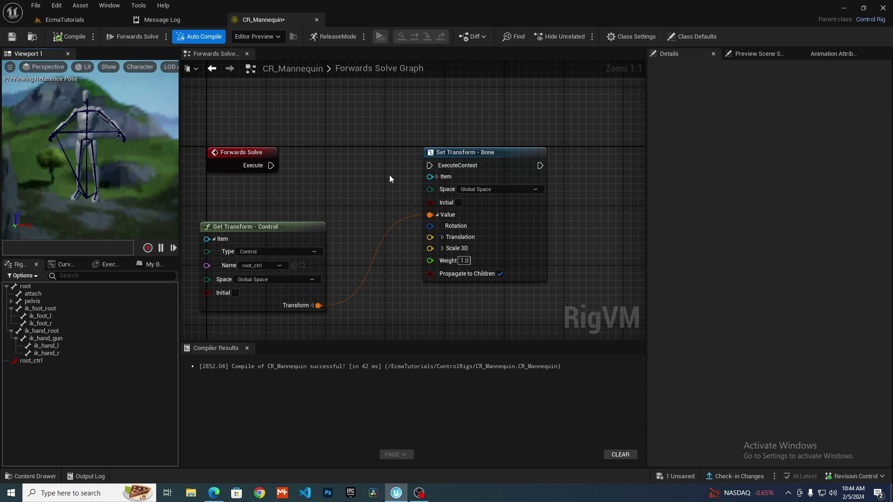
Connect the Forwards Solve Execute output to the Set Transform node's ExecuteContext and test the root bone by moving root_ctrl
drag(271, 167, 429, 166)
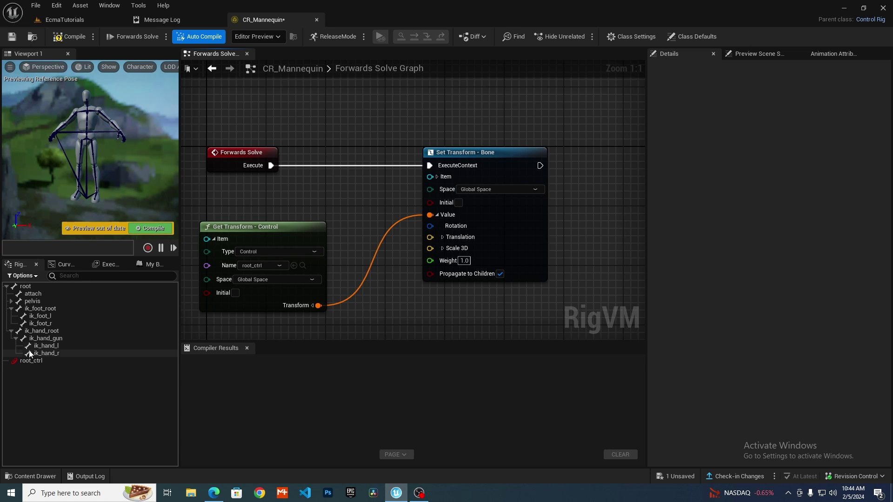
click(35, 362)
drag(98, 189, 73, 182)
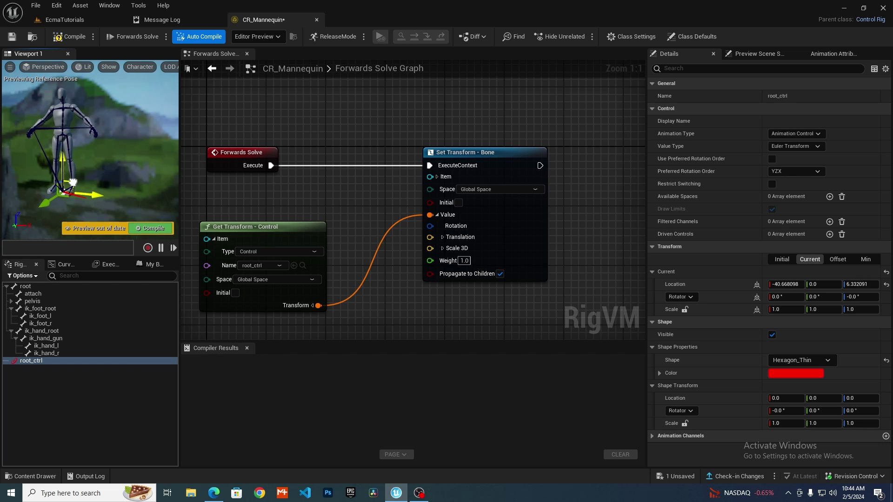
click(26, 286)
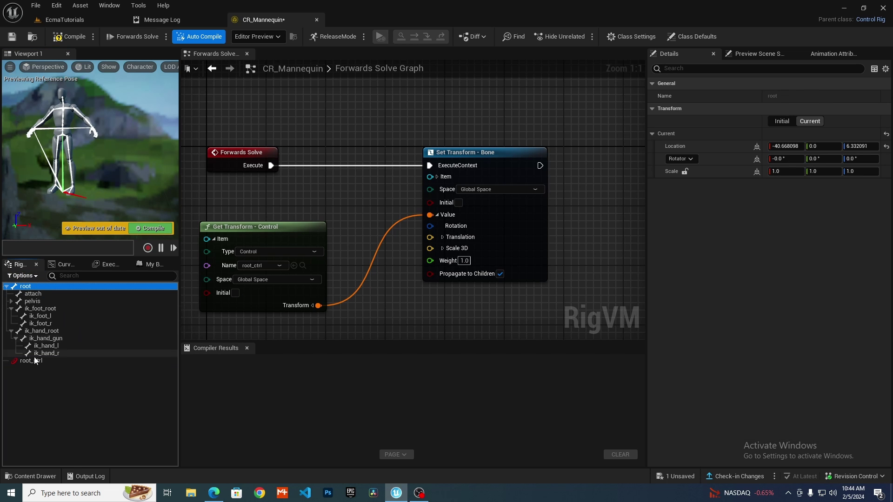
click(52, 360)
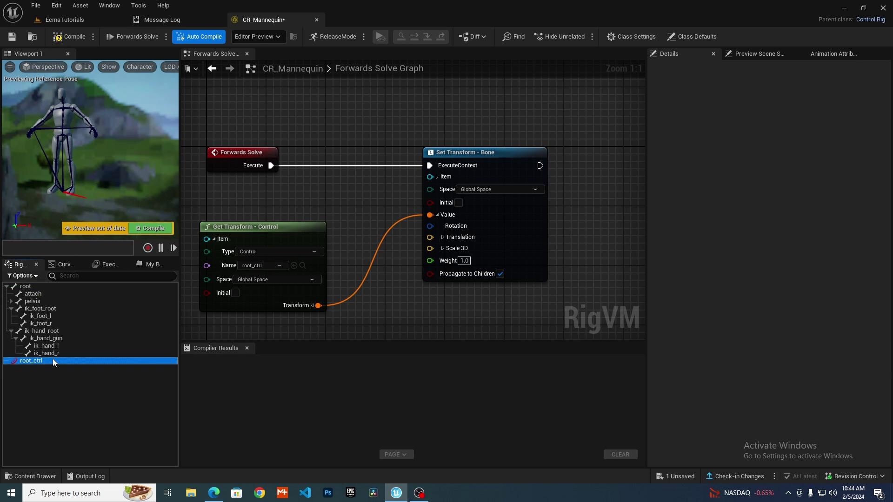
drag(70, 182, 81, 163)
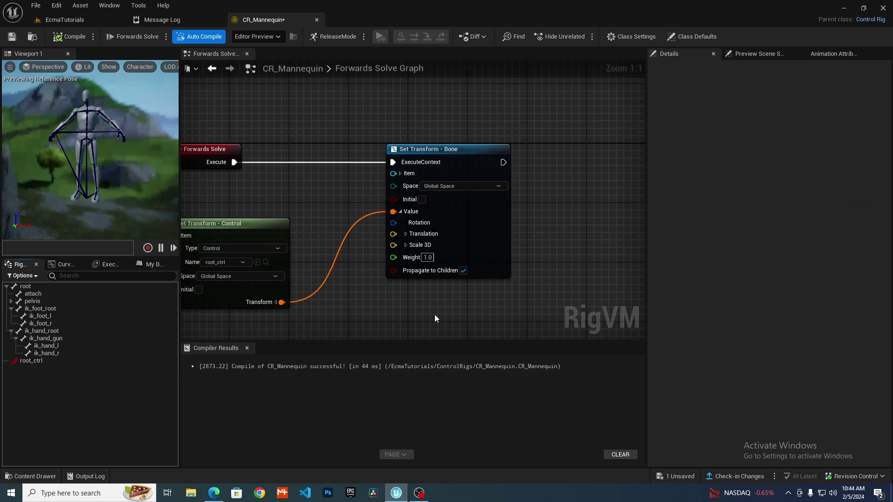
right_drag(437, 308, 330, 291)
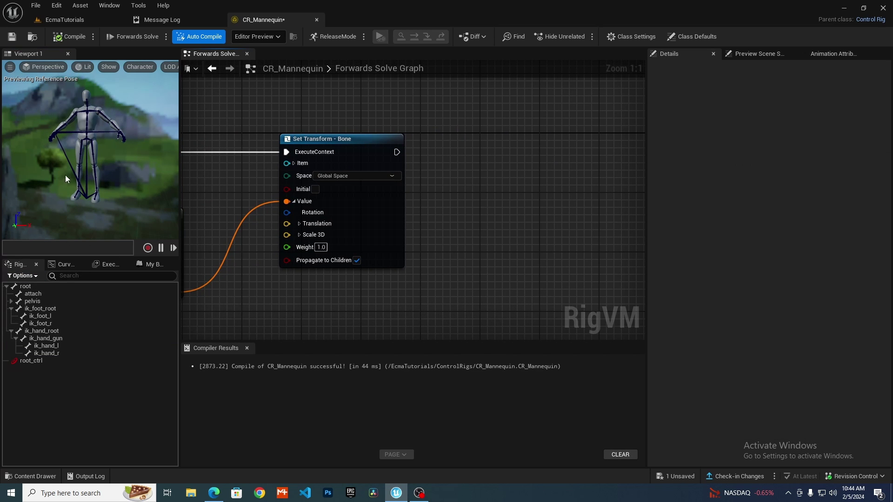
Add a new control to the thigh_l bone under pelvis
click(91, 151)
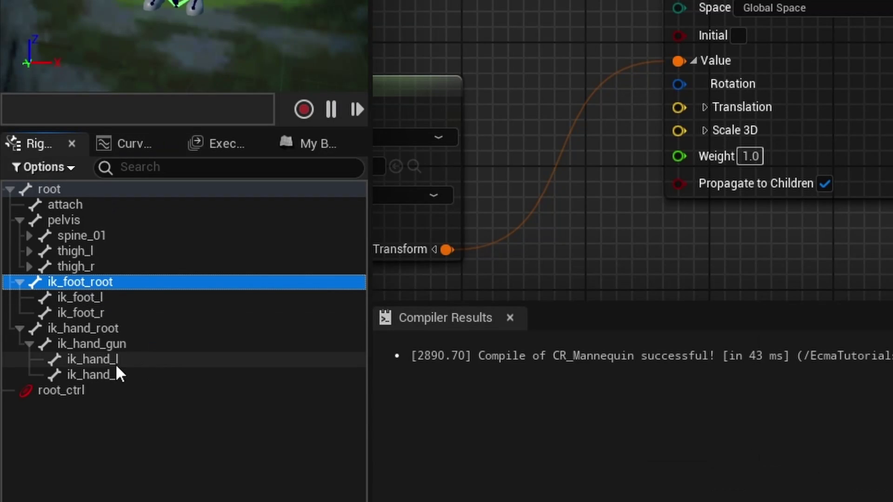
click(83, 253)
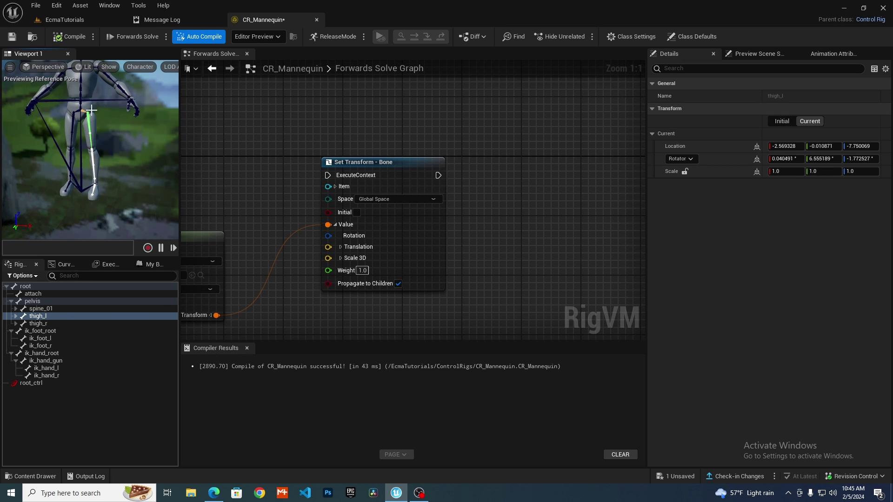
right_drag(92, 110, 93, 92)
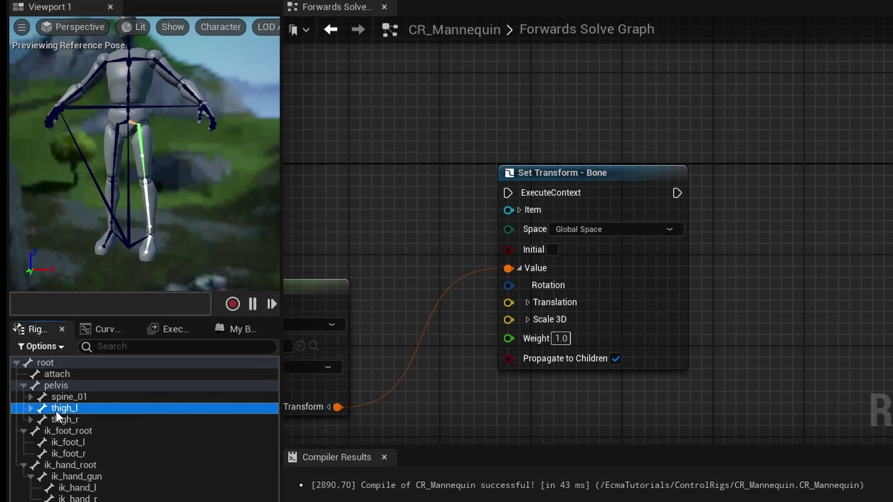
right_click(31, 318)
mouse_move(123, 57)
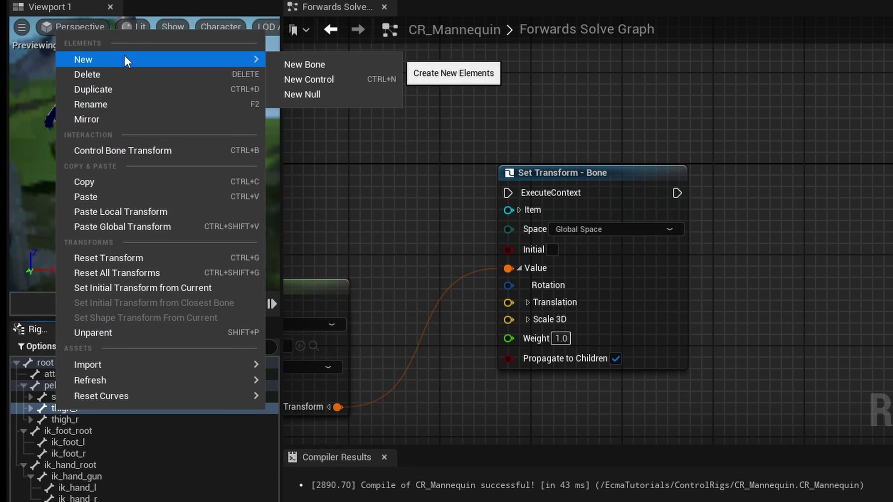
click(329, 77)
right_drag(176, 147, 215, 154)
key(w)
key(s)
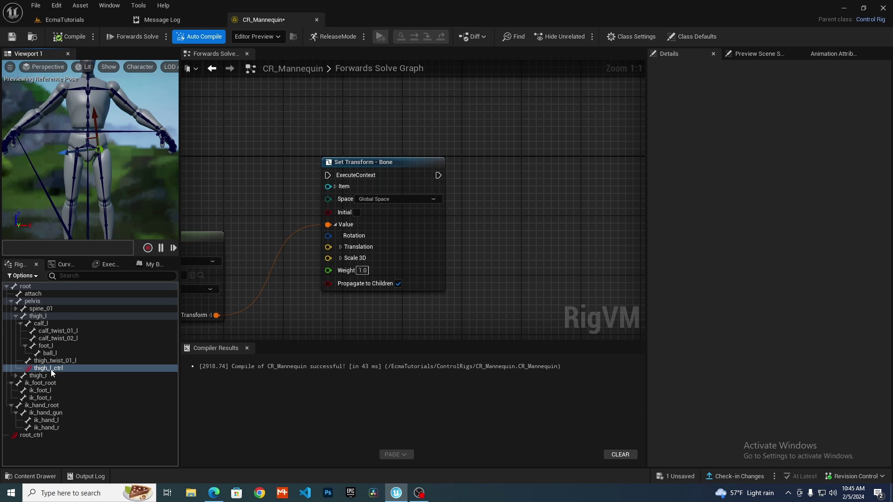
Reparent the thigh_l_ctrl control from the thigh_l bone to root_ctrl in the rig hierarchy
drag(51, 369, 39, 435)
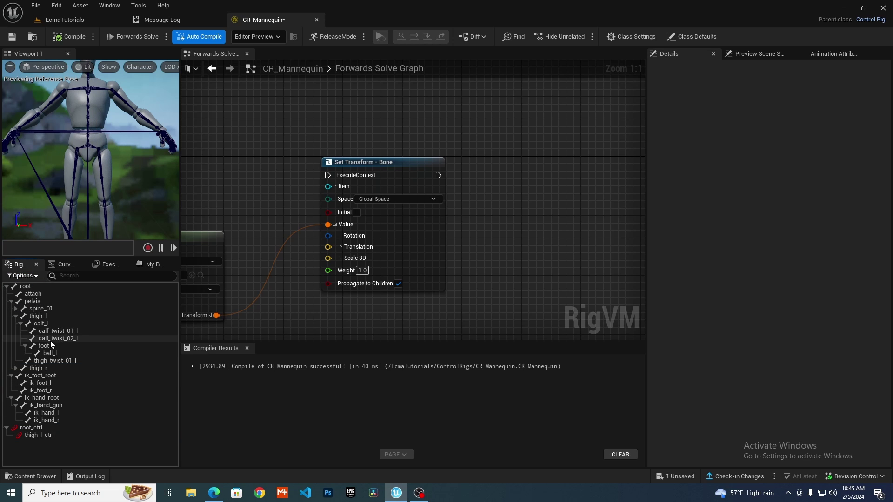
click(11, 301)
click(11, 301)
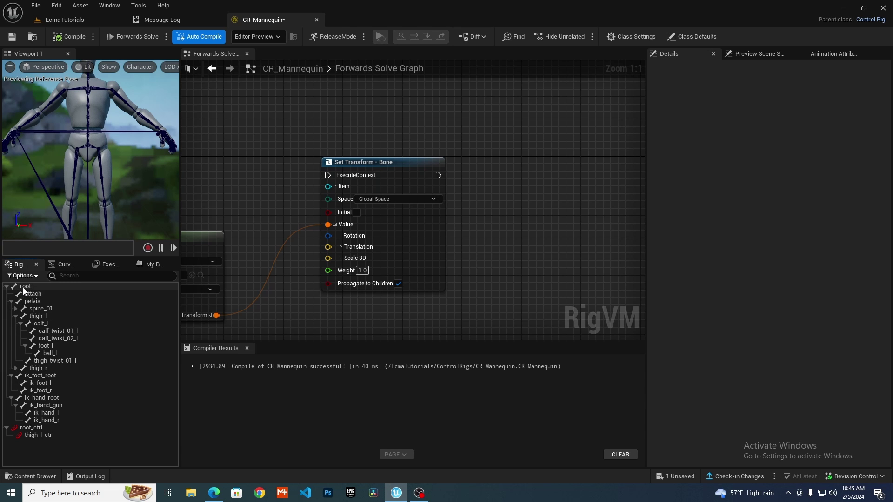
Add a Set Transform node for the thigh_l bone and align it beside the root bone's Set Transform node
right_drag(396, 204, 355, 186)
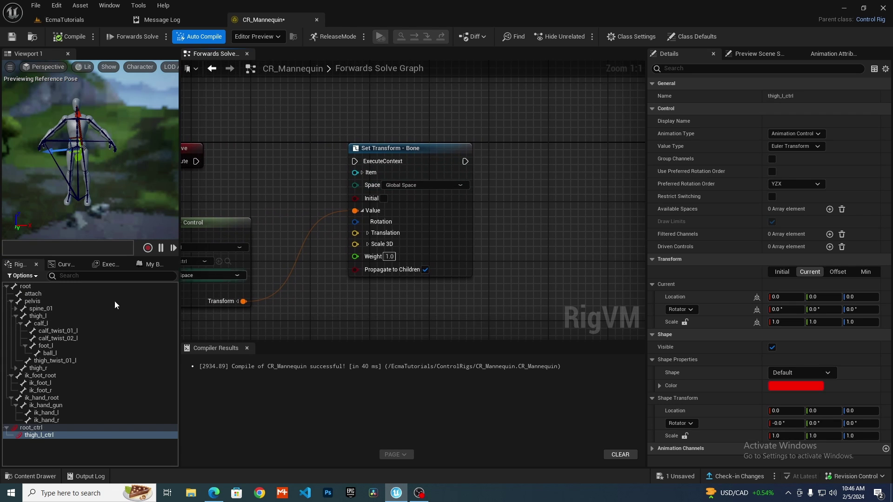
click(38, 316)
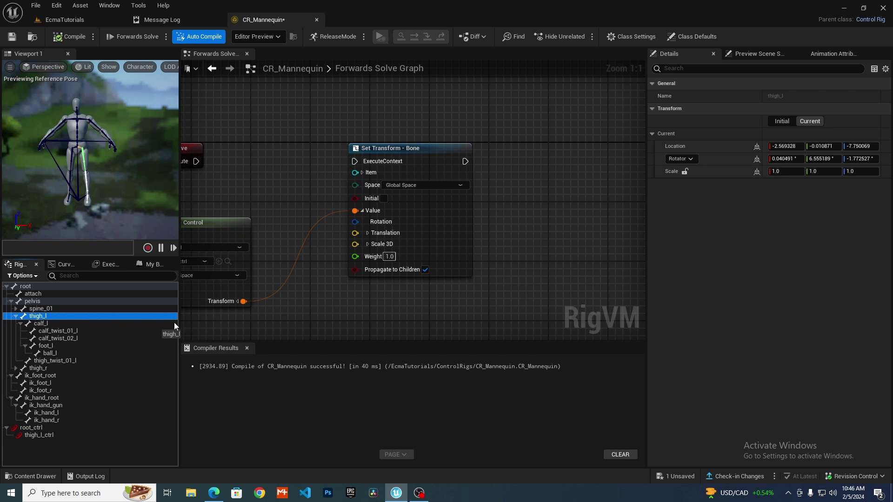
drag(573, 171, 573, 171)
click(599, 194)
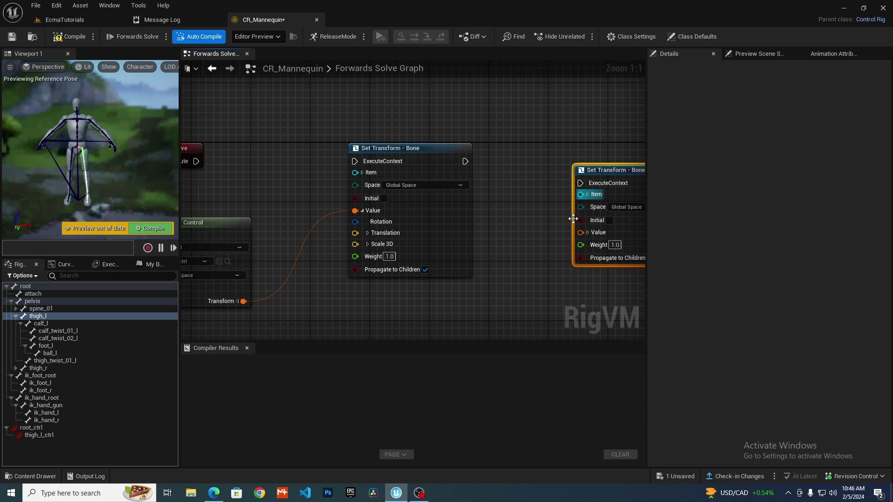
right_drag(563, 215, 417, 242)
drag(484, 194, 498, 172)
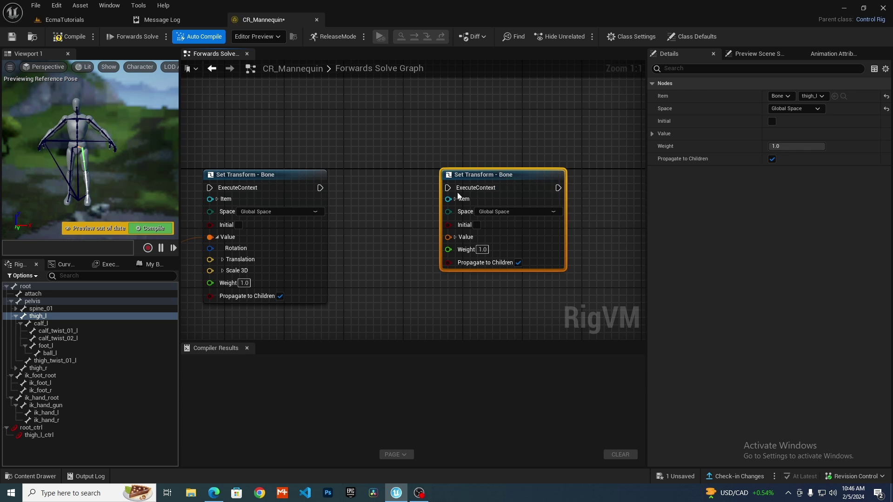
Connect the execution flow from Forwards Solve through the root bone's Set Transform node to the thigh_l Set Transform node
right_drag(366, 217, 498, 223)
right_drag(377, 208, 527, 199)
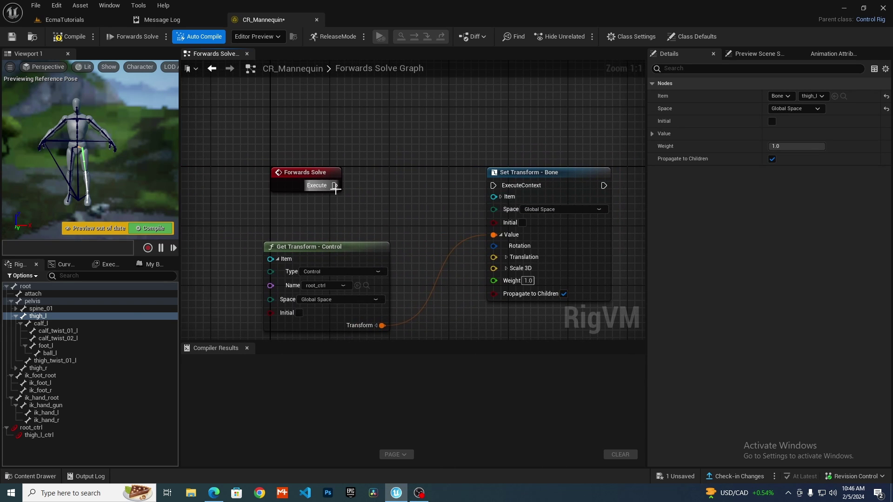
drag(336, 186, 495, 186)
right_drag(424, 219, 243, 216)
drag(424, 183, 553, 183)
right_drag(522, 220, 448, 181)
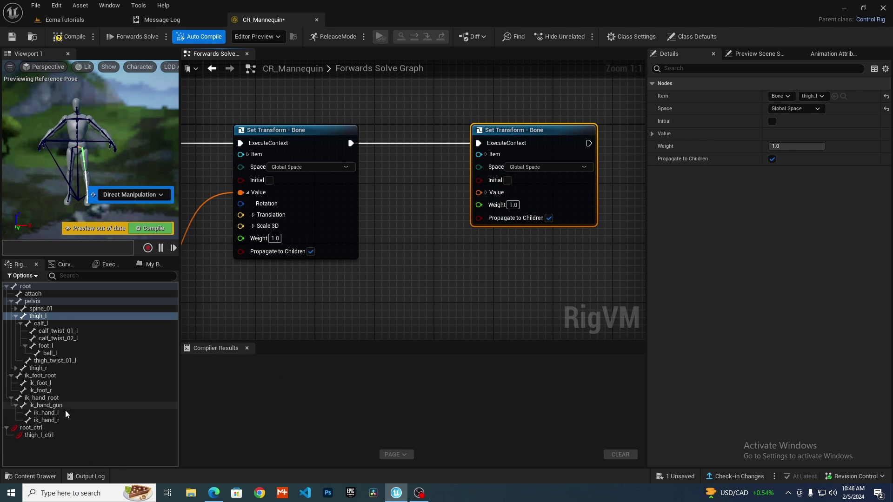
Add a Get Control node for thigh_l_ctrl and connect its Transform output to the Value input of the thigh_l Set Transform node
drag(49, 436, 425, 284)
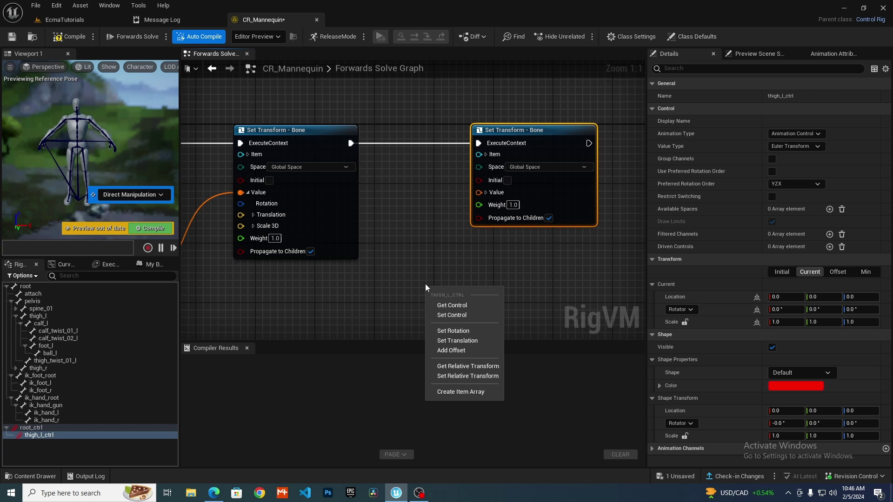
click(478, 307)
right_drag(578, 282, 610, 221)
drag(539, 229, 443, 230)
drag(480, 311, 512, 132)
right_drag(537, 187, 549, 275)
click(77, 41)
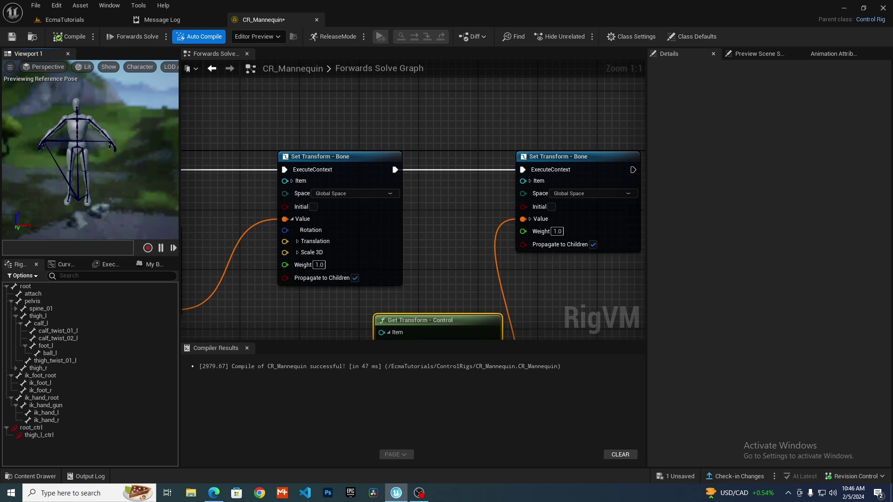
Test the left thigh by moving thigh_l_ctrl along its axes in the preview
click(49, 434)
right_drag(90, 150, 119, 194)
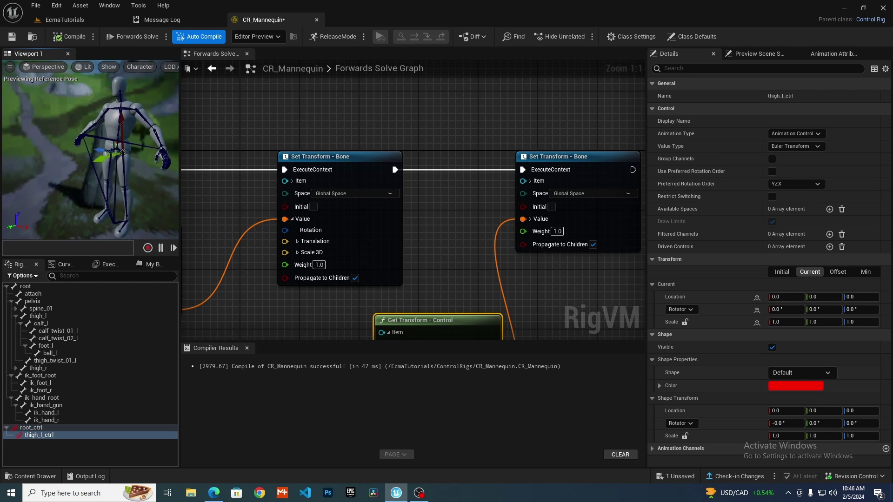
drag(105, 160, 45, 184)
right_drag(103, 175, 158, 163)
drag(111, 138, 82, 127)
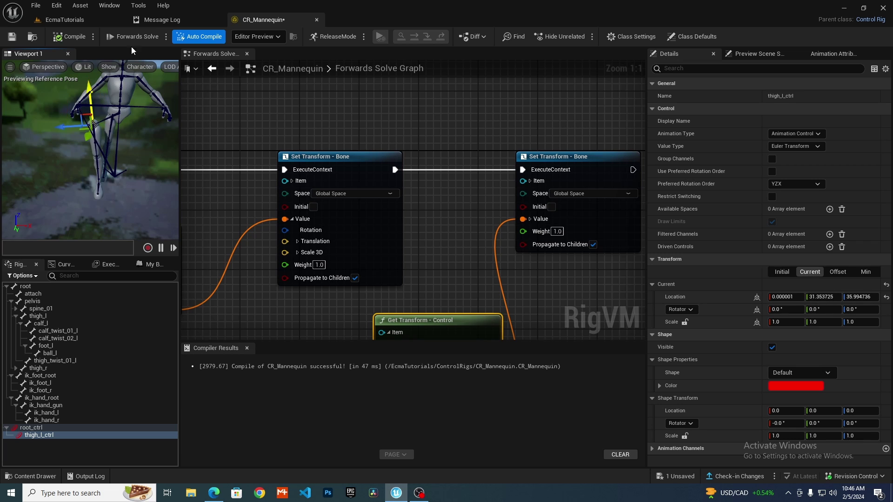
Set the preview's bone drawing to Selected Only
right_drag(89, 122, 137, 75)
click(136, 65)
mouse_move(160, 113)
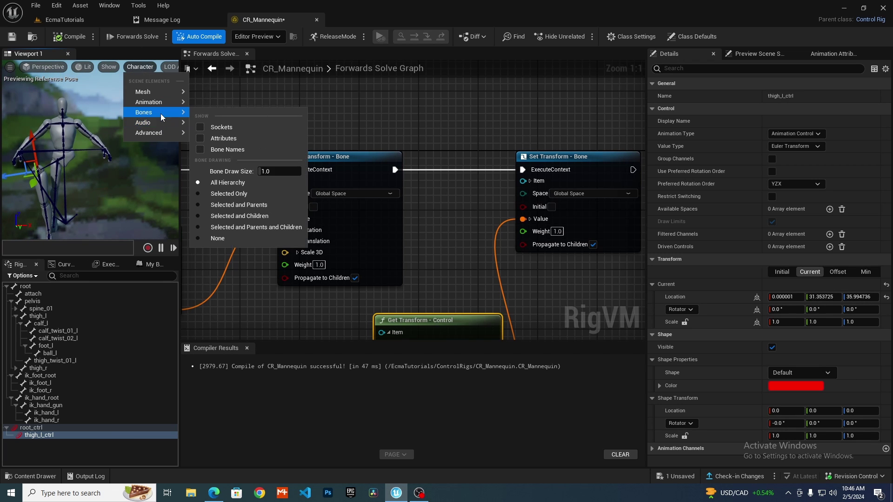
click(221, 194)
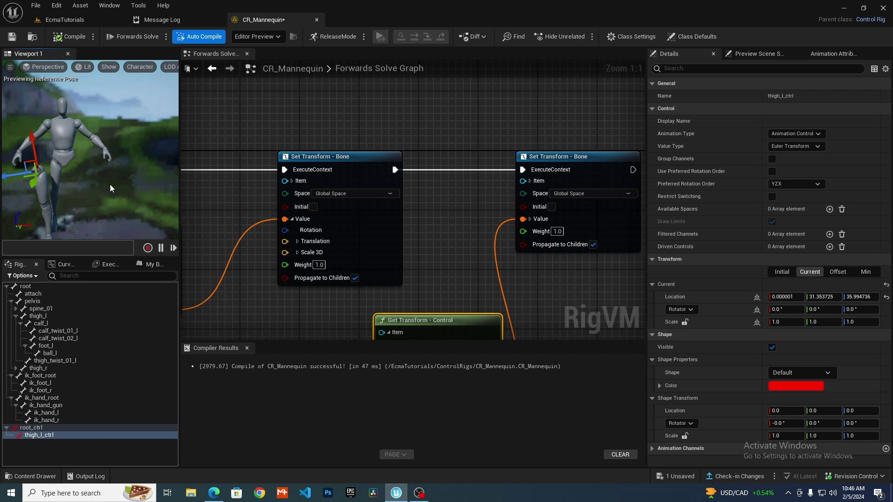
Move thigh_l_ctrl again in the preview to check the left leg with the bone drawing reduced
mouse_move(85, 164)
right_down()
mouse_move(105, 156)
mouse_move(85, 165)
right_up()
drag(86, 157, 96, 160)
right_drag(130, 145, 168, 147)
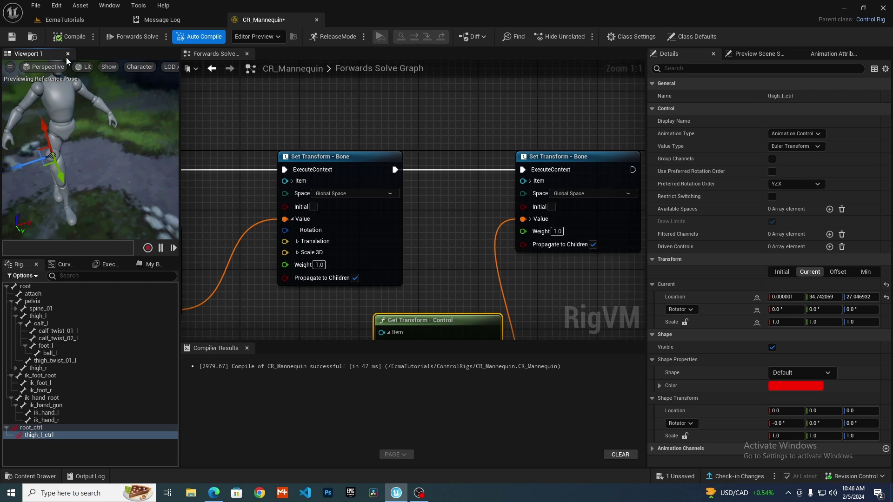
Dock the preview viewport alongside the Forwards Solve graph to enlarge it, and compile the rig
drag(66, 57, 331, 57)
mouse_move(401, 180)
right_down()
mouse_move(391, 153)
mouse_move(401, 179)
right_up()
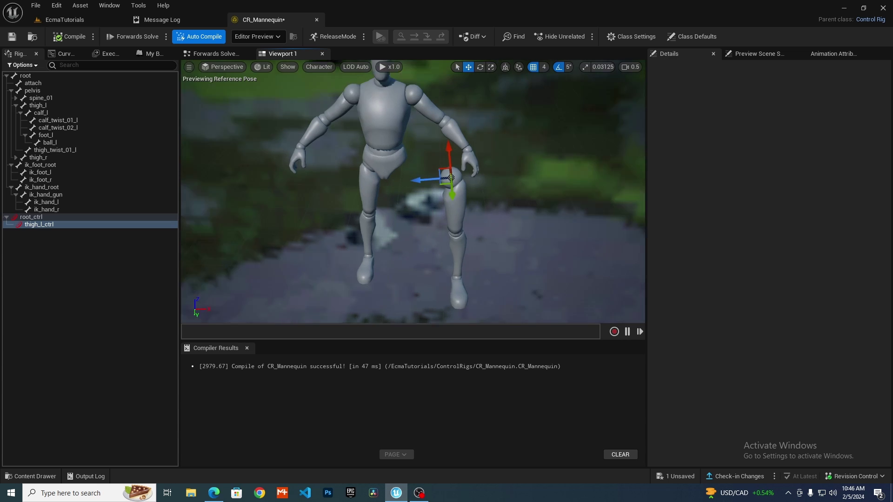
right_drag(286, 99, 285, 99)
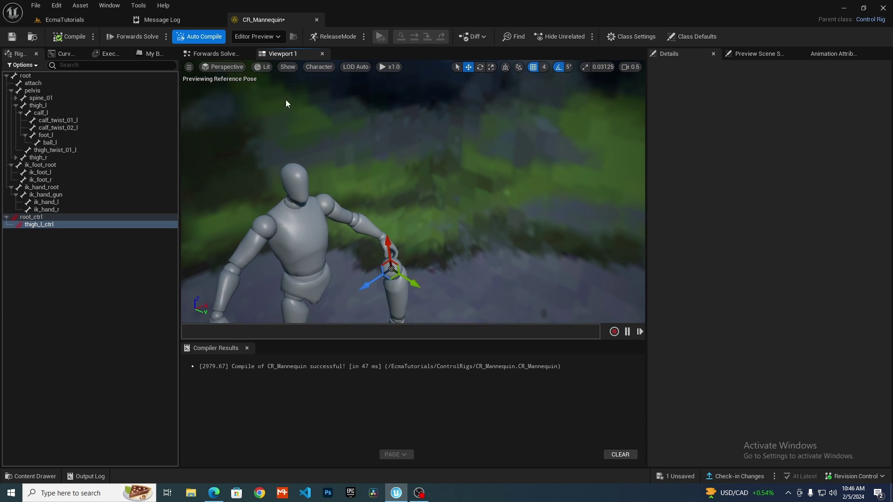
click(72, 45)
Test the left thigh by rotating thigh_l_ctrl in the enlarged preview
click(94, 225)
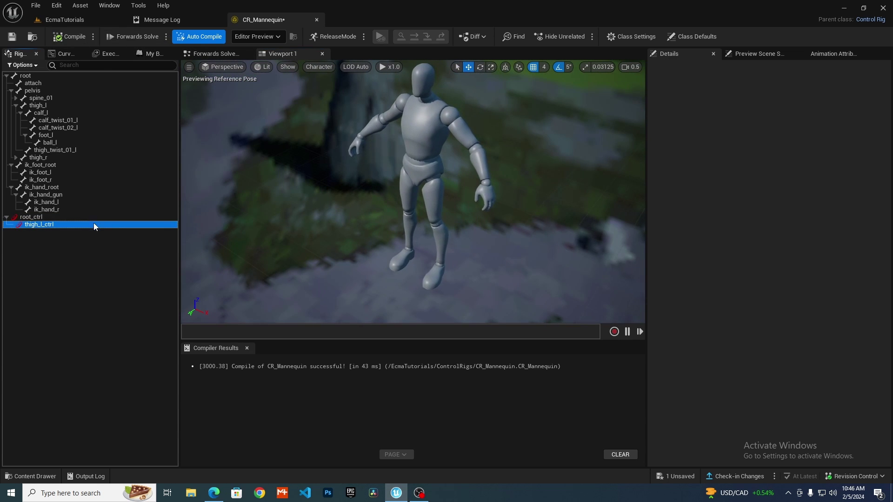
right_drag(344, 211, 345, 211)
key(e)
drag(339, 197, 394, 249)
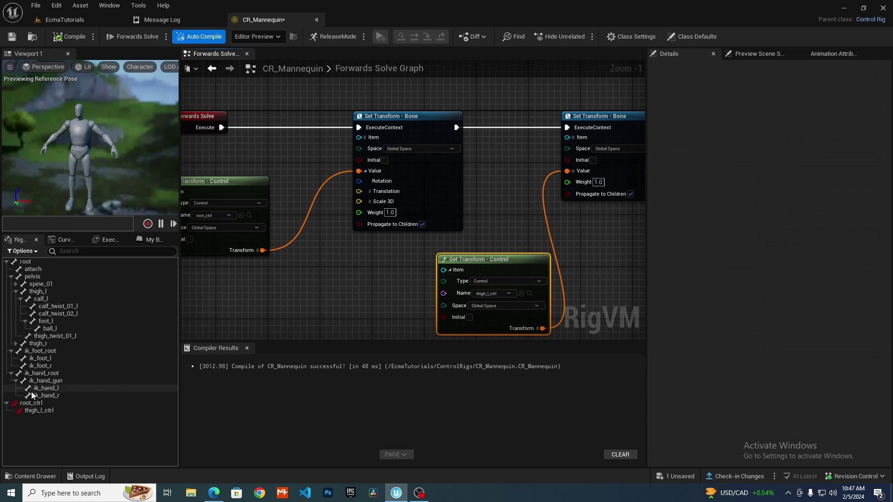
Delete the thigh_l Set Transform node and the thigh_l_ctrl Get Transform node from the graph, and compile the rig
click(39, 410)
click(70, 431)
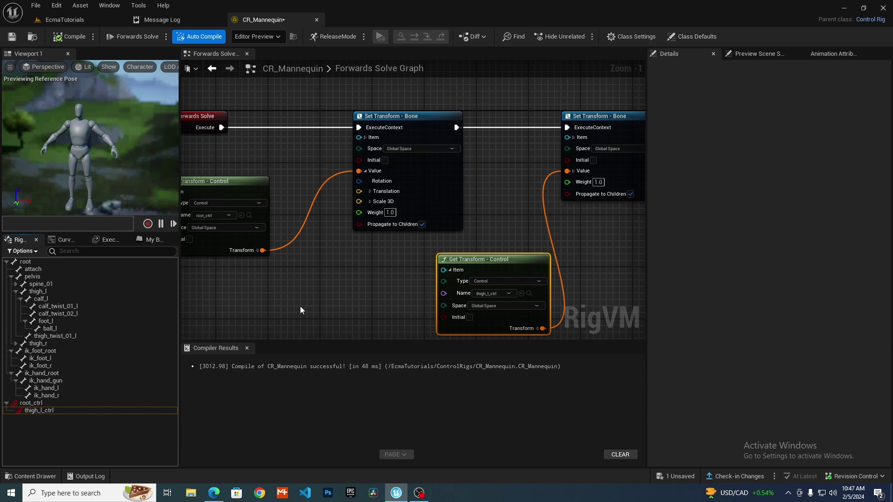
right_drag(300, 306, 206, 264)
scroll(206, 264, down, 1)
drag(463, 311, 408, 87)
key(Delete)
right_drag(402, 166, 455, 186)
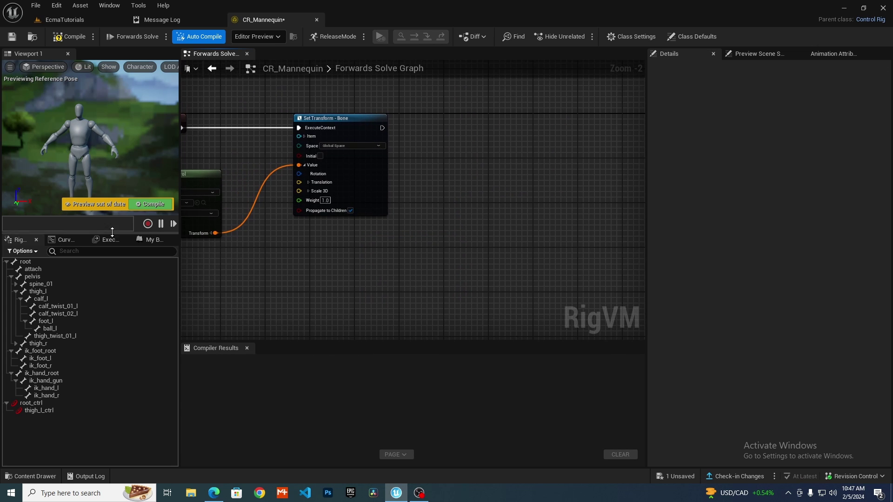
click(150, 204)
right_drag(74, 149, 74, 172)
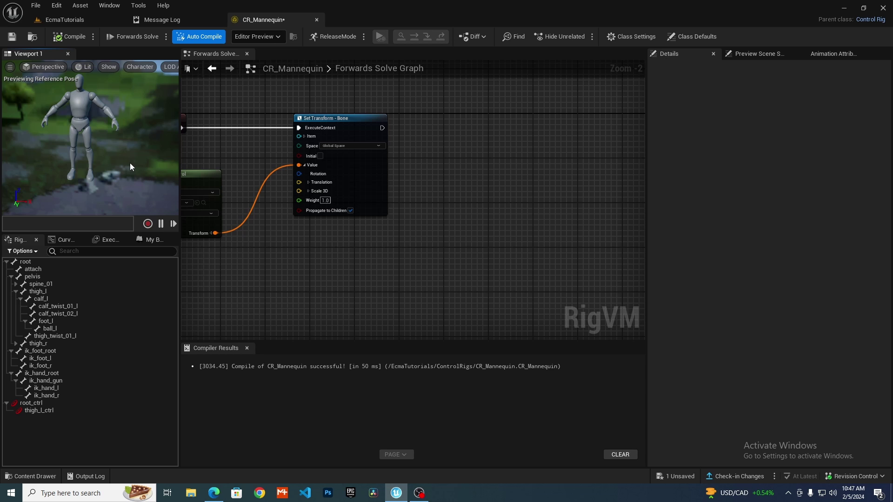
right_drag(143, 80, 141, 69)
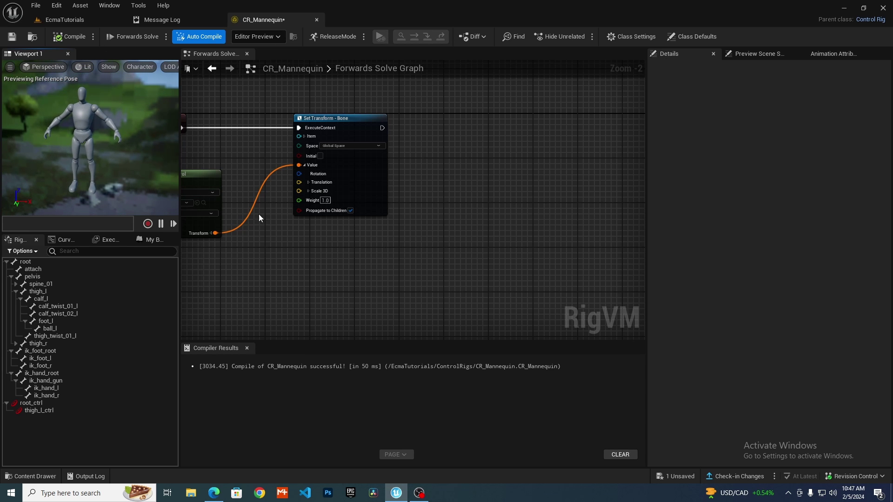
Delete the thigh_l_ctrl control from the rig hierarchy and compile the rig
right_drag(291, 274, 462, 299)
click(52, 408)
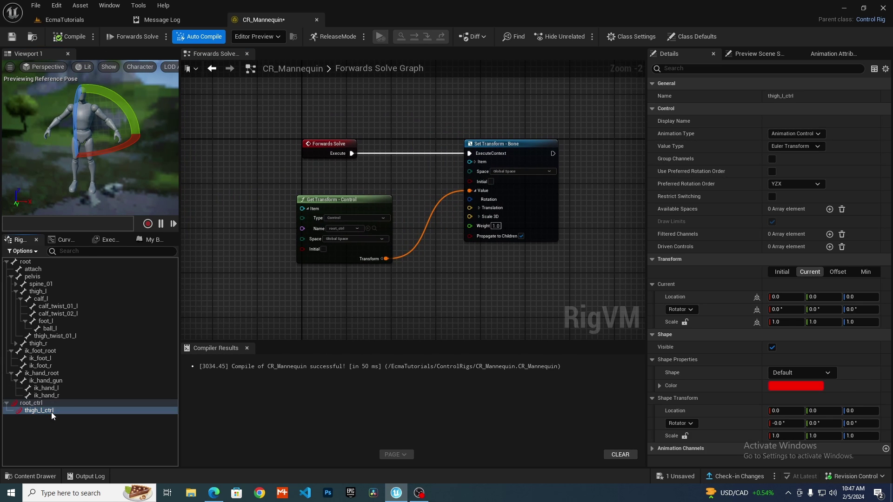
right_click(51, 412)
click(84, 192)
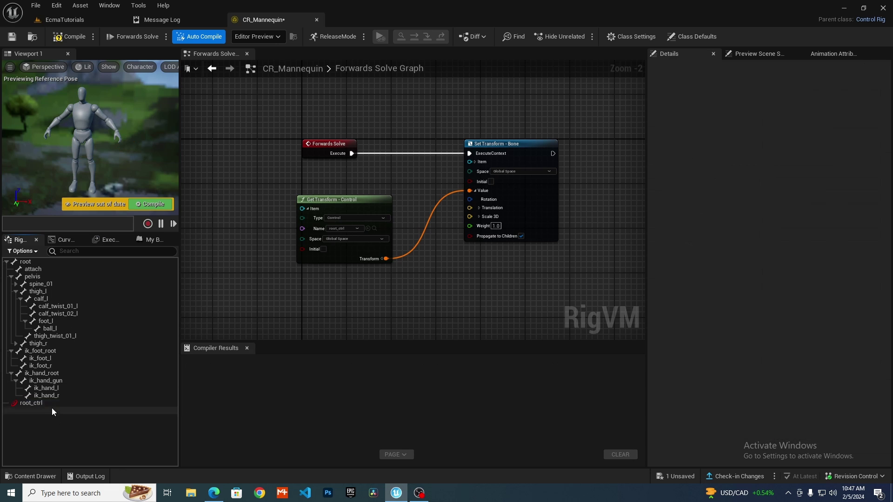
click(47, 395)
click(45, 403)
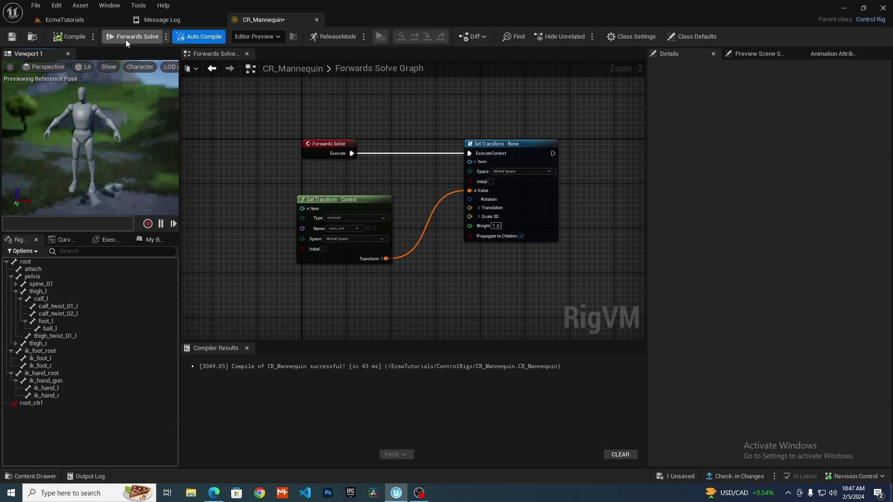
Select root_ctrl in the rig hierarchy and compile the CR_Mannequin rig again
click(82, 18)
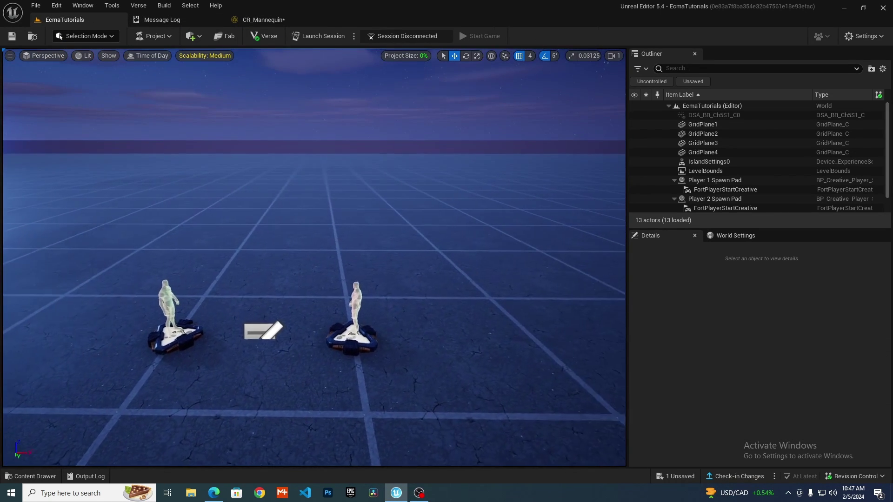
click(280, 19)
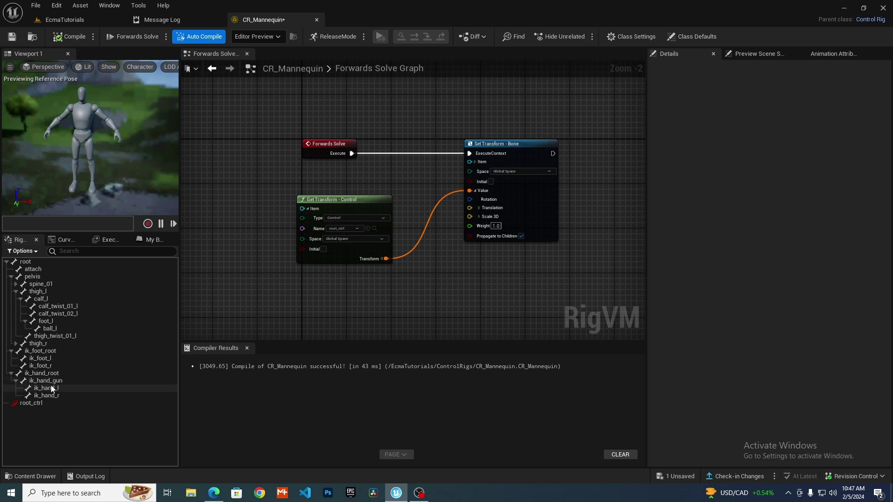
click(28, 404)
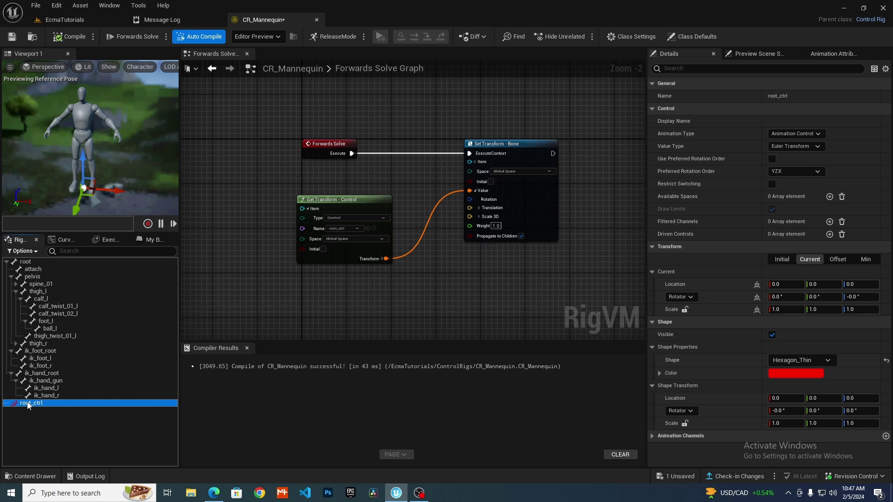
click(70, 36)
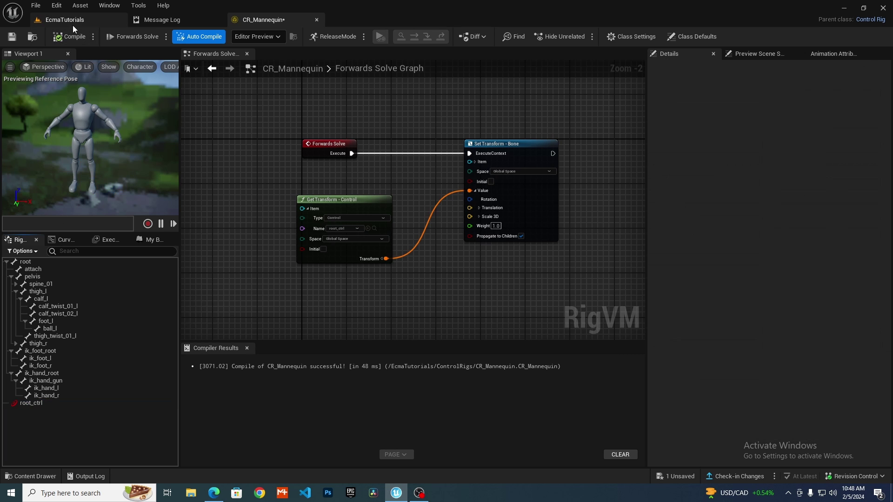
Switch to the EcmaTutorials level, show the ControlRigs content folder, and save all unsaved assets
right_drag(489, 228, 437, 238)
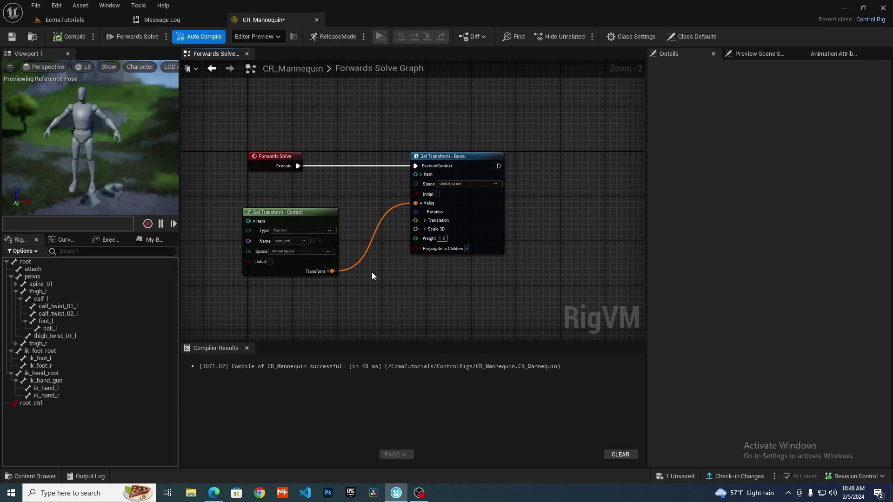
click(52, 22)
right_drag(520, 278, 506, 241)
key(ctrl+space)
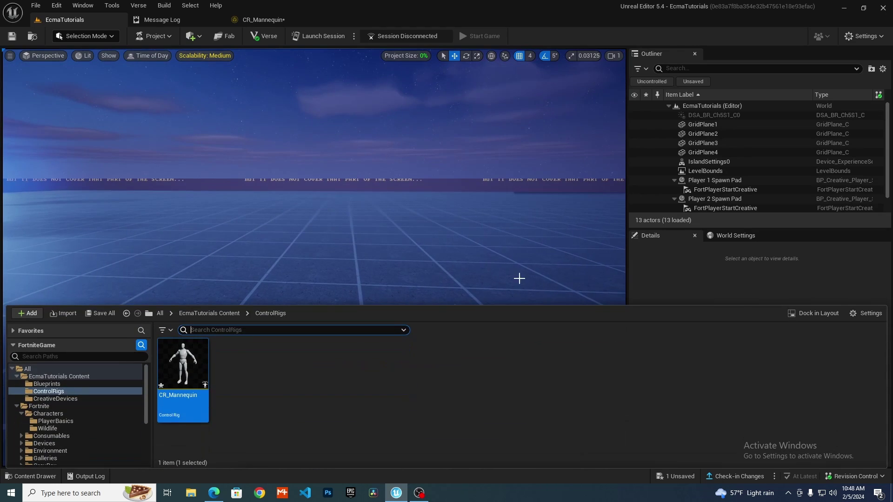
key(ctrl+shift+s)
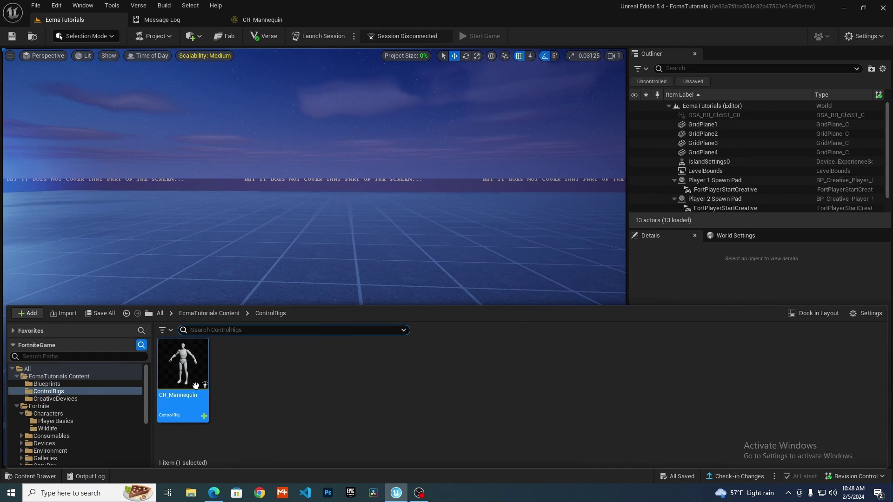
click(266, 418)
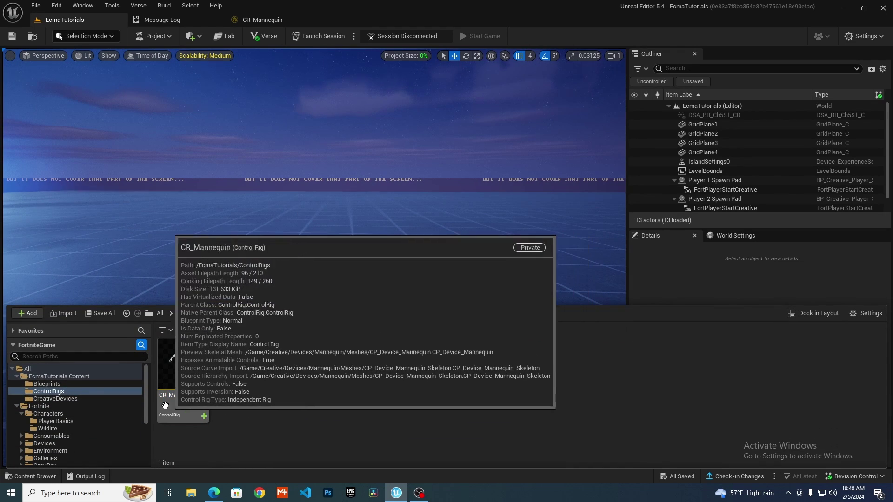
Create a Building Prop Blueprint class named BP_Mannequin in the Blueprints folder and open it
click(47, 383)
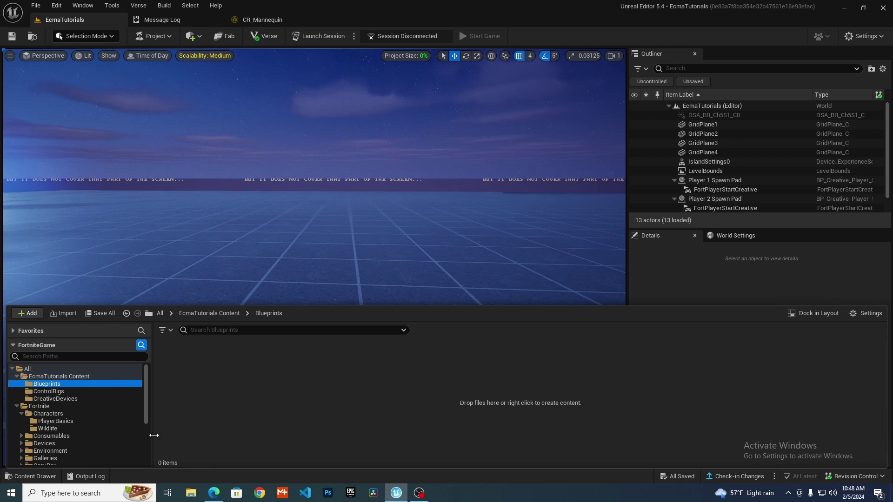
right_click(257, 406)
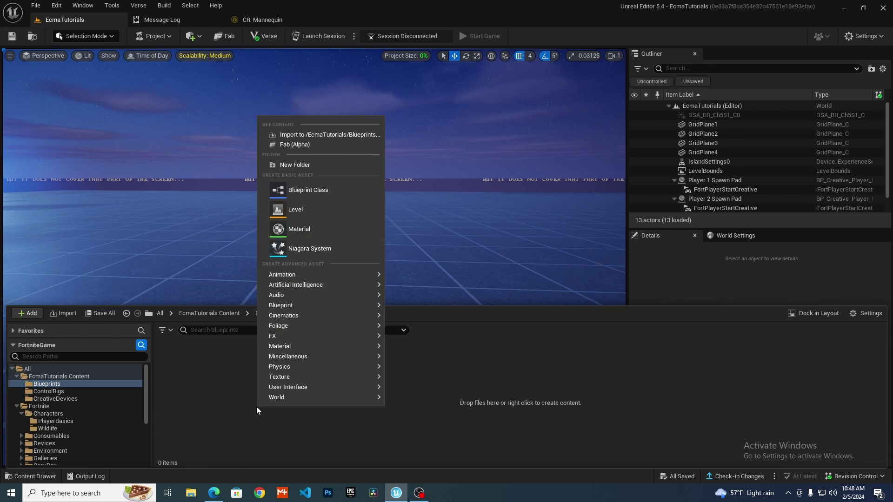
click(308, 185)
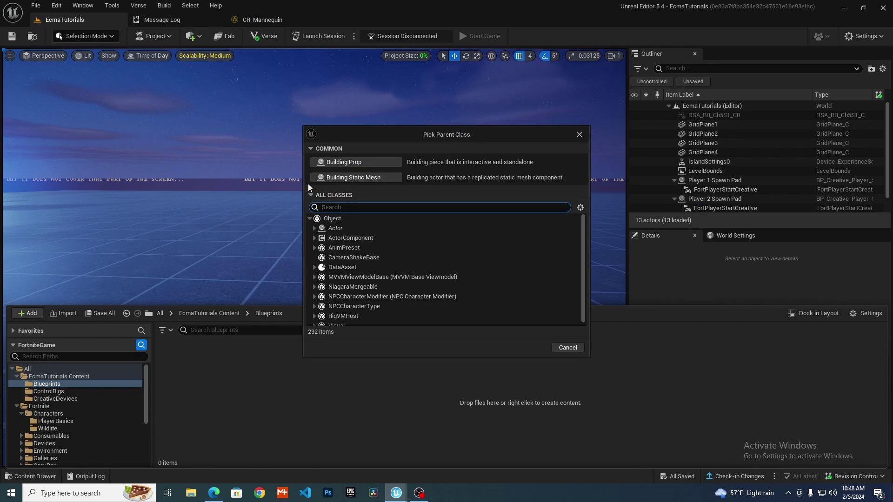
click(370, 160)
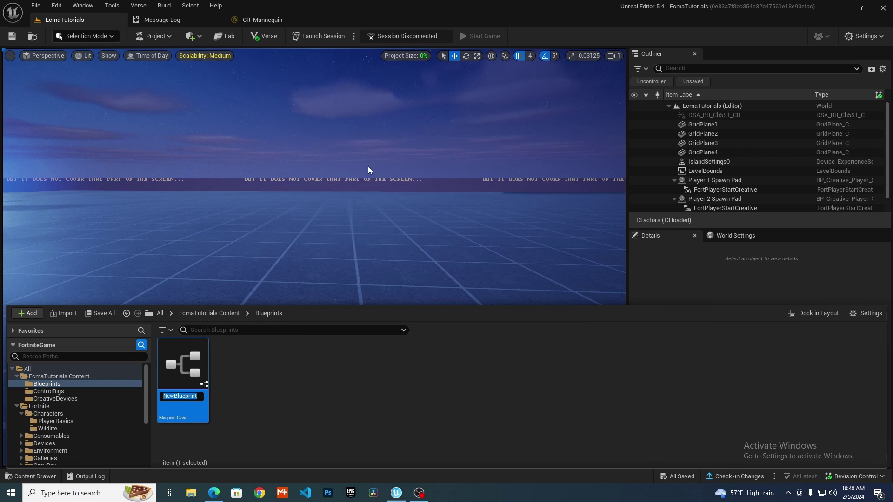
text(BP)
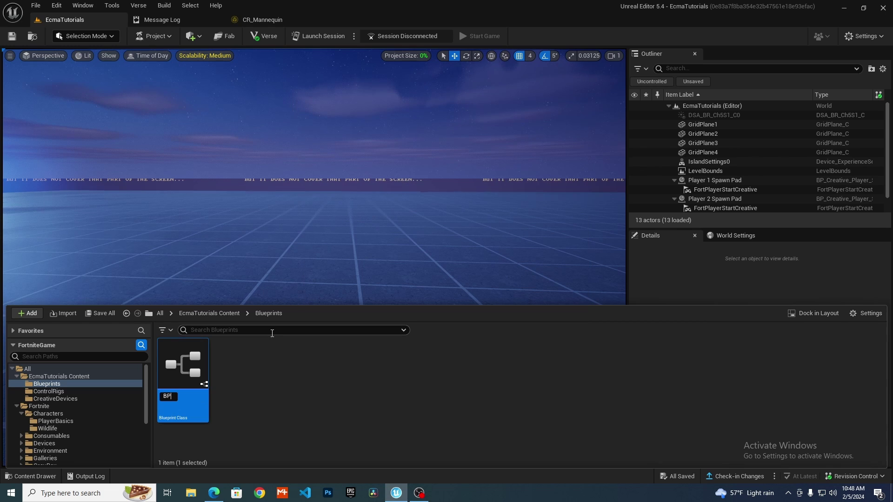
text(_Mannequin)
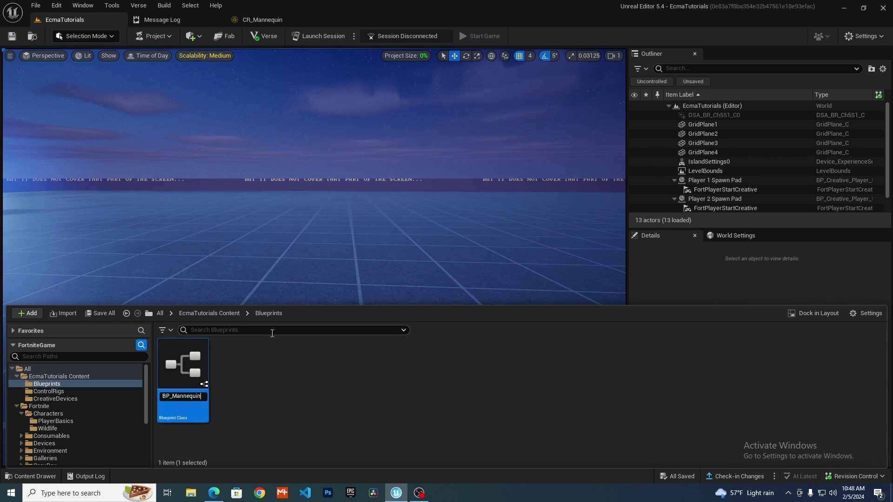
key(Return)
double_click(183, 368)
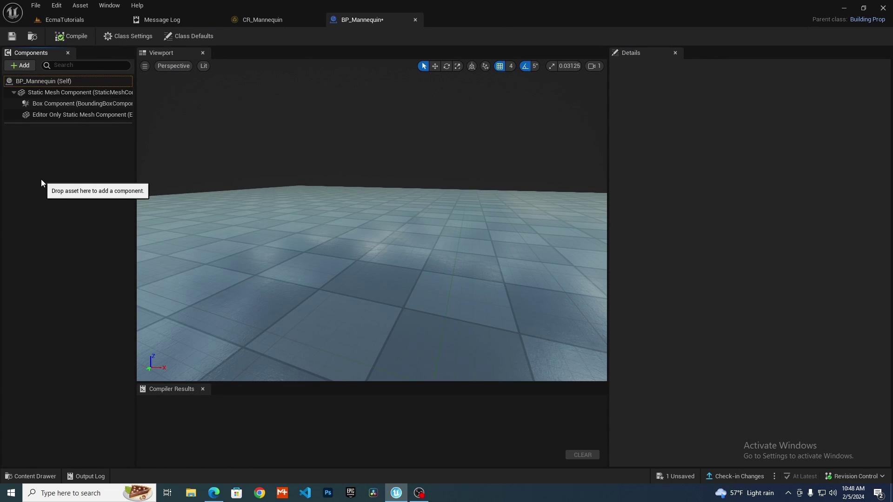
Add a Skeletal Mesh component named sk_mannequin to BP_Mannequin
click(24, 68)
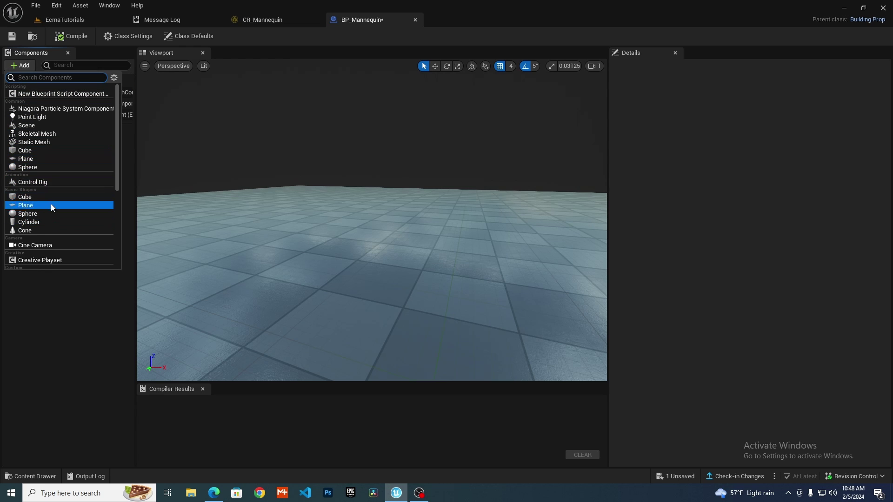
click(50, 137)
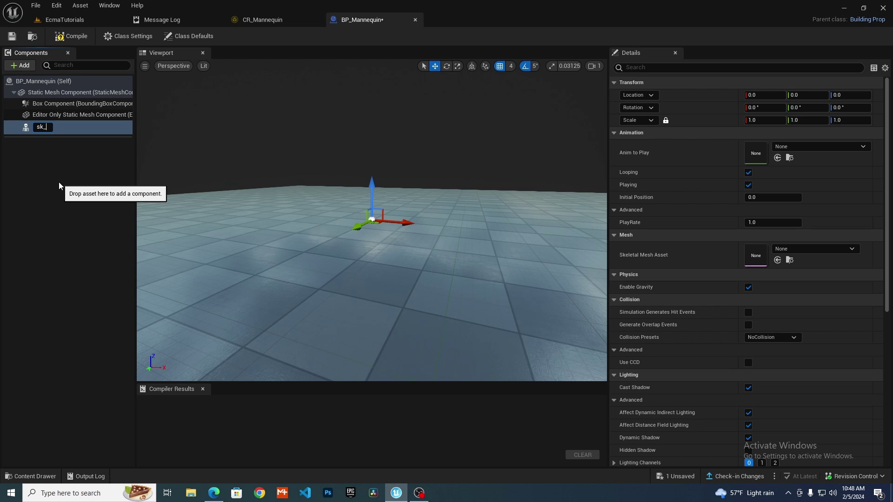
text(sk_mannequin)
key(Return)
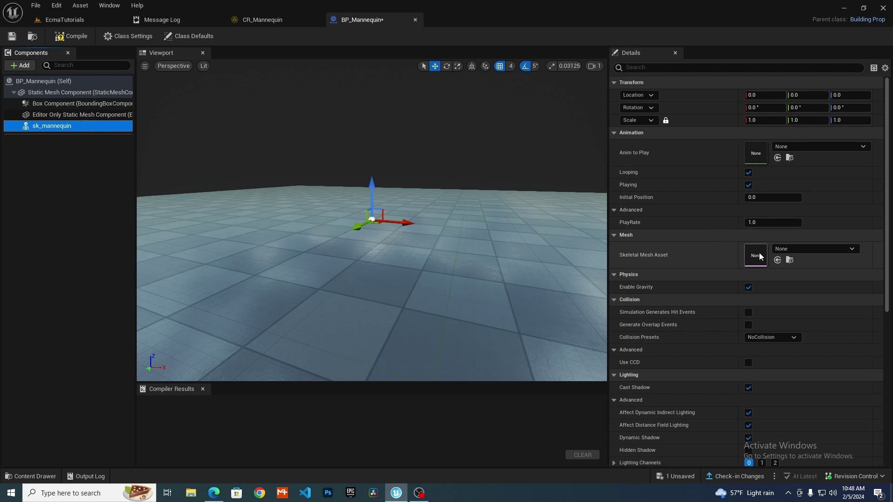
Assign CP_Device_Mannequin as the skeletal mesh asset of sk_mannequin and compile the Blueprint
click(805, 255)
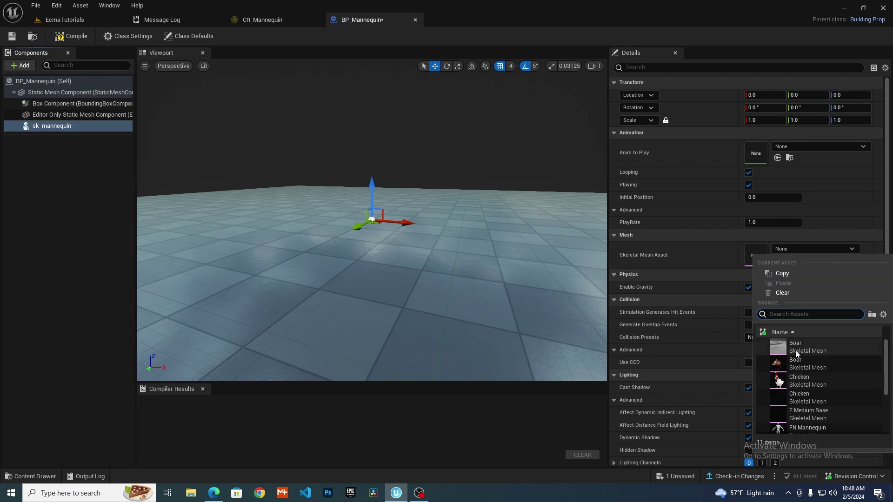
click(816, 372)
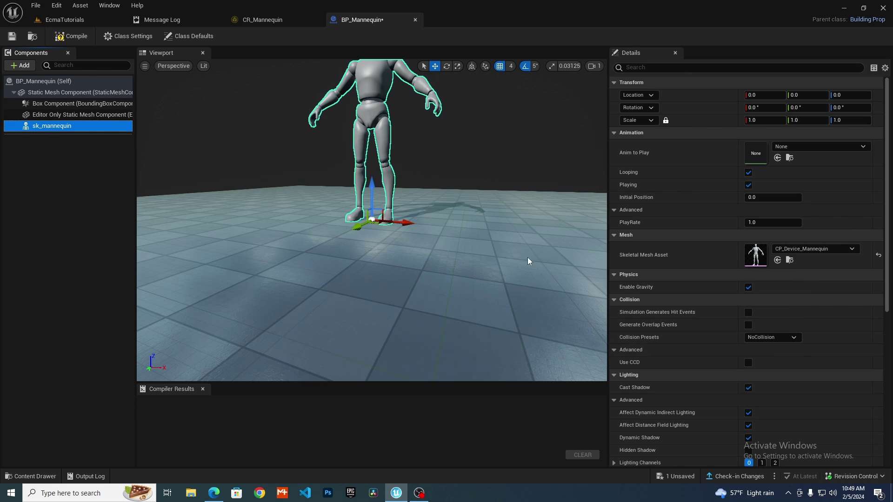
mouse_move(288, 219)
right_down()
mouse_move(306, 260)
mouse_move(302, 232)
mouse_move(288, 219)
right_up()
key(s)
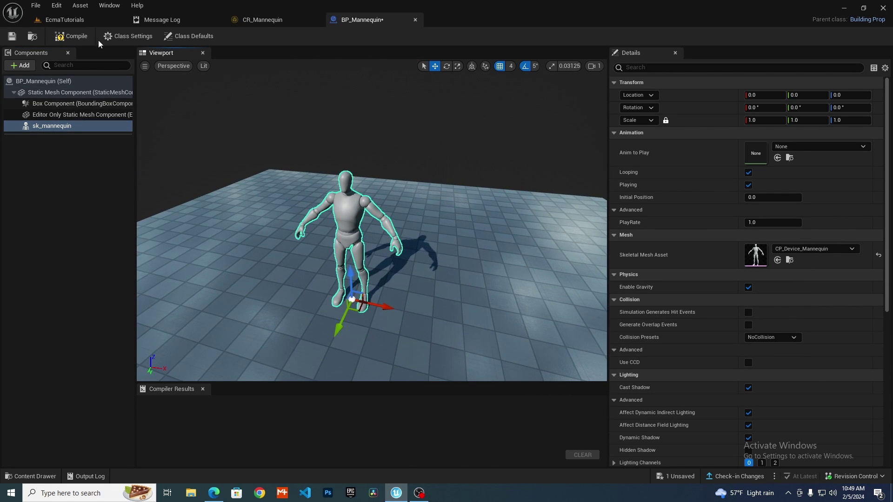
click(65, 36)
click(80, 163)
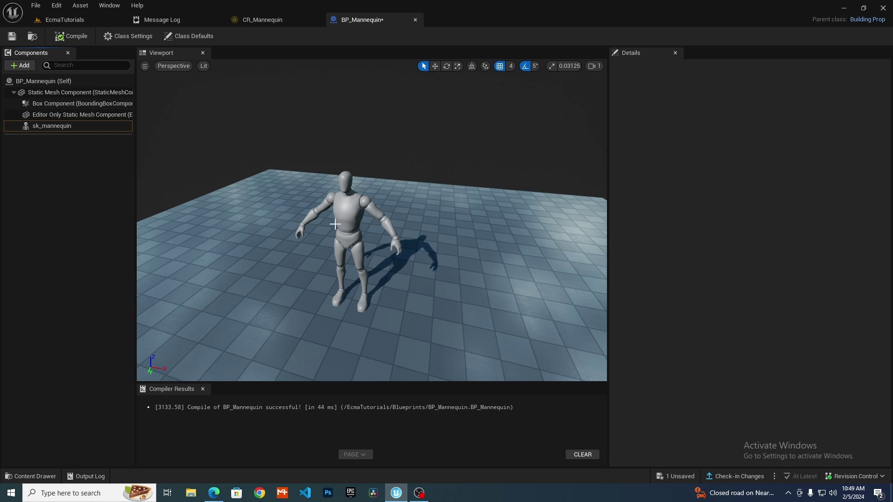
Add a Control Rig component with its default name to BP_Mannequin and set its Control Rig Class to CR_Mannequin
click(18, 66)
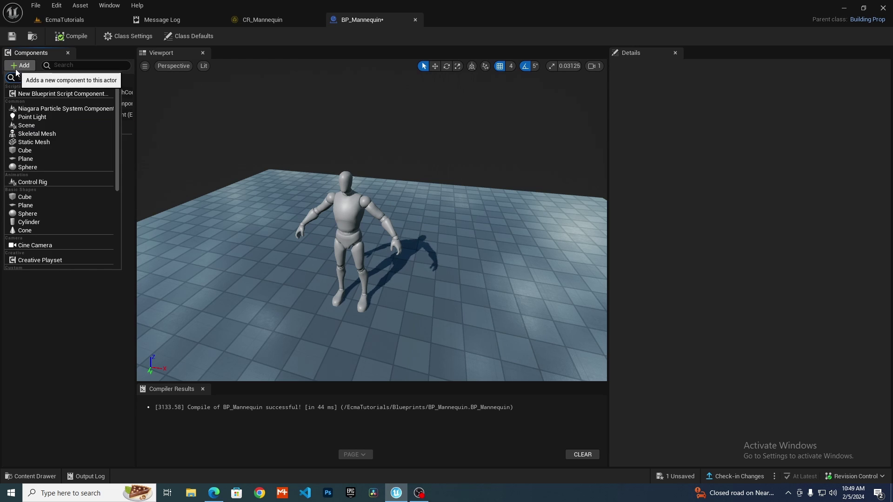
click(49, 182)
click(75, 149)
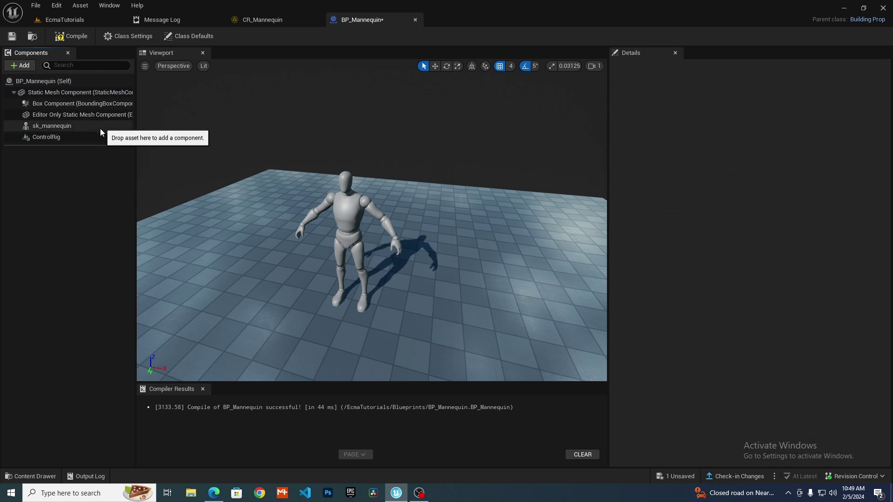
click(100, 136)
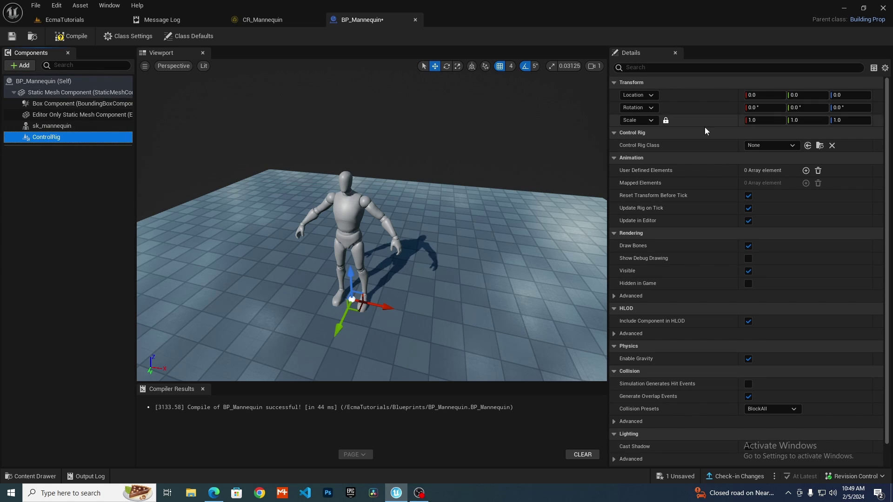
click(766, 147)
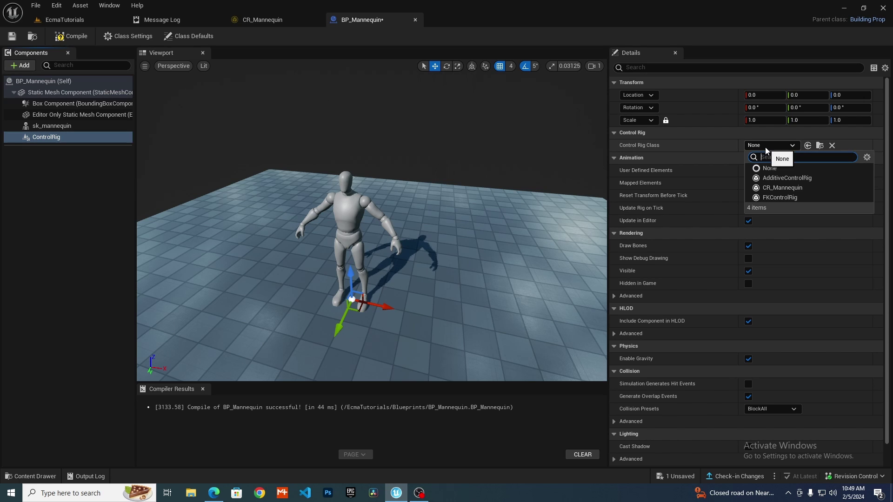
click(776, 189)
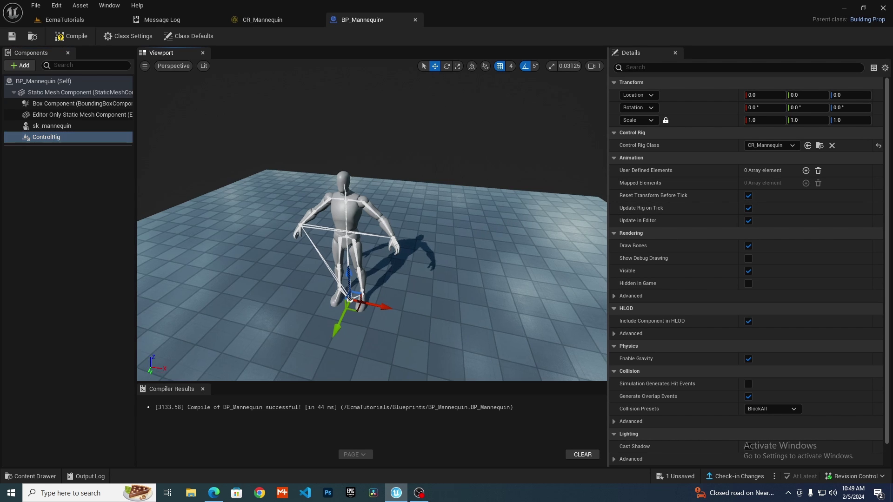
right_drag(371, 220, 353, 209)
scroll(374, 200, down, 1)
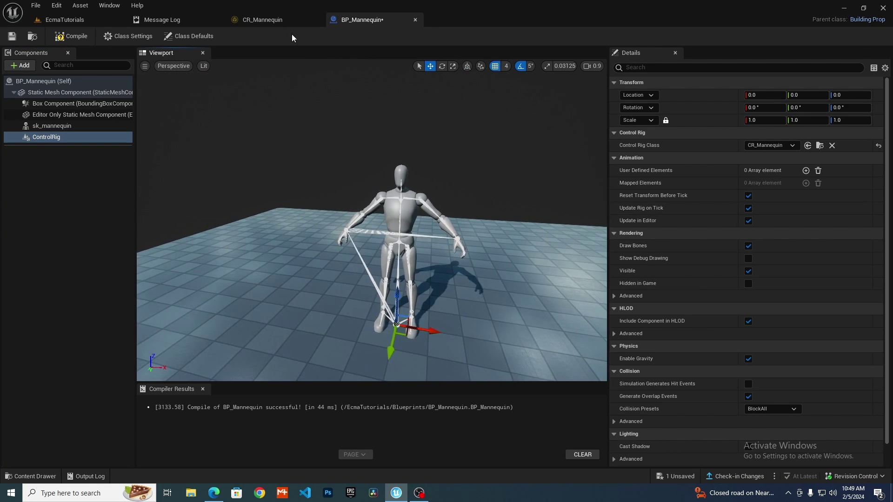
Try moving the ControlRig component away from the mannequin mesh in the BP_Mannequin viewport, and undo the move
click(270, 20)
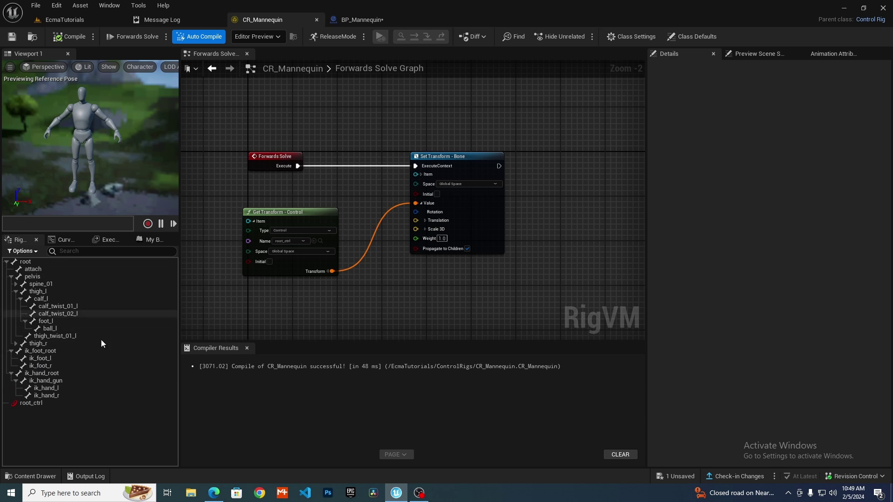
click(361, 19)
mouse_move(307, 233)
right_down()
mouse_move(317, 237)
mouse_move(321, 223)
right_up()
right_drag(364, 276, 320, 268)
drag(327, 269, 452, 191)
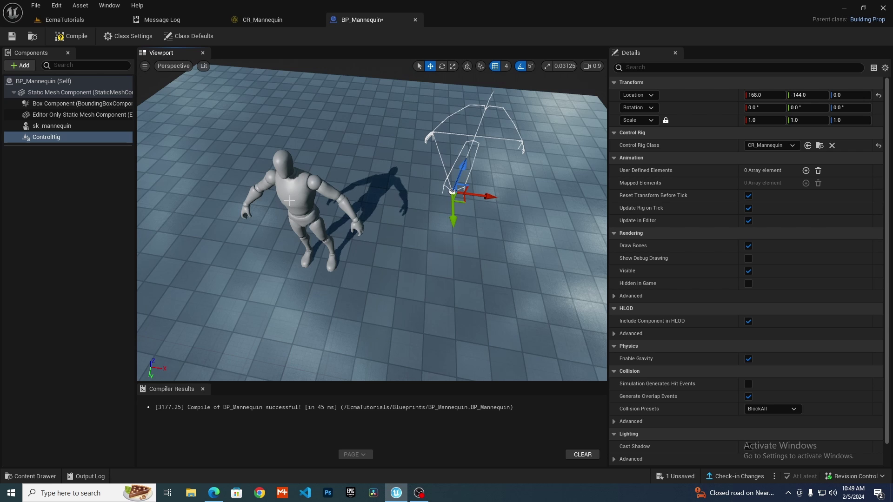
key(ctrl+z)
right_drag(378, 219, 441, 203)
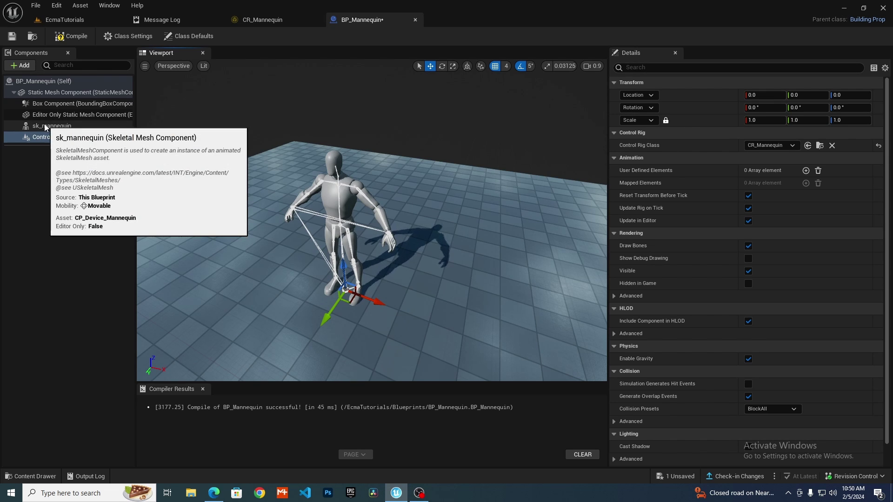
Add one User Defined Elements entry to the ControlRig component and expand the entry and its Component Reference
click(53, 137)
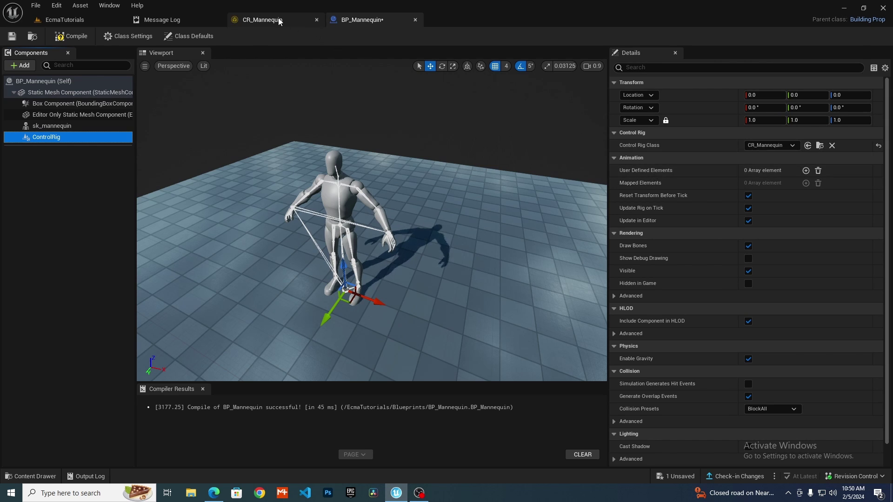
click(262, 19)
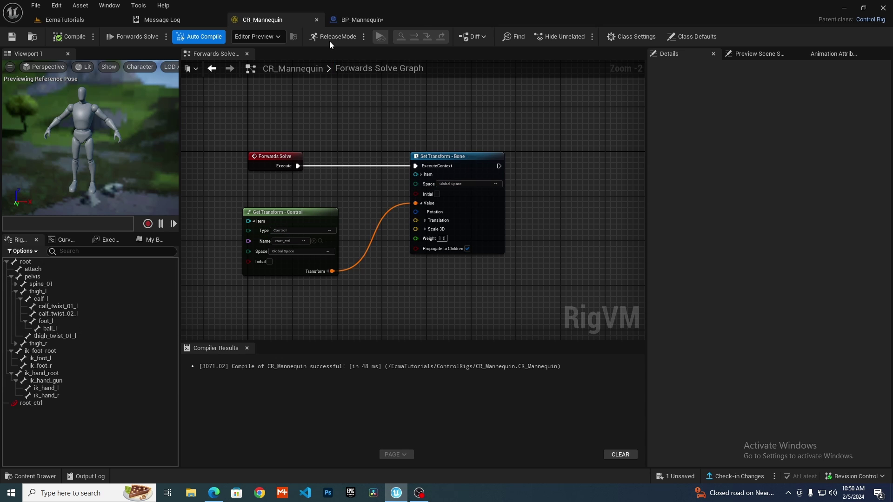
click(359, 20)
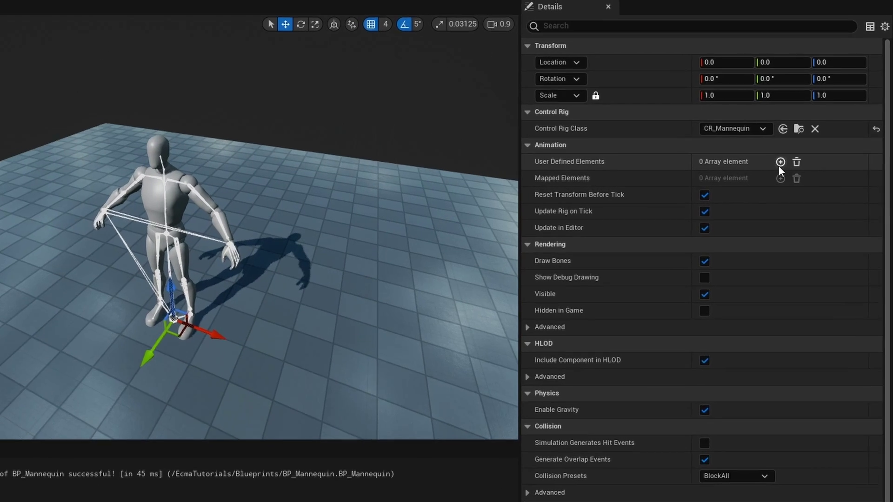
click(807, 171)
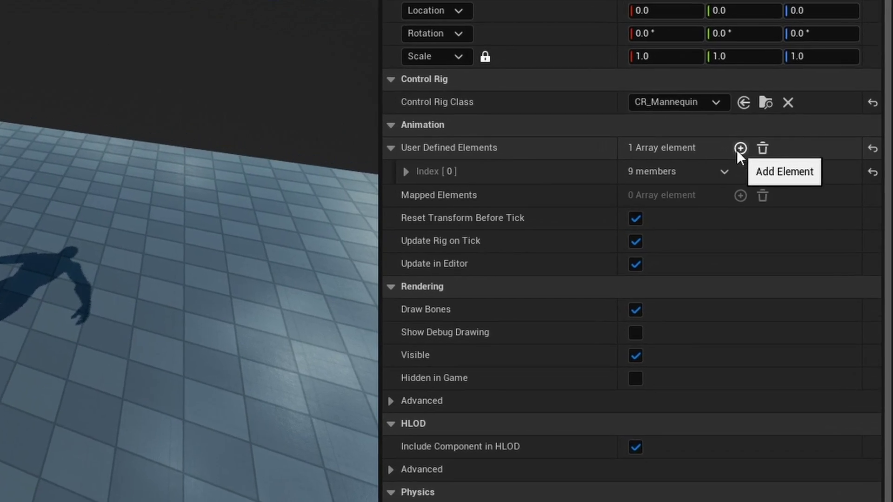
click(438, 172)
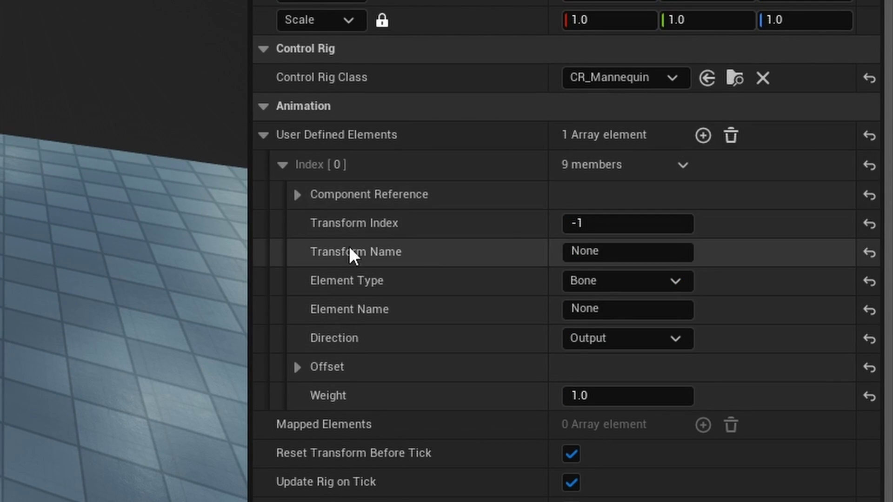
click(297, 195)
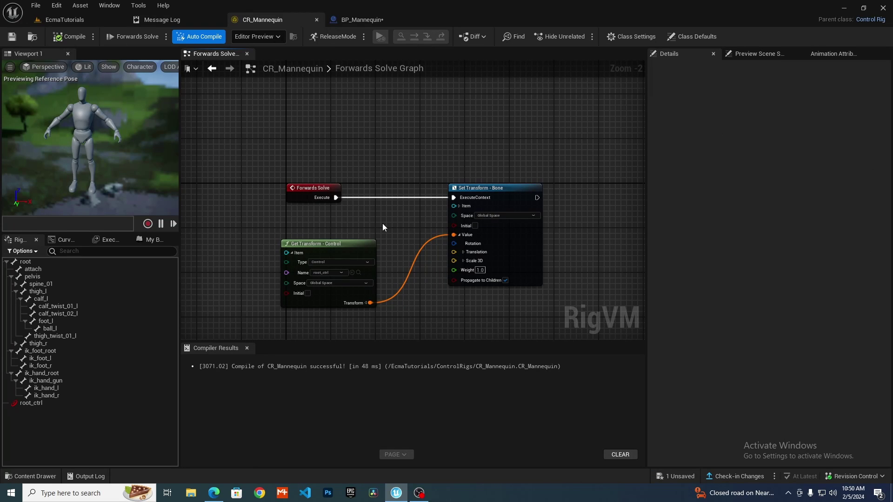
Set the Element Name of User Defined Elements Index [0] to root, the root bone in CR_Mannequin, with Bone as the Element Type
click(25, 263)
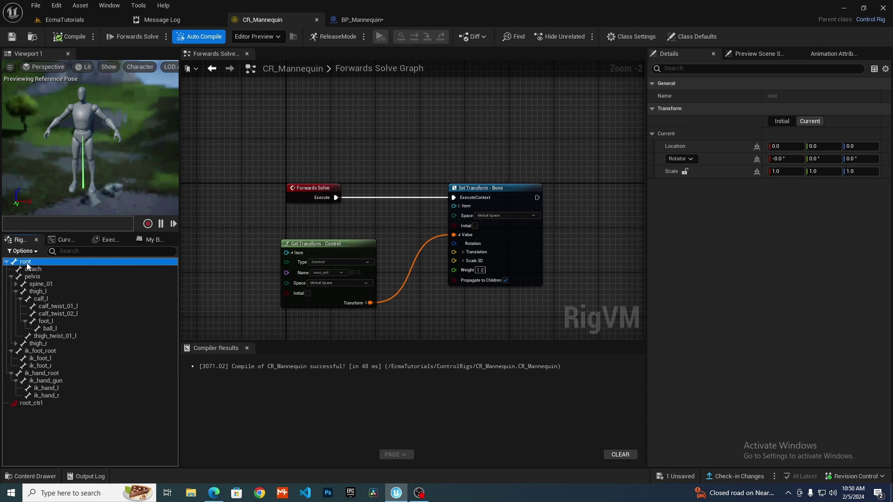
click(362, 19)
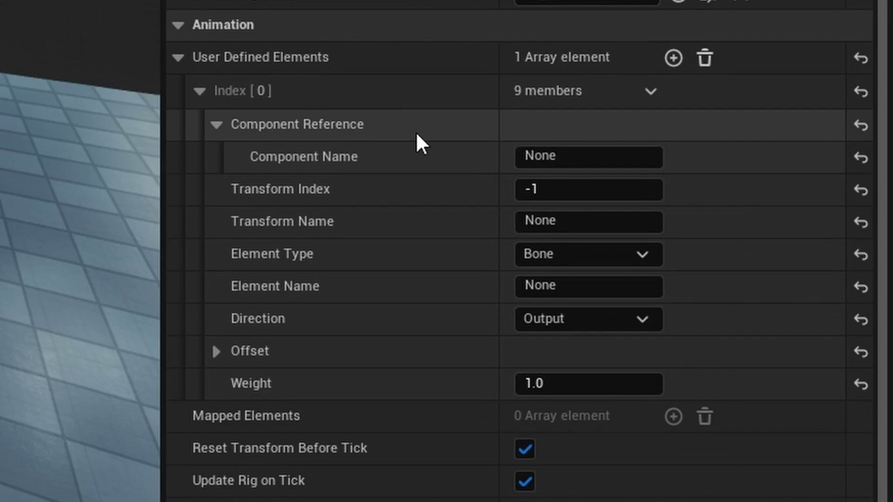
click(594, 288)
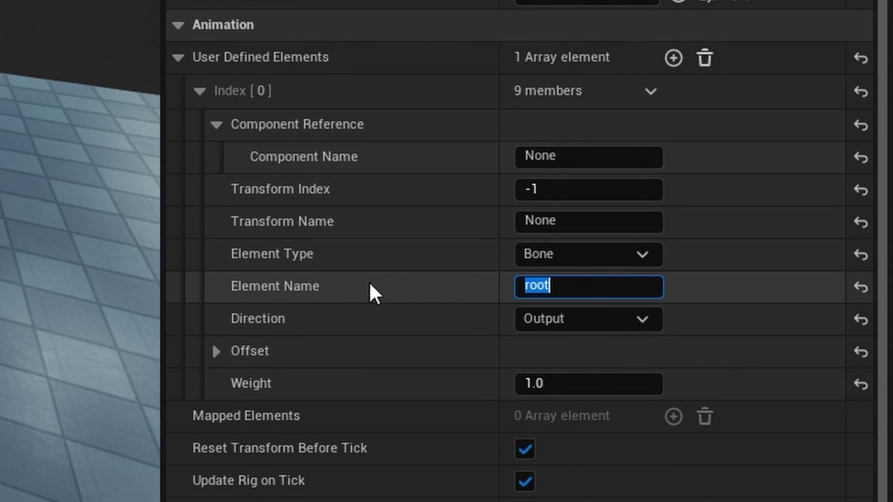
key(Return)
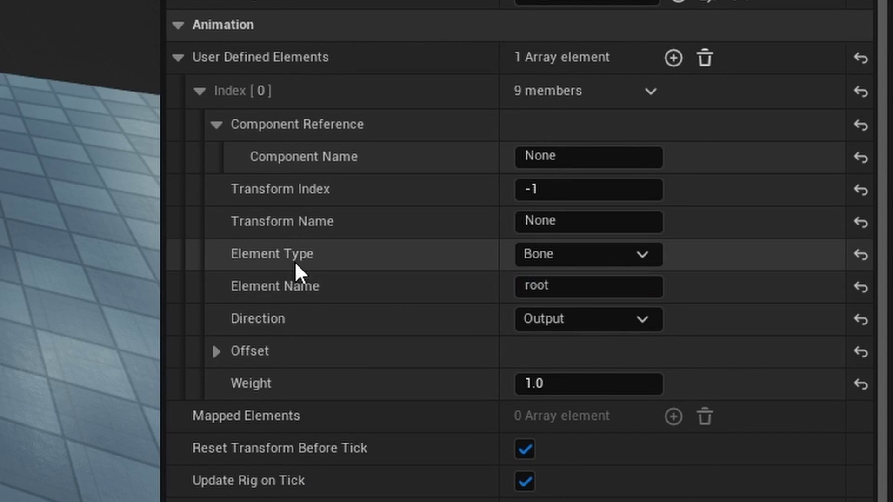
click(552, 253)
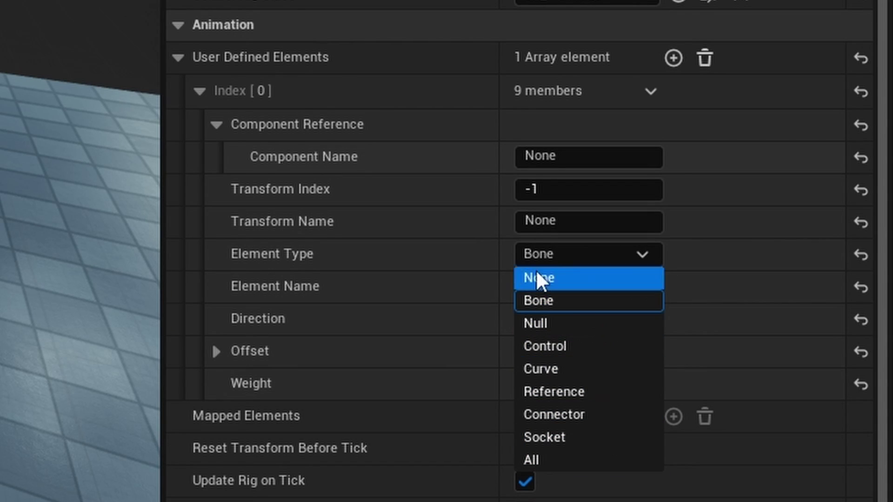
click(288, 252)
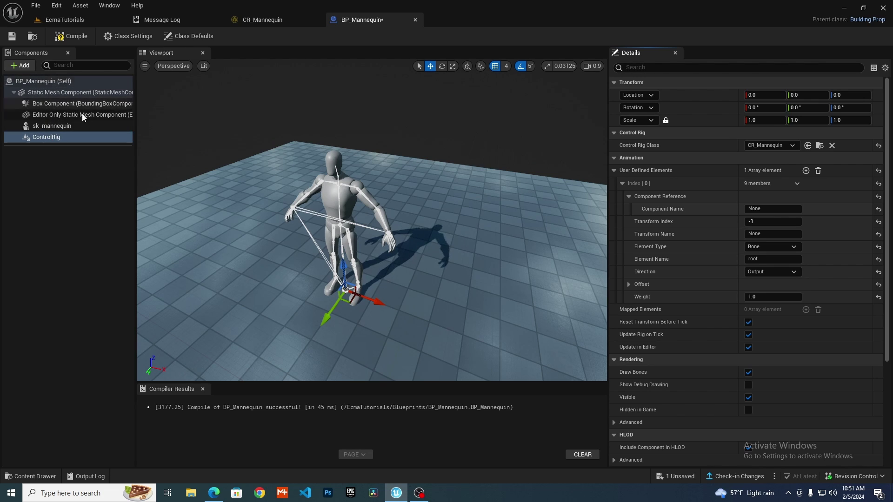
Set the Component Name in the Component Reference of Index [0] to sk_mannequin
mouse_move(671, 215)
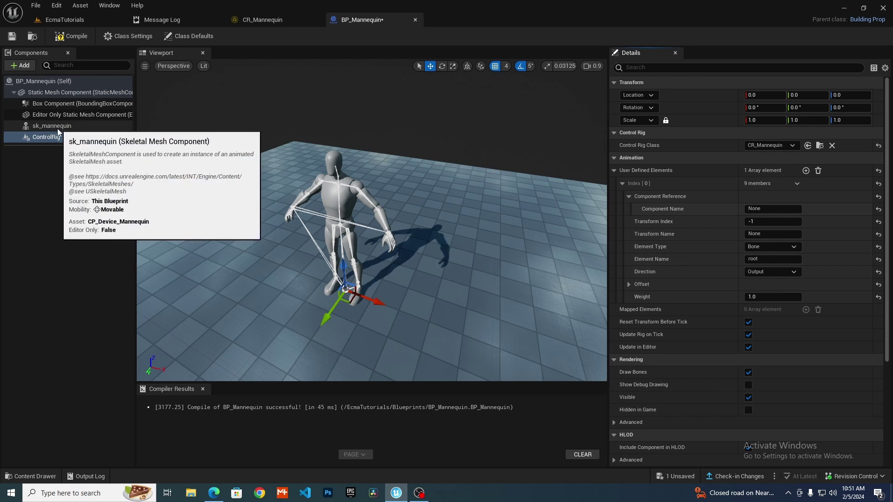
click(772, 209)
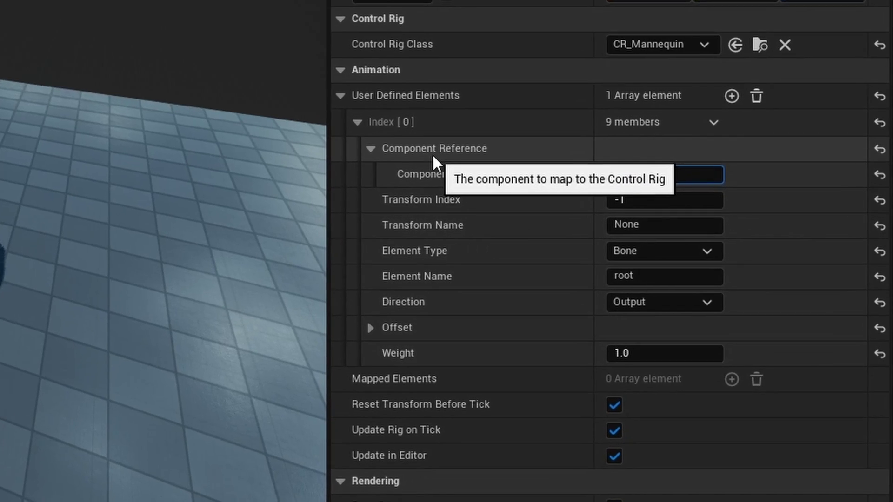
text(sk_mannequin)
key(Return)
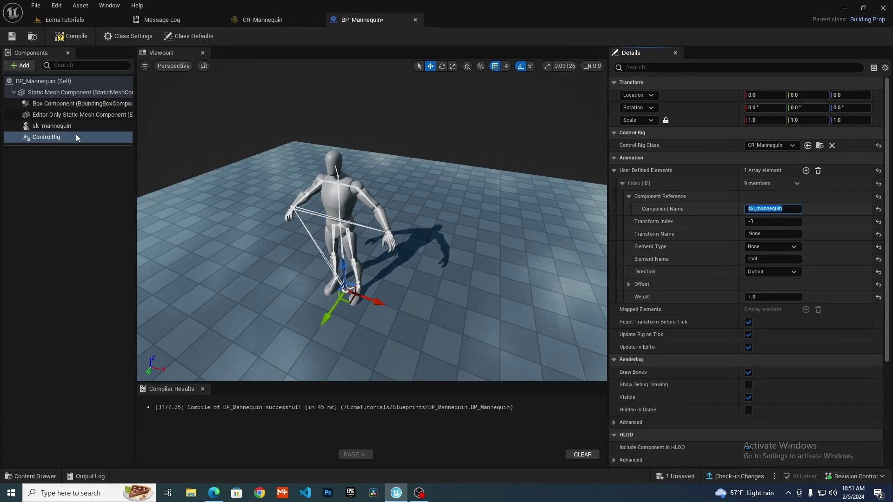
Try moving the ControlRig component in the BP_Mannequin viewport to test the root bone mapping
click(51, 138)
mouse_move(353, 292)
mouse_down()
mouse_move(378, 259)
mouse_move(363, 259)
mouse_move(348, 295)
mouse_move(290, 283)
mouse_move(298, 310)
mouse_move(349, 259)
mouse_move(332, 258)
mouse_move(430, 252)
mouse_move(343, 273)
mouse_move(405, 255)
mouse_move(367, 289)
mouse_up()
click(46, 137)
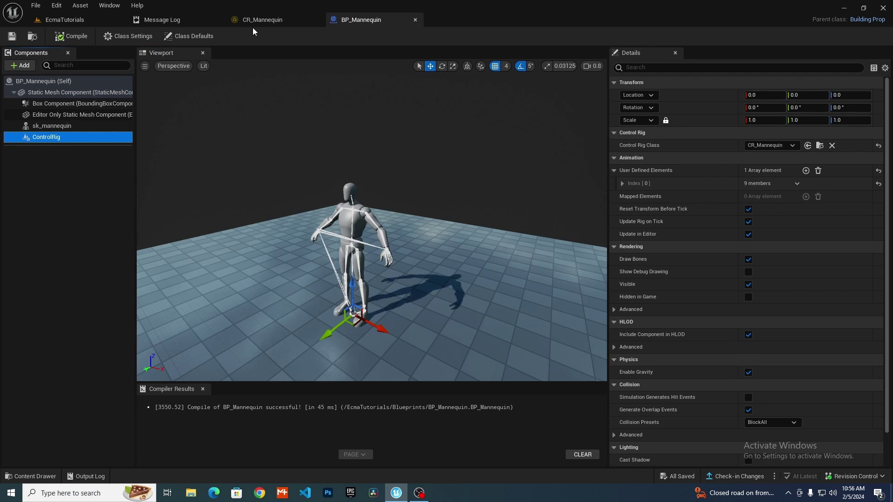
Add a second User Defined Elements entry to the ControlRig component and expand Index [1] and its Component Reference
click(250, 21)
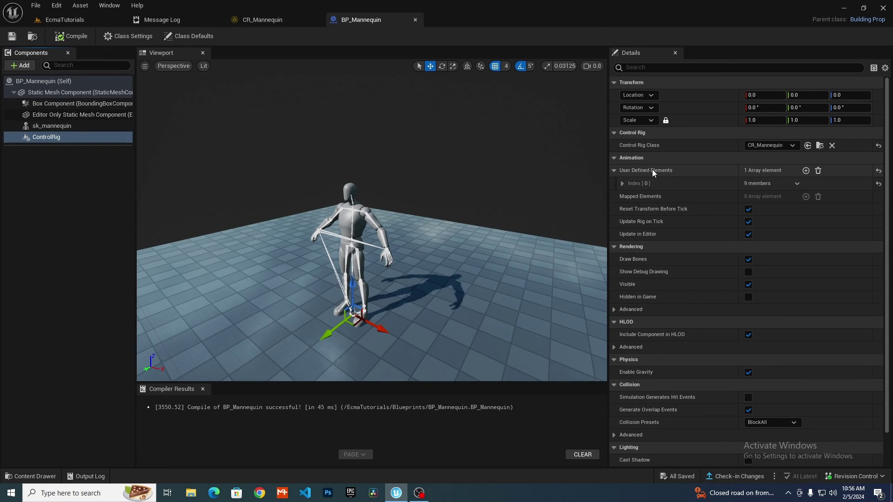
click(806, 171)
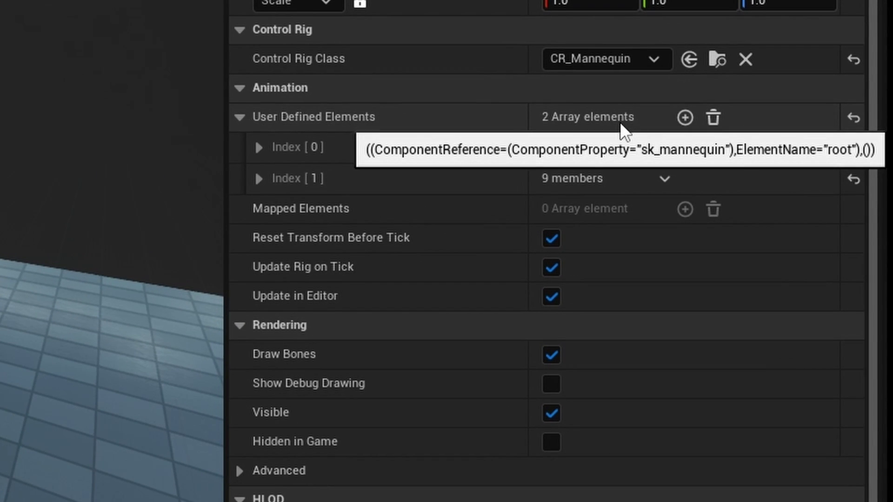
click(592, 195)
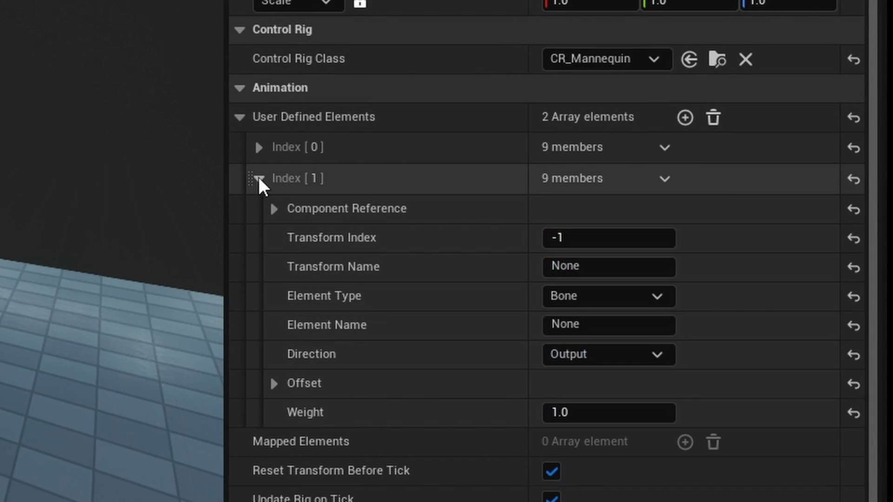
click(274, 209)
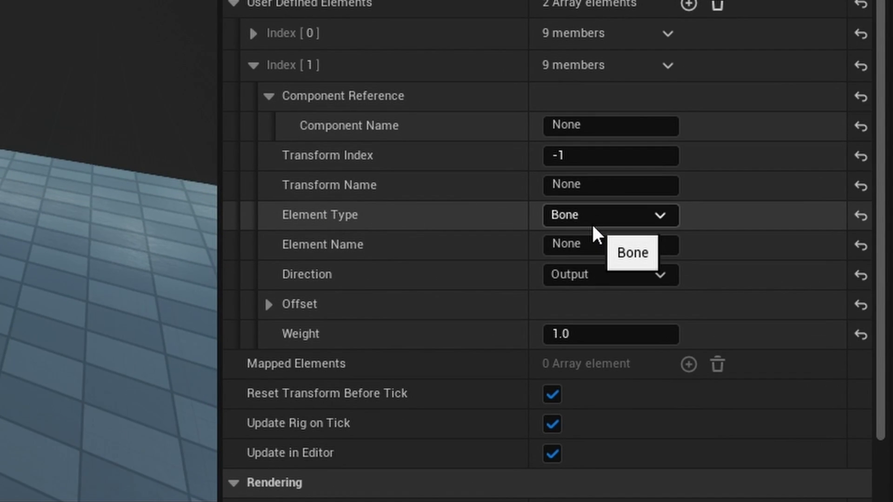
Set Index [1] to Element Type Control, Element Name root_ctrl and Direction Input
click(591, 222)
click(588, 299)
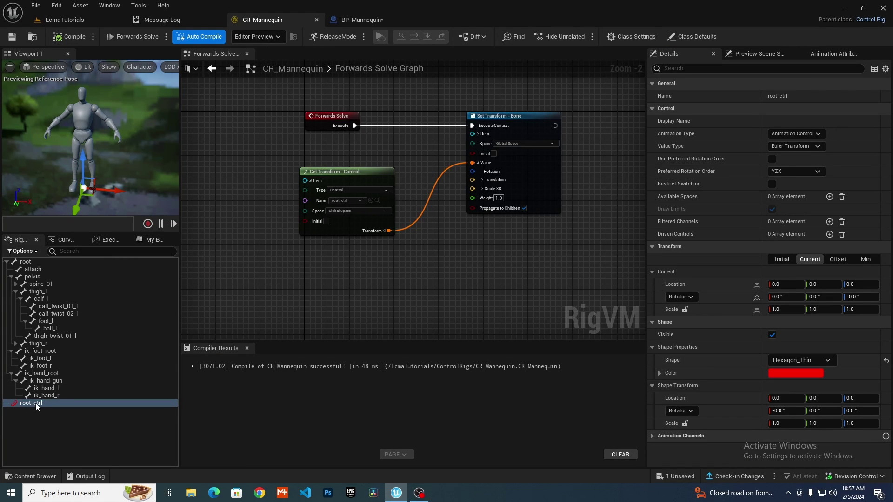
click(358, 22)
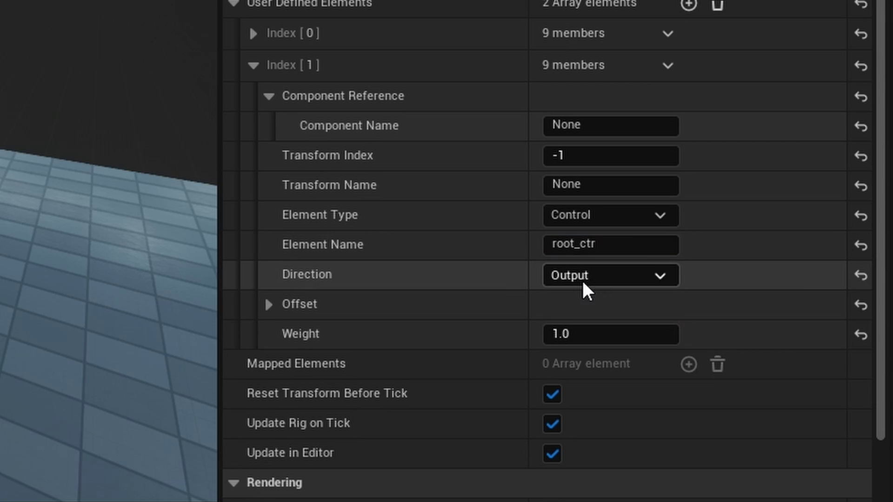
click(581, 279)
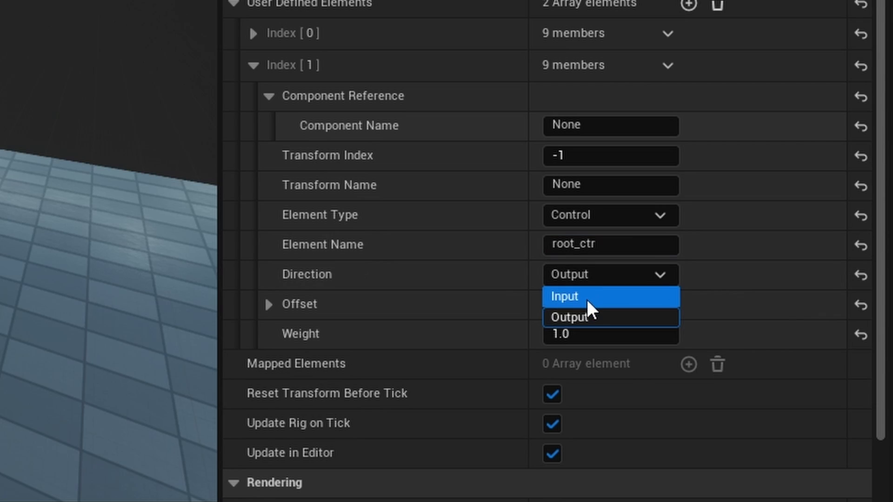
click(587, 297)
click(634, 245)
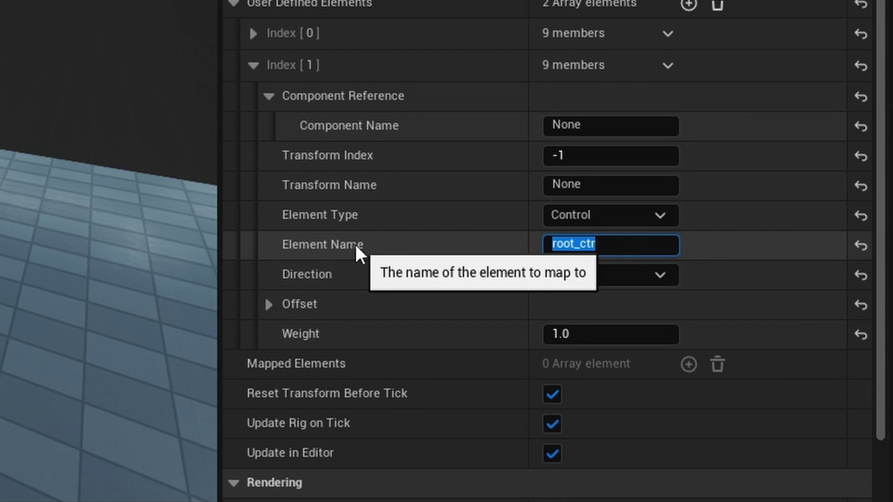
click(291, 251)
Try moving the ControlRig component in the BP_Mannequin viewport and check the Forwards Solve graph of CR_Mannequin
drag(374, 321, 315, 341)
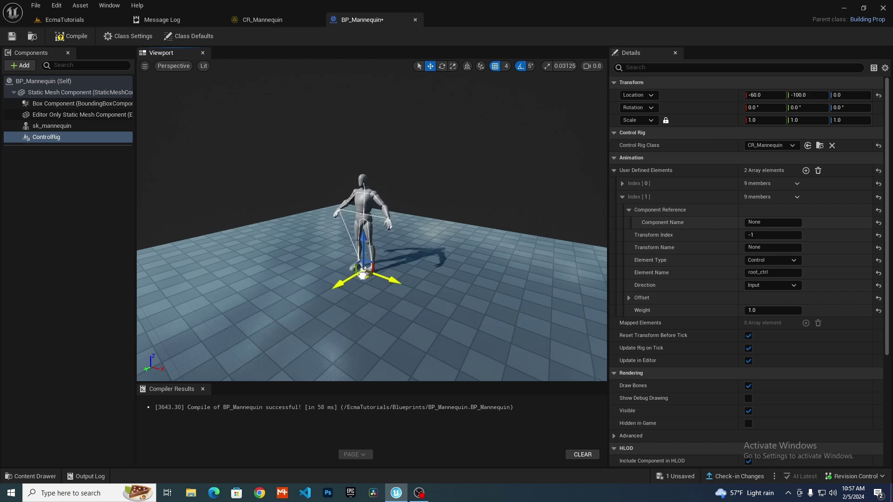
click(254, 20)
right_drag(461, 229, 398, 274)
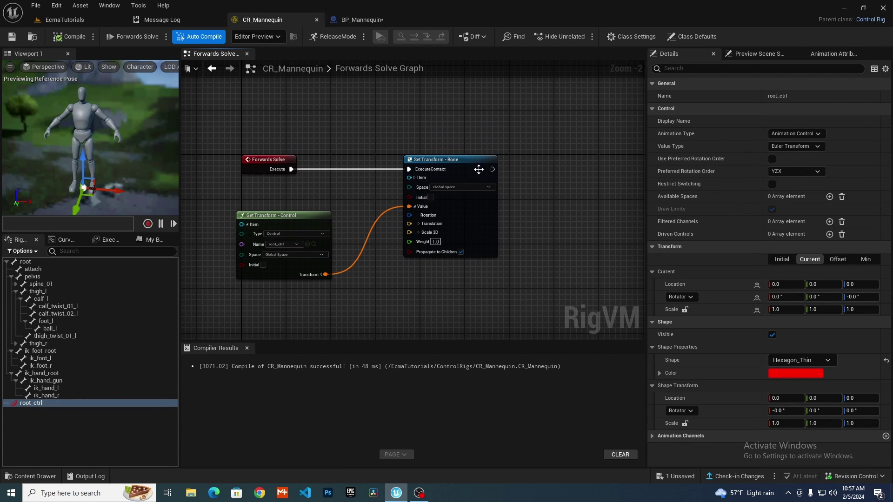
click(362, 19)
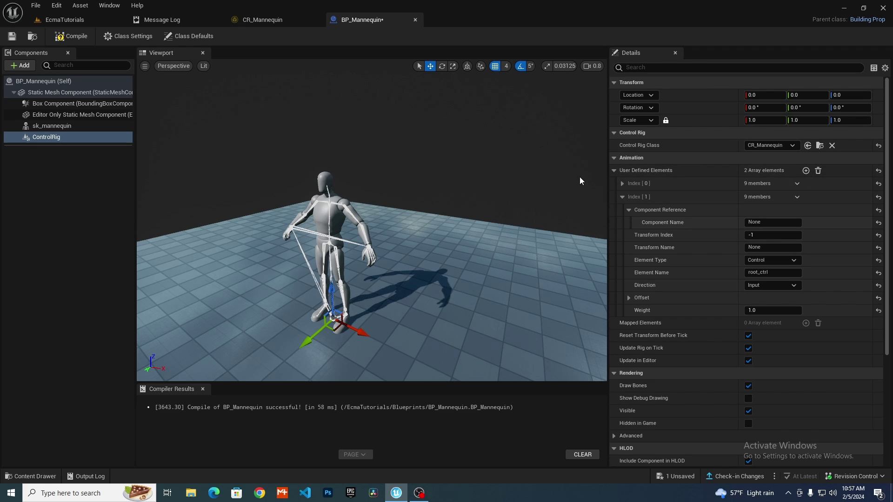
Compile and save the BP_Mannequin Blueprint
click(70, 39)
click(22, 37)
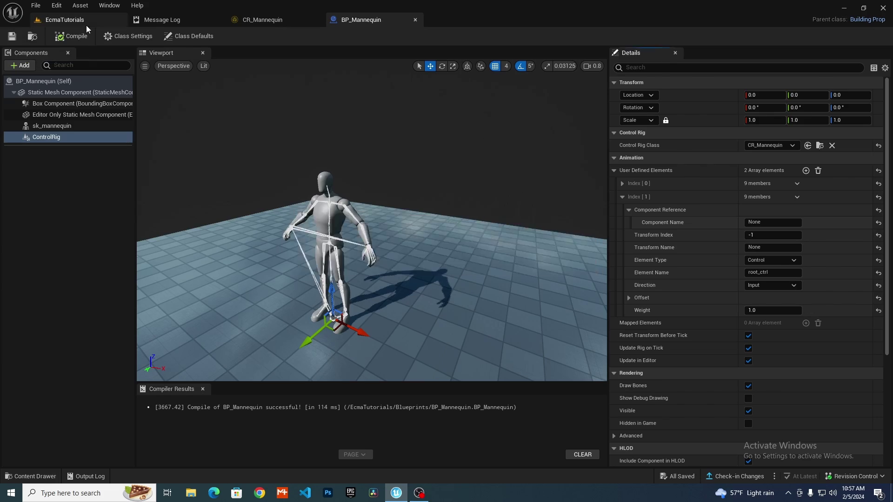
Place BP_Mannequin on the ground of the EcmaTutorials level near the player spawn pads
click(64, 20)
drag(183, 363, 330, 318)
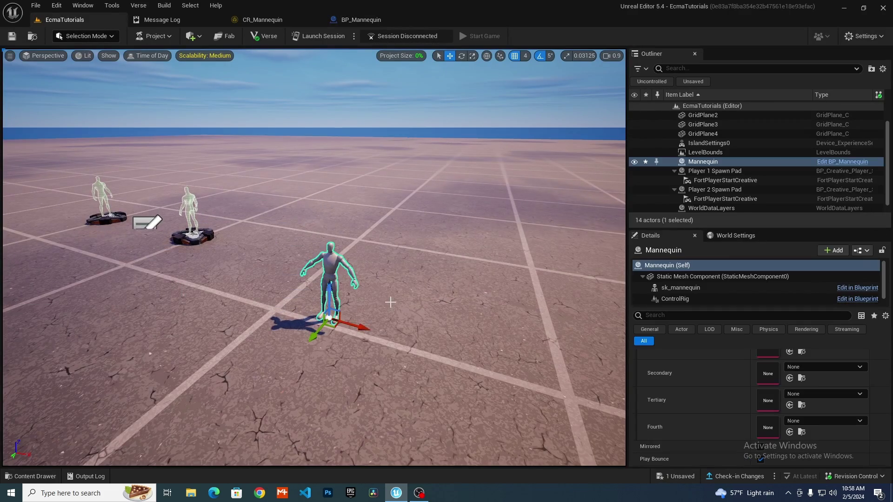
key(w)
right_drag(361, 343, 377, 343)
drag(321, 387, 279, 361)
key(s)
right_drag(279, 361, 291, 375)
Place a Sphere shape in the level beside the mannequin
click(190, 36)
mouse_move(214, 80)
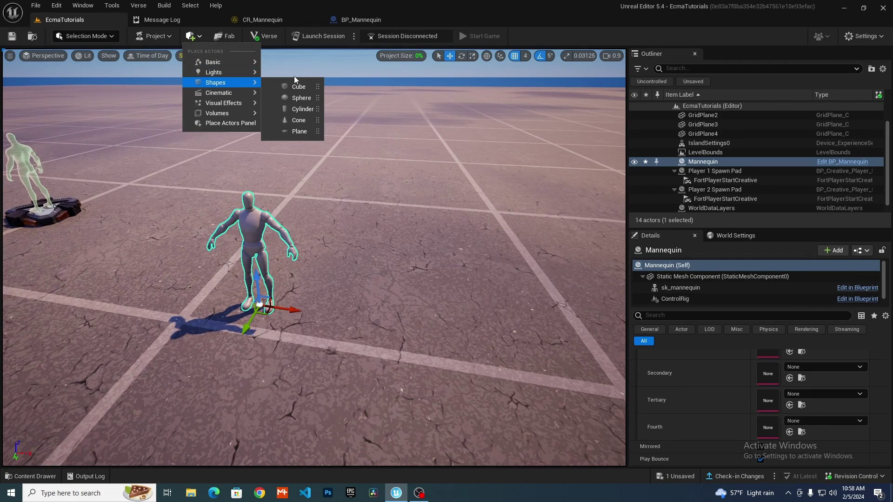
drag(298, 96, 416, 240)
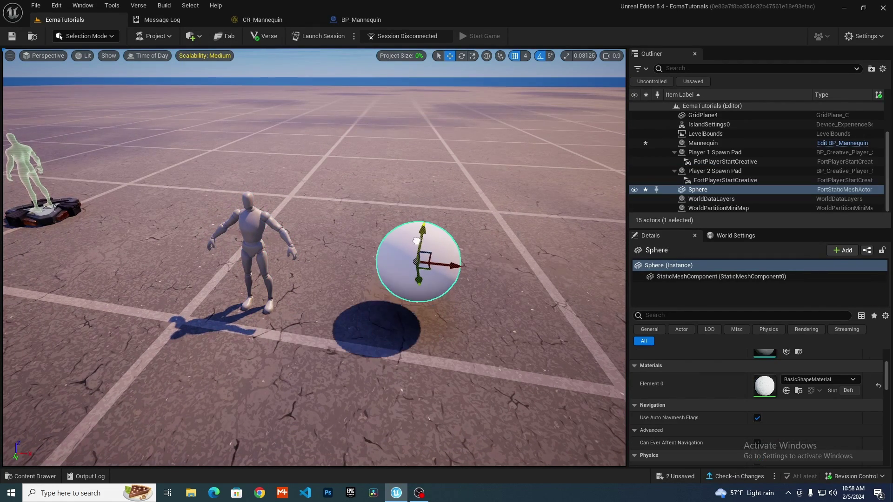
Select the placed Mannequin actor in the level and its ControlRig component
click(254, 225)
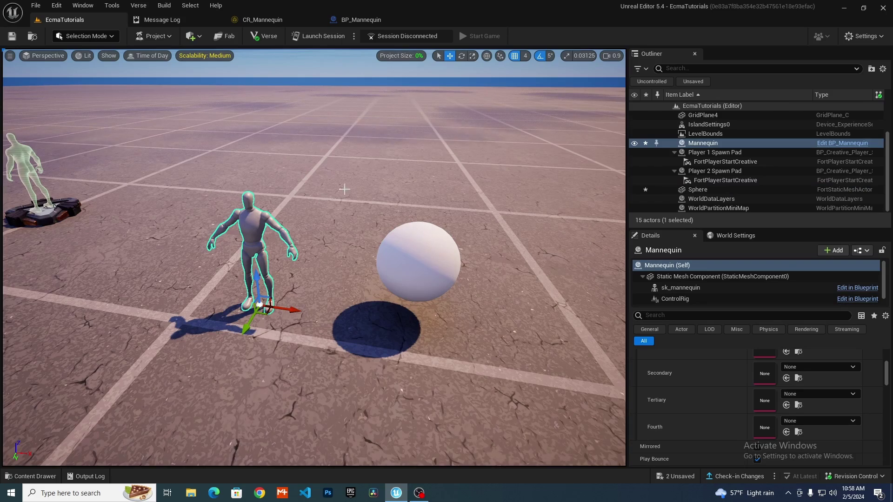
key(w)
mouse_move(345, 188)
right_down()
mouse_move(337, 158)
mouse_move(344, 189)
right_up()
key(s)
key(w)
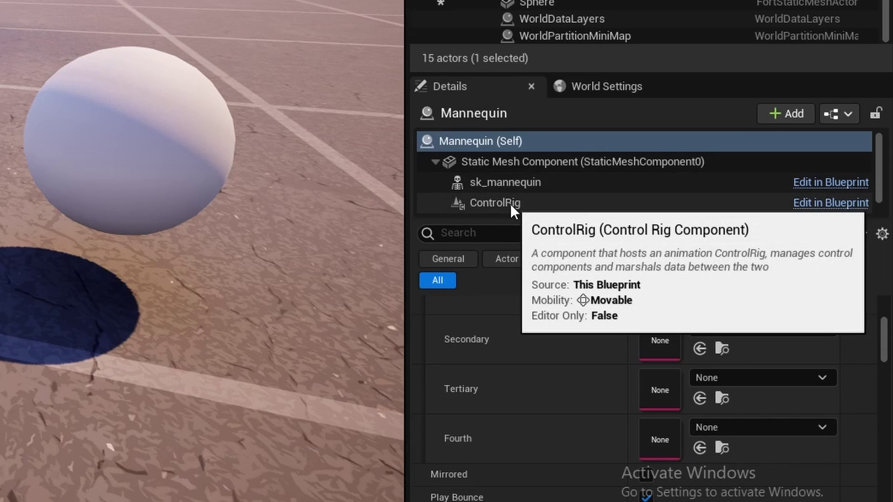
click(509, 203)
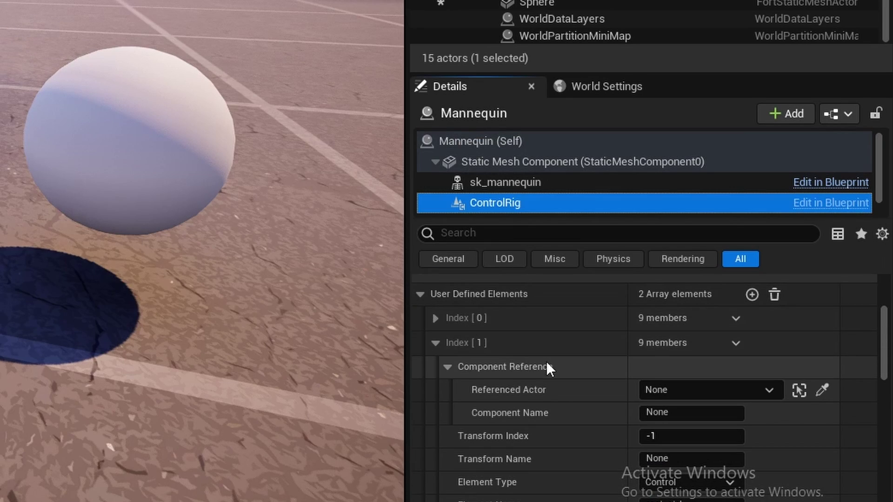
Examine the Component Reference and element settings of User Defined Elements Index [1] on the placed Mannequin's ControlRig
scroll(551, 365, down, 5)
scroll(540, 386, up, 5)
scroll(526, 395, down, 2)
scroll(534, 393, up, 2)
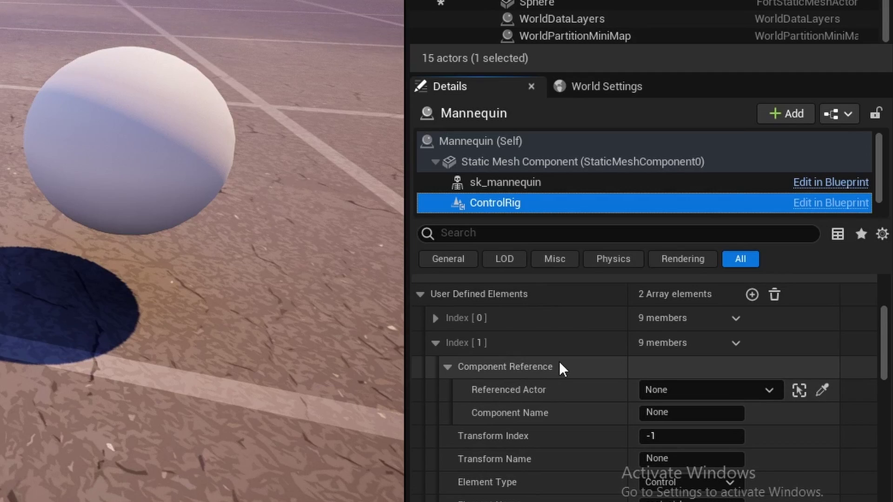
scroll(560, 363, down, 2)
scroll(514, 405, up, 1)
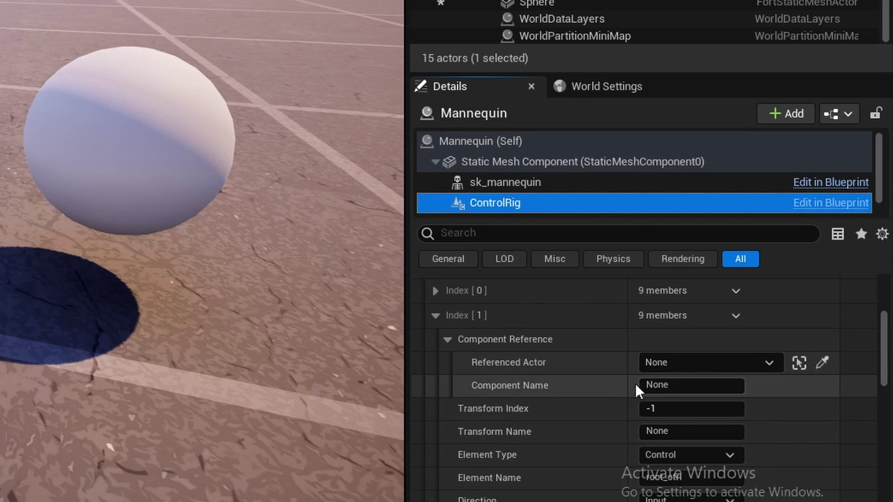
scroll(688, 405, down, 1)
scroll(670, 449, down, 1)
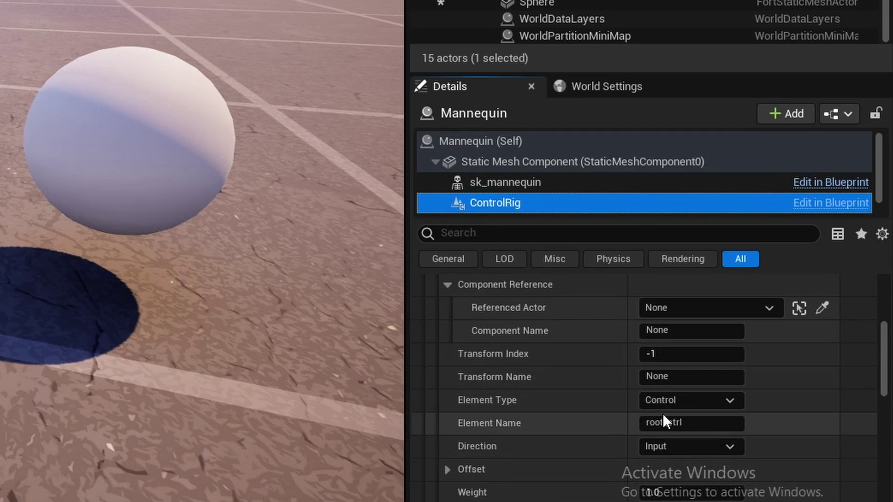
scroll(670, 421, up, 2)
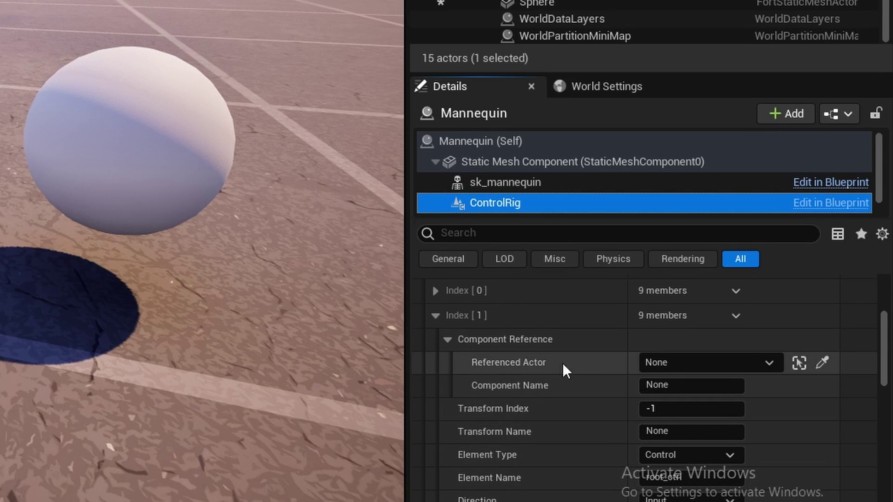
Pick the Sphere in the level as the Referenced Actor of Index [1] in the Mannequin's ControlRig component
click(822, 359)
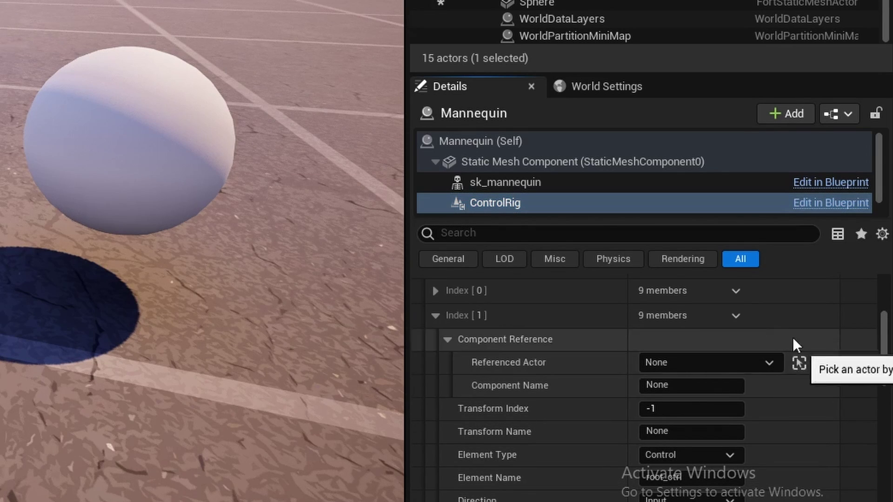
click(143, 119)
right_drag(149, 175, 91, 45)
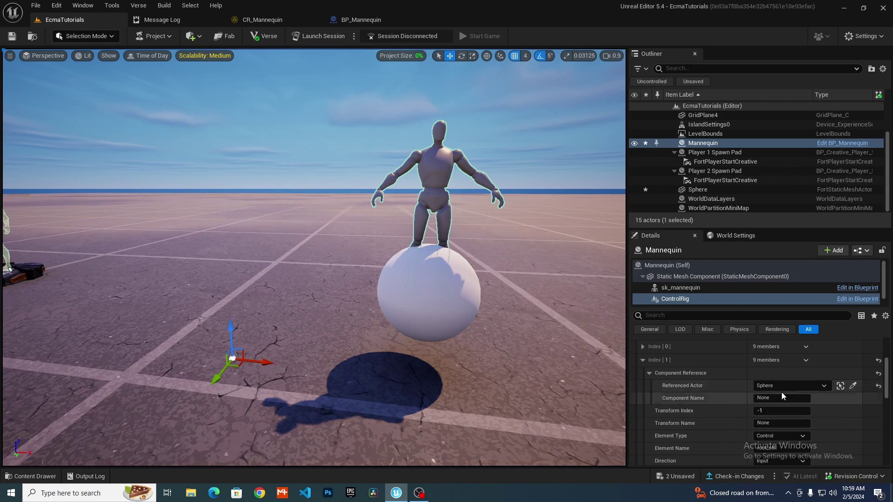
scroll(754, 400, down, 2)
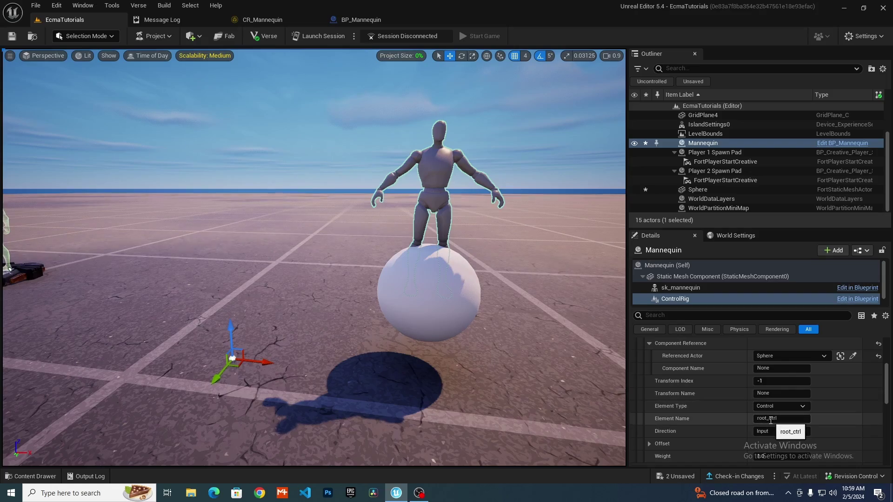
Move the Sphere around the level to test how the mannequin follows its position
click(471, 312)
right_drag(472, 313, 335, 281)
drag(409, 251, 358, 287)
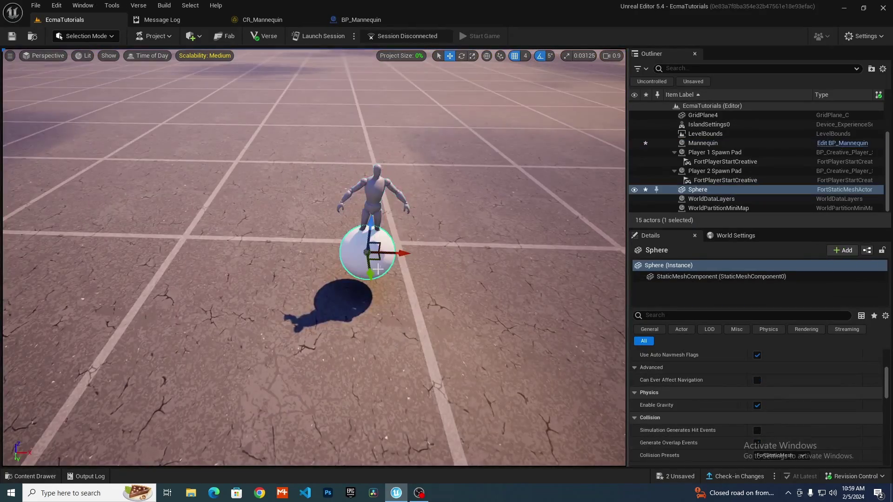
drag(379, 262, 265, 368)
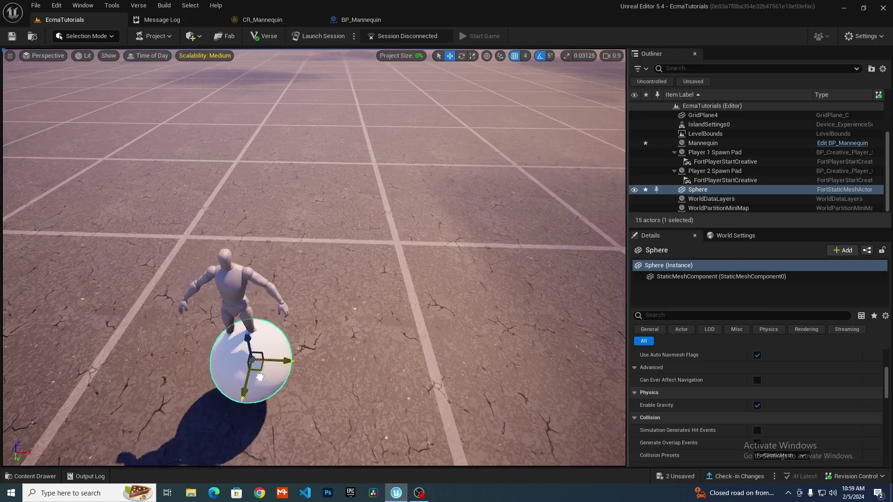
right_drag(265, 367, 251, 298)
right_drag(375, 323, 374, 322)
key(s)
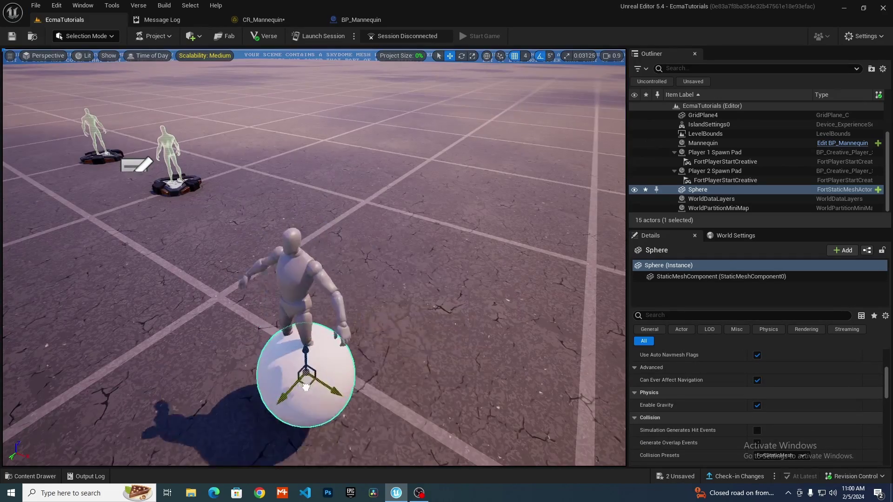
drag(309, 365, 287, 344)
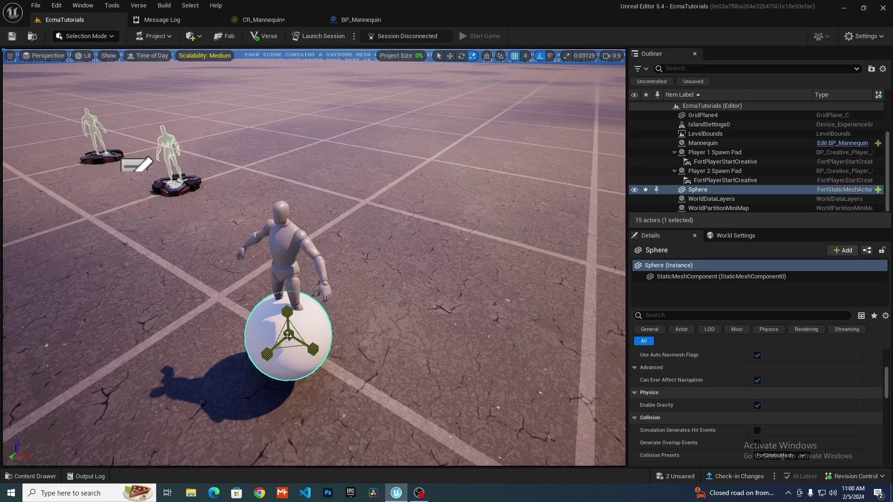
Scale the Sphere up uniformly in the level to test how its scale drives the mannequin
drag(287, 336, 278, 286)
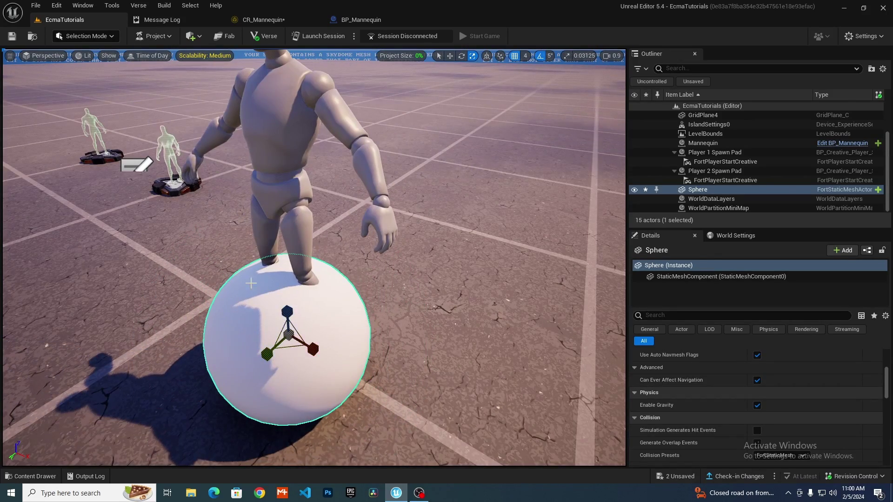
key(s)
right_drag(357, 306, 400, 258)
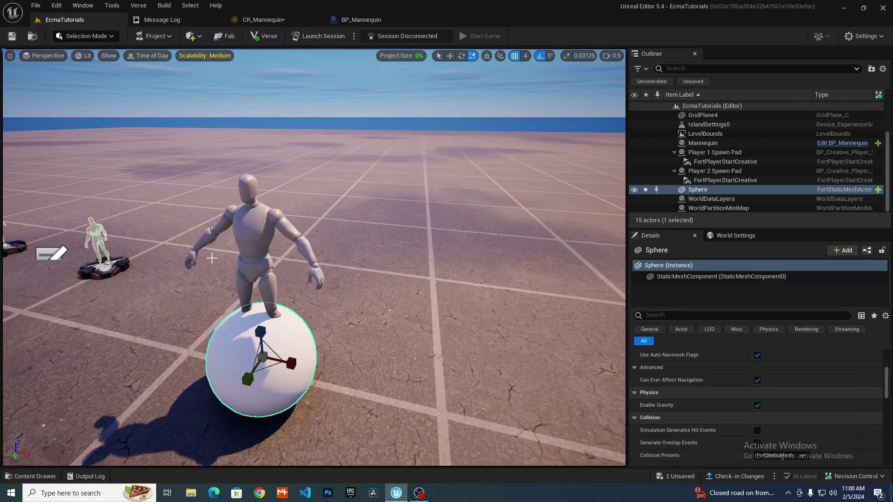
drag(256, 361, 263, 336)
Rotate the Sphere to test how it turns the mannequin, and undo the last rotation
key(e)
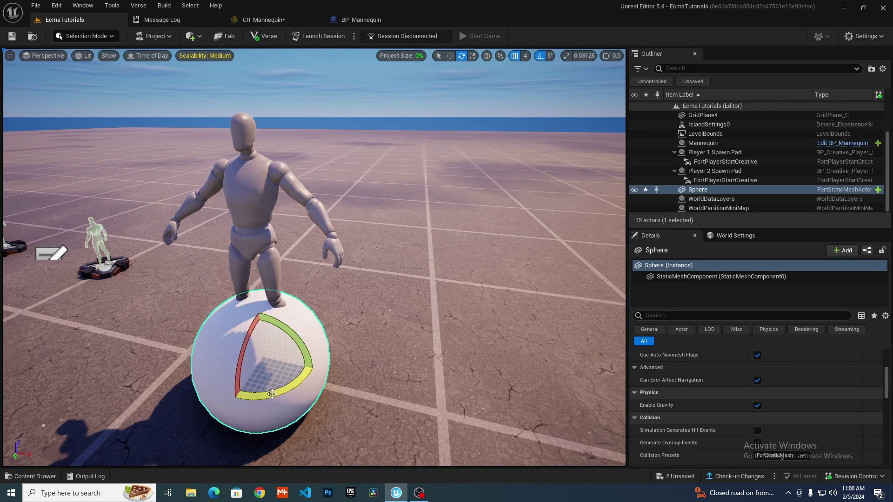
drag(279, 386, 312, 371)
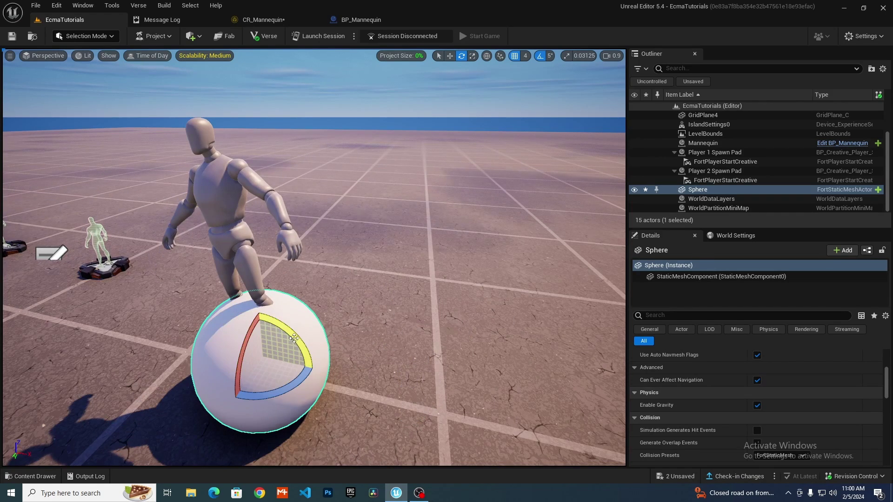
key(ctrl+z)
key(w)
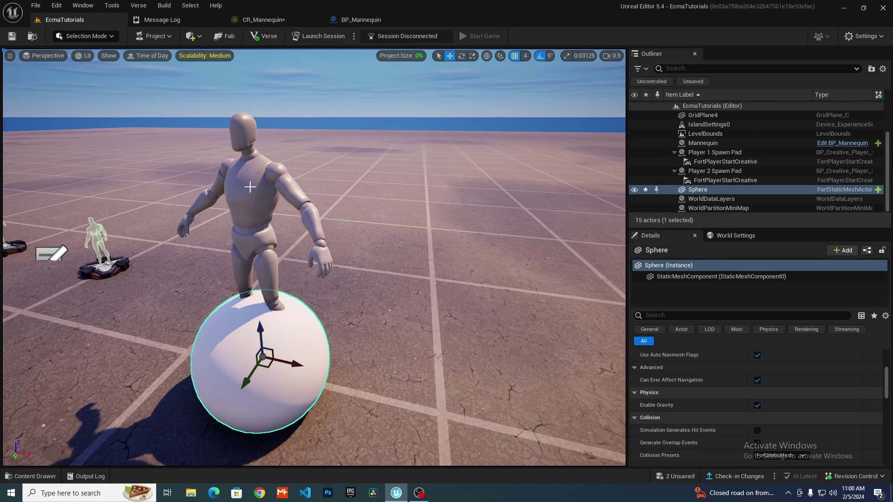
In CR_Mannequin's Forwards Solve graph, replace the full transform link with separate Rotation and Translation links from root_ctrl to Set Transform - Bone
click(263, 19)
right_drag(406, 239, 380, 170)
scroll(393, 197, up, 1)
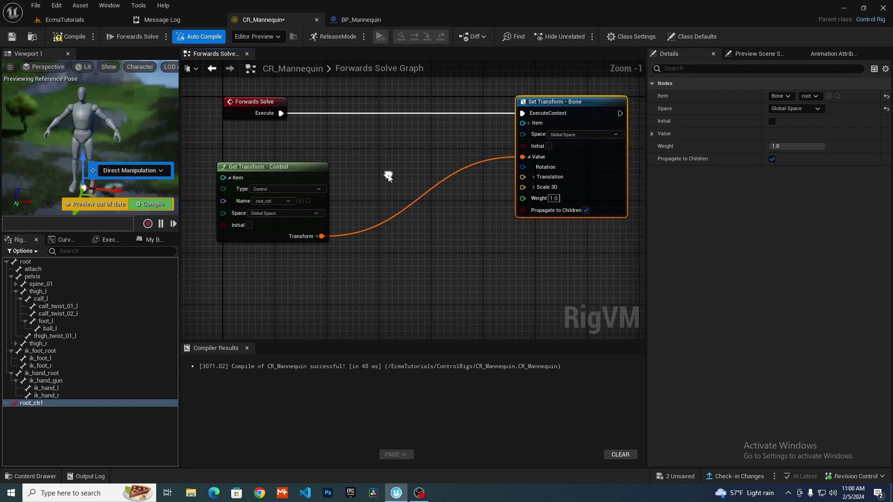
right_drag(372, 242, 343, 265)
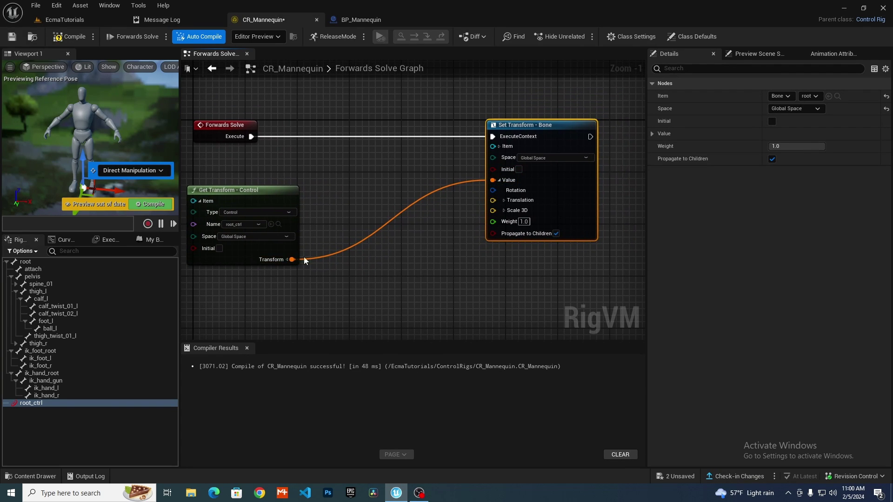
click(287, 260)
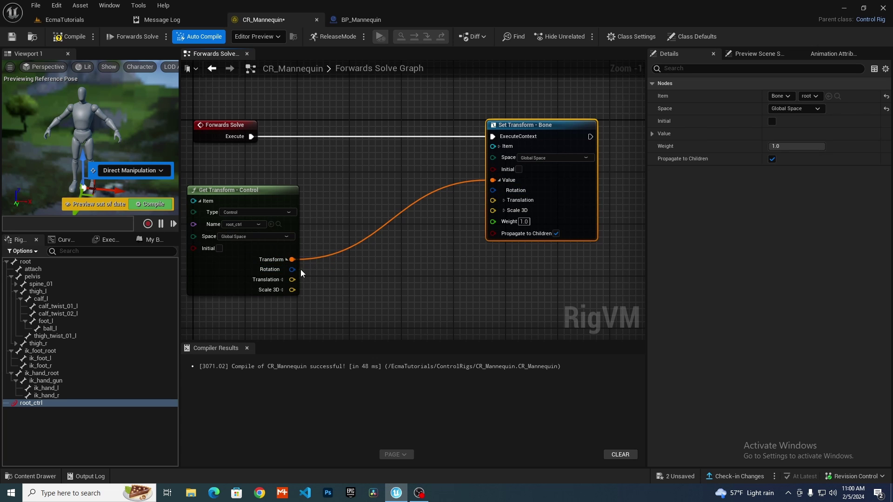
drag(292, 269, 496, 203)
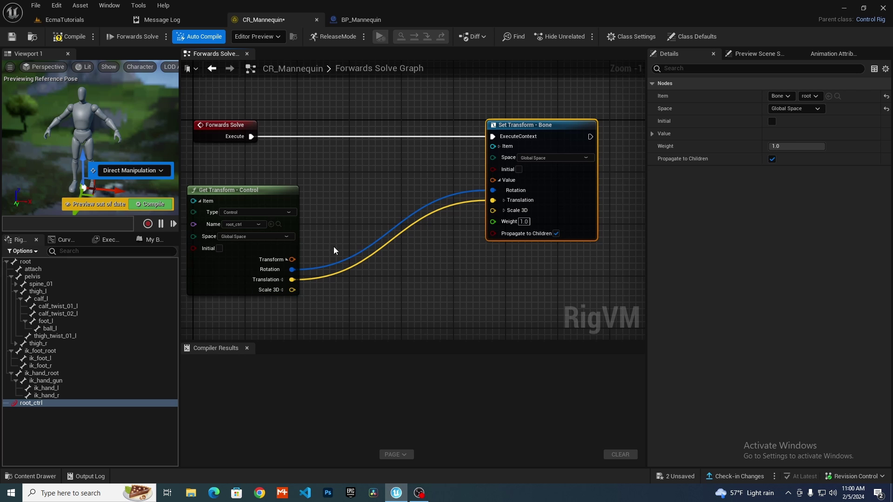
Recompile BP_Mannequin and manipulate the Sphere in the level to test the rotation and translation links without scale
click(83, 20)
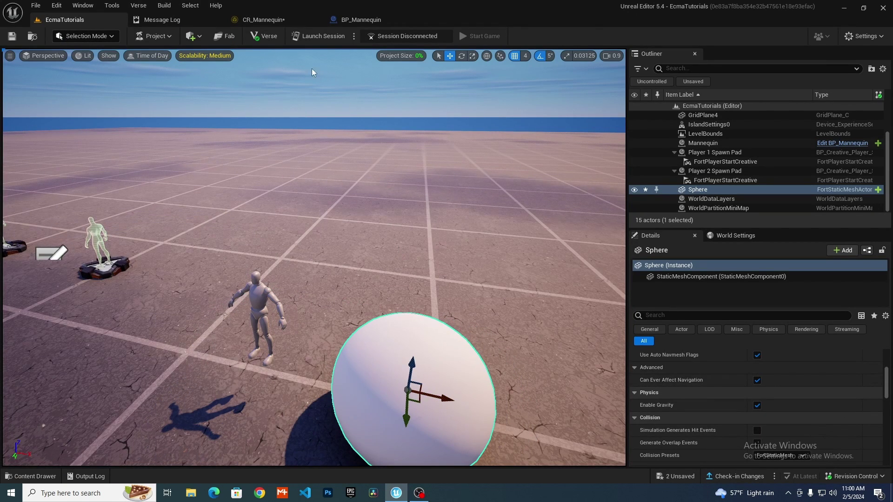
click(361, 20)
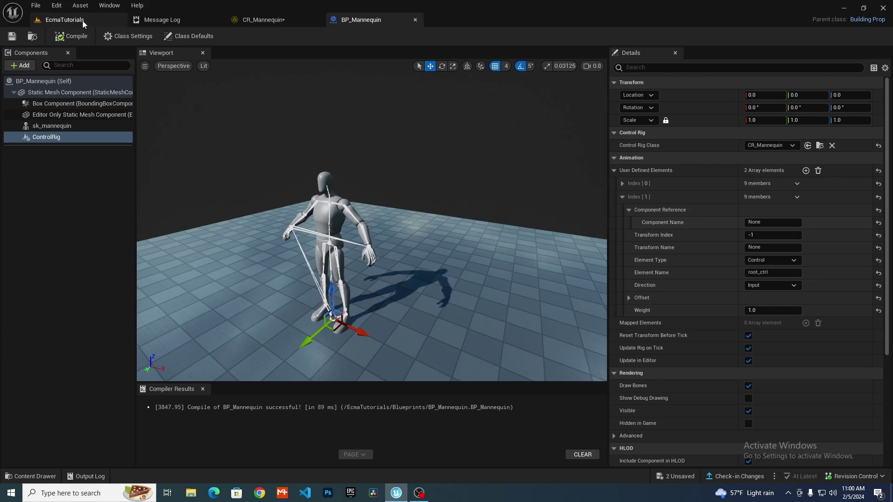
click(77, 19)
scroll(317, 186, down, 5)
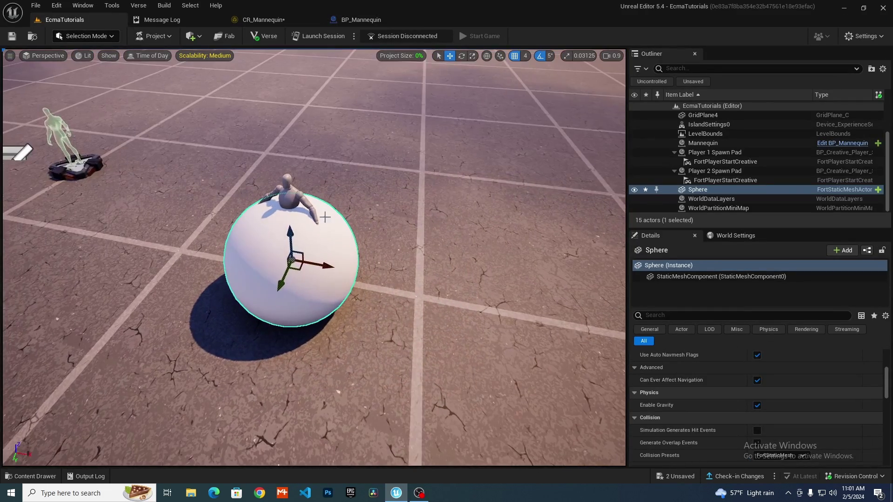
drag(294, 264, 345, 254)
key(e)
click(261, 19)
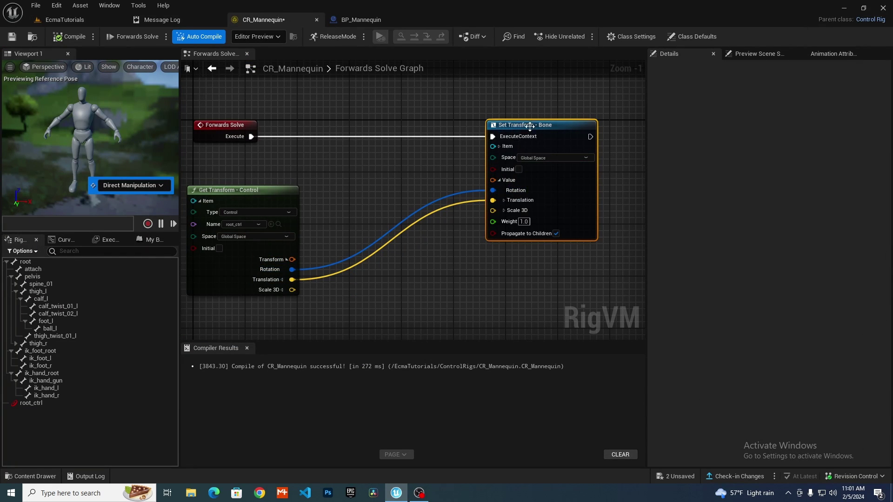
click(70, 19)
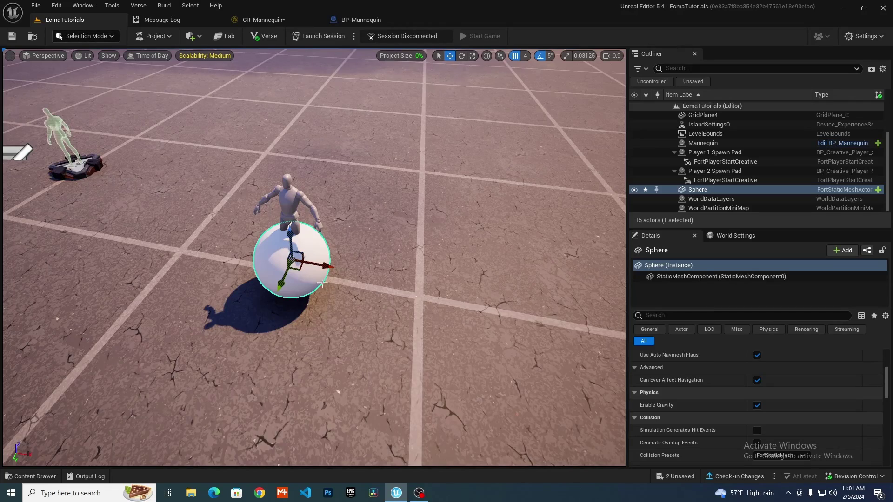
drag(322, 264, 347, 257)
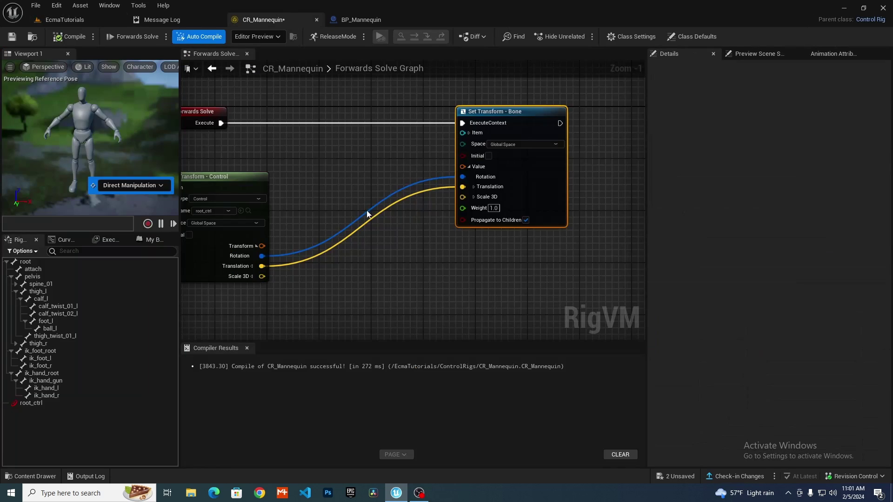
Insert a Spring Interpolate node between root_ctrl's Translation and the Translation input of Set Transform - Bone
right_drag(319, 281, 390, 279)
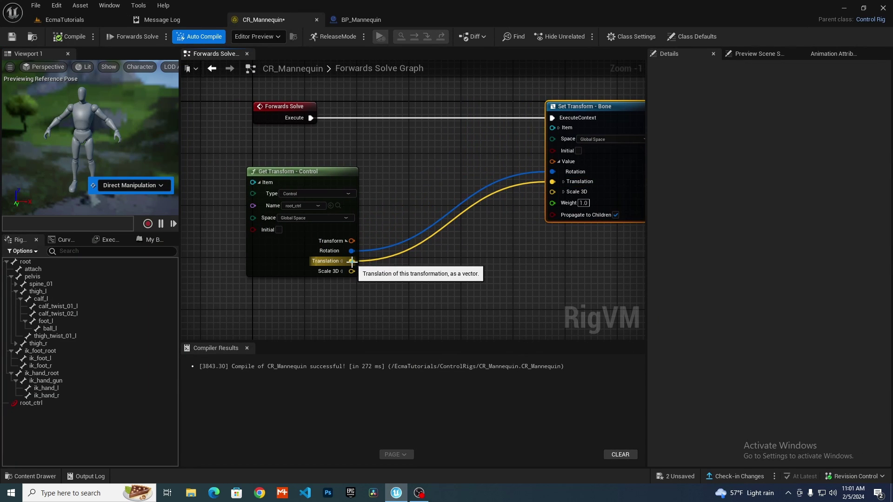
drag(351, 261, 423, 250)
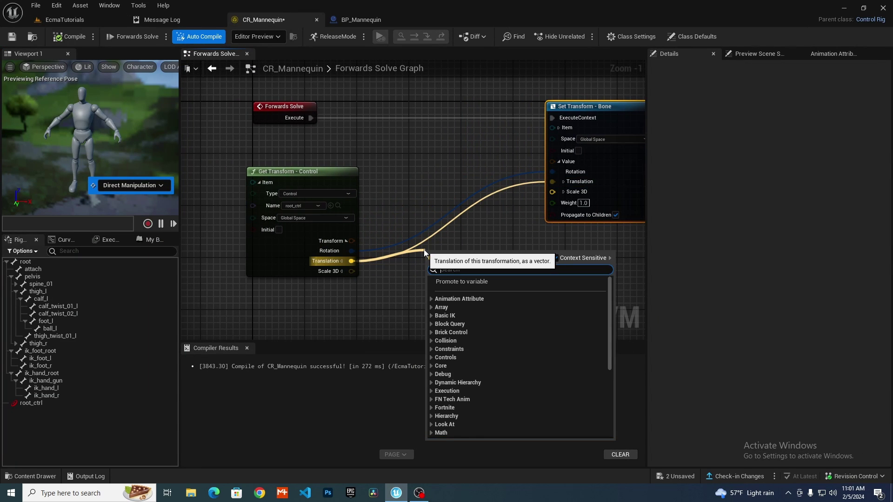
text(spring)
click(482, 380)
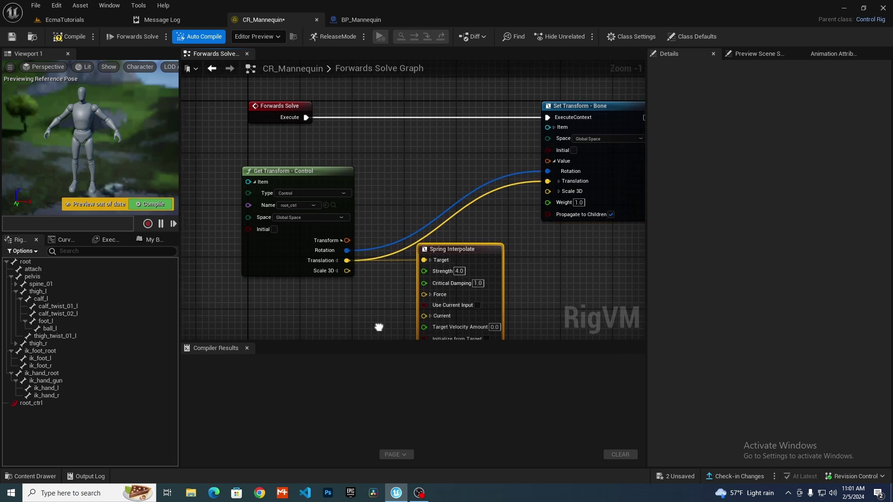
right_drag(470, 205, 452, 224)
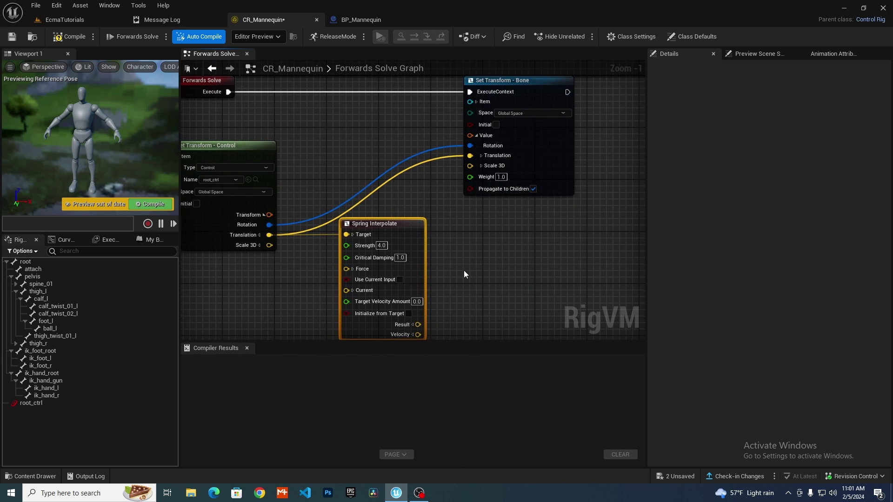
drag(395, 297, 447, 131)
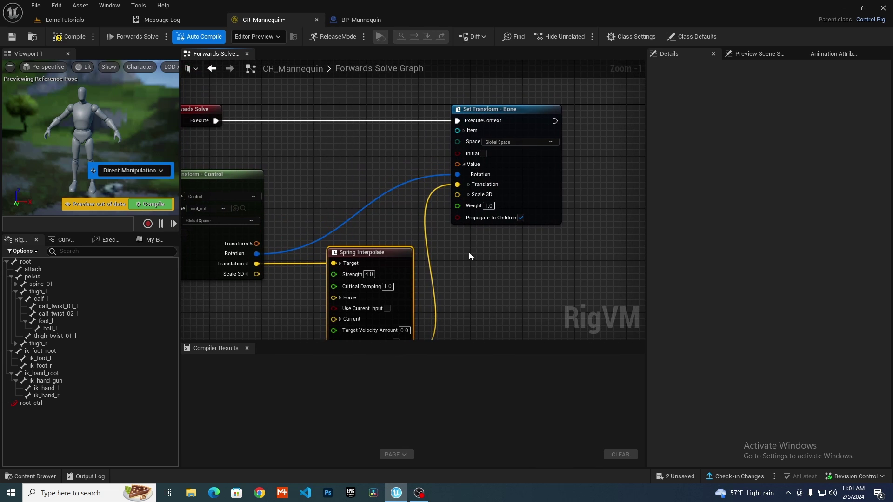
Move root_ctrl in the rig preview and the Sphere in the level to test the spring interpolation
click(31, 403)
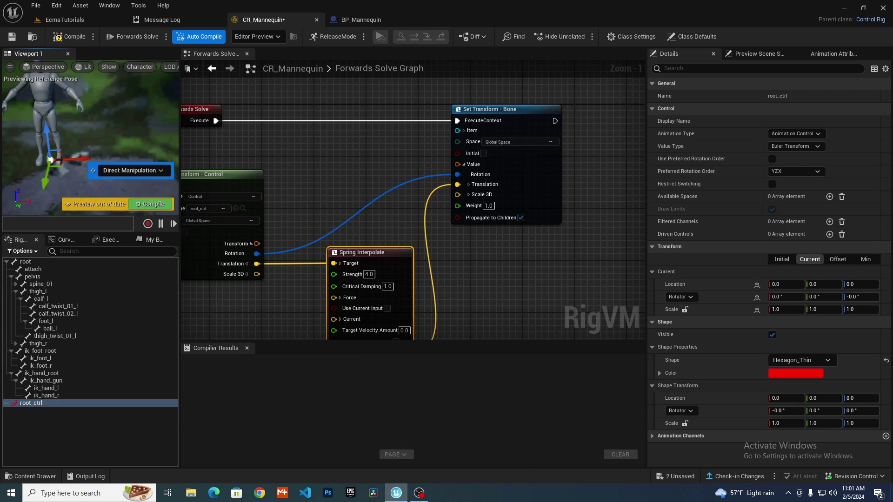
drag(88, 158, 73, 146)
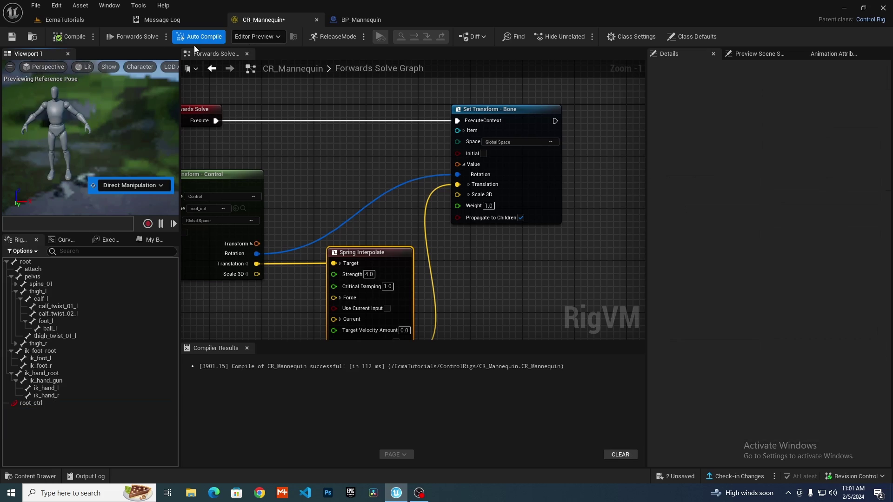
click(65, 19)
drag(364, 250, 306, 266)
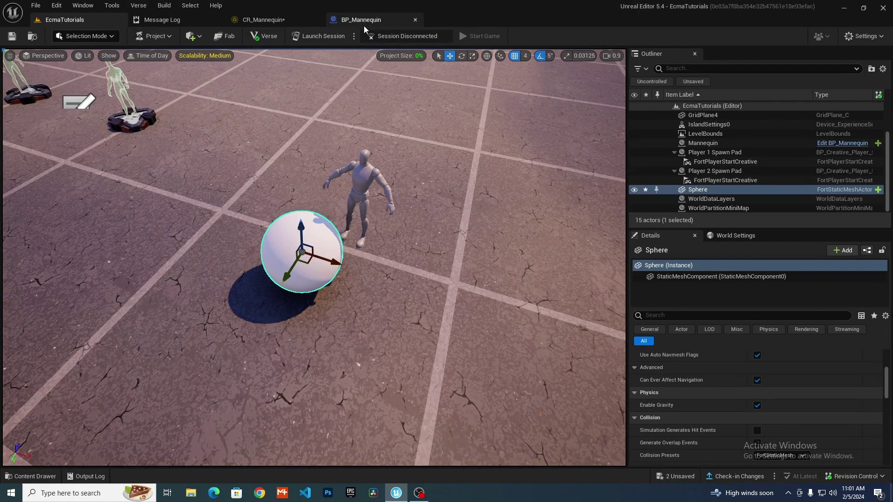
Compile BP_Mannequin and move the Sphere in the level to test the mannequin's spring motion again
click(363, 22)
click(72, 37)
click(83, 21)
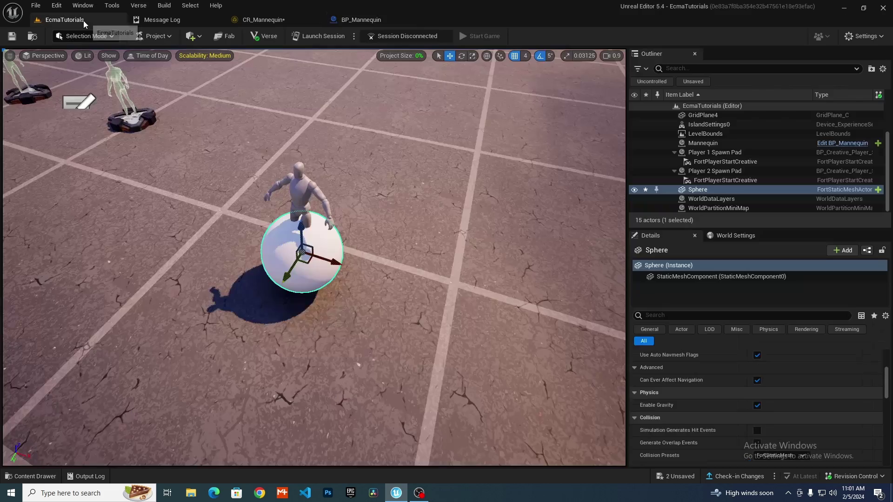
right_drag(294, 365, 340, 261)
drag(296, 367, 292, 248)
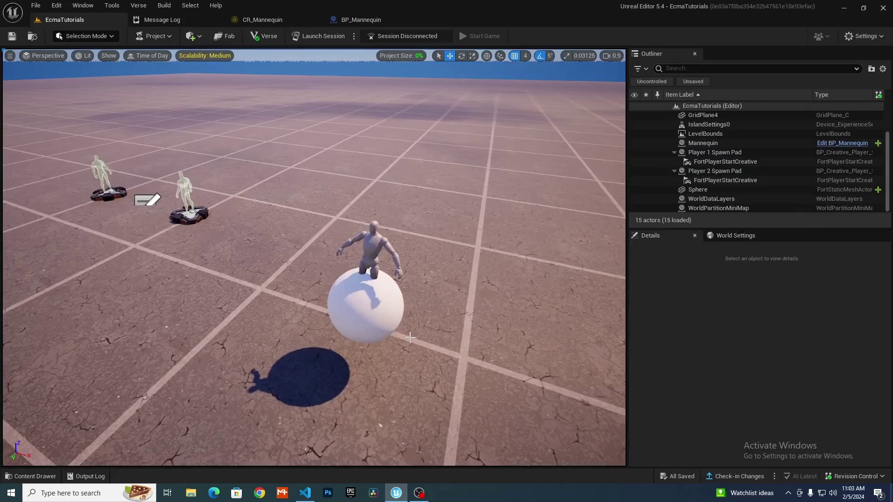
Move the Sphere in the level to location 988, 464, 152
click(369, 309)
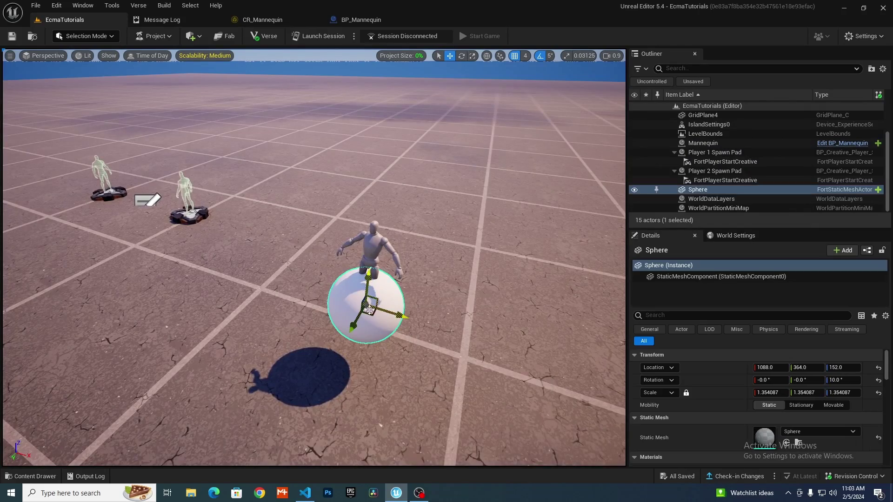
drag(372, 317, 291, 330)
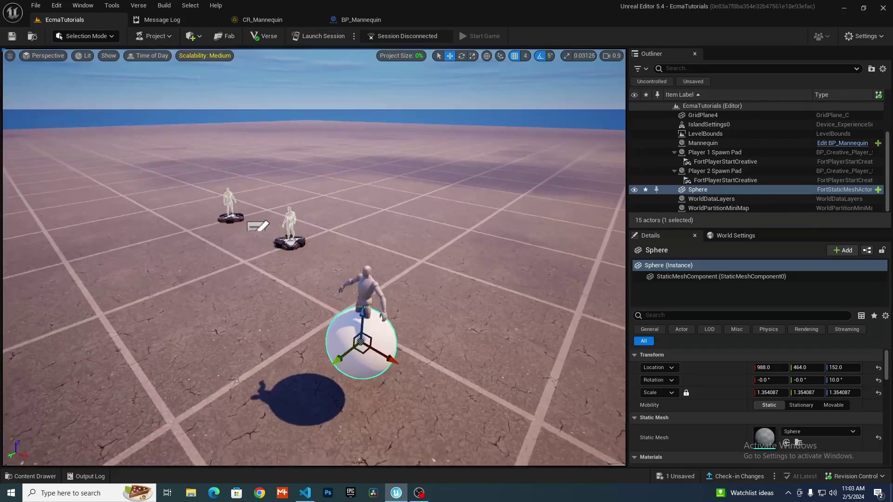
key(w)
right_drag(343, 333, 343, 305)
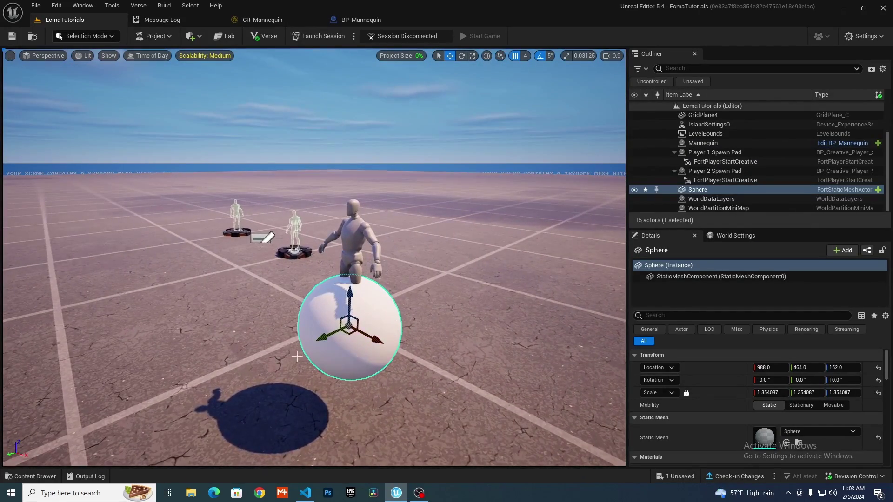
right_drag(297, 357, 297, 340)
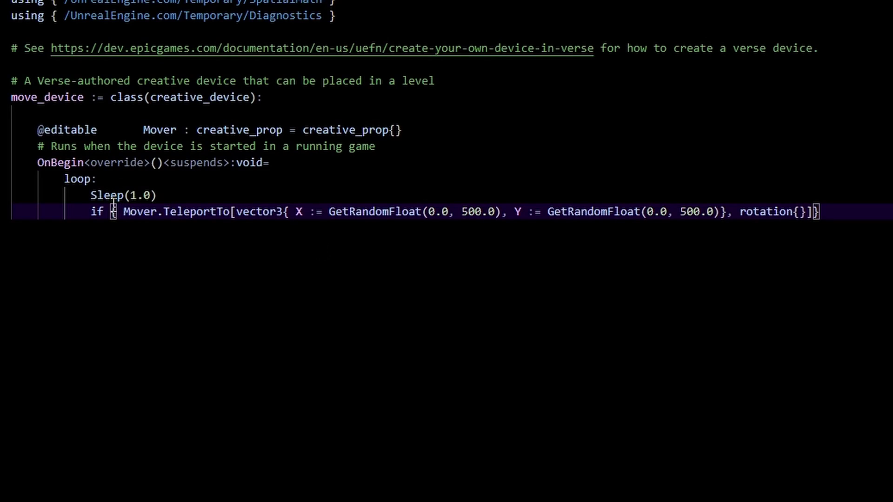
Review the move_device Verse code's loop that teleports the Mover prop to random X and Y positions every second
mouse_move(89, 195)
mouse_down()
mouse_move(846, 240)
mouse_move(90, 195)
mouse_up()
click(536, 254)
click(160, 260)
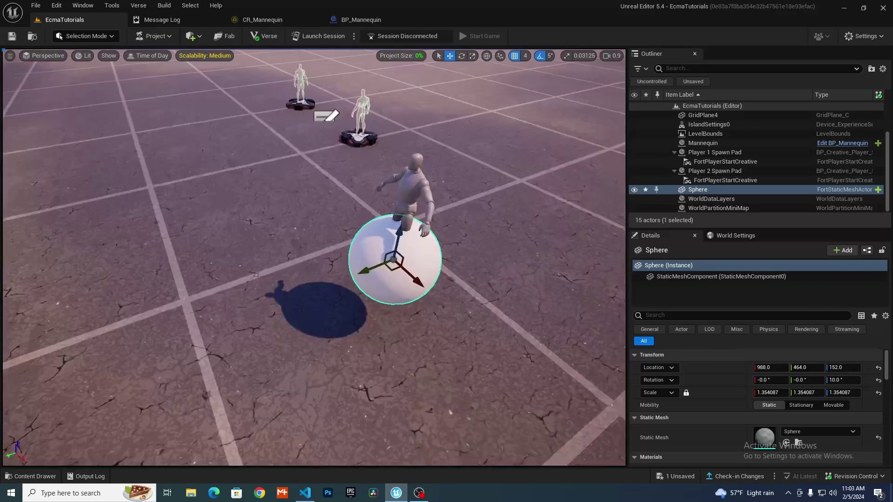
Place the move device Verse device in the level beside the Sphere
click(30, 476)
drag(182, 391, 227, 302)
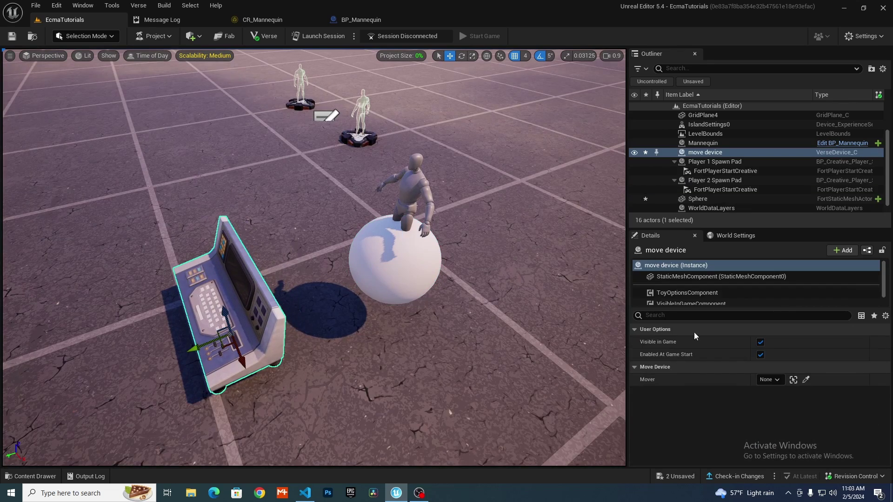
Create a Building Prop blueprint named BP_Mover in the Blueprints folder and add a Sphere component to it
click(807, 381)
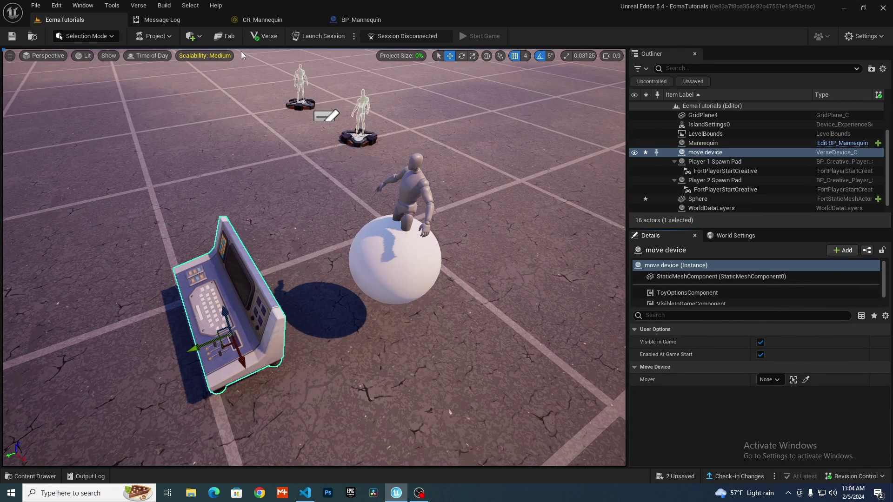
click(190, 36)
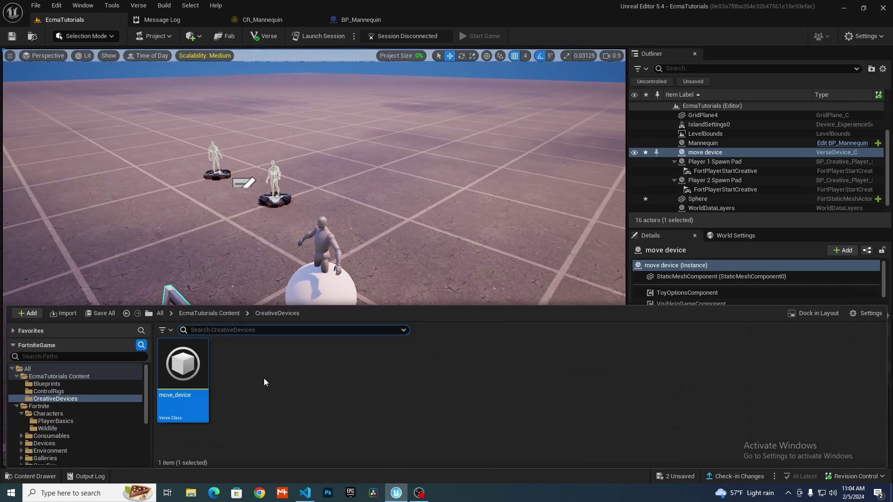
click(76, 384)
right_click(286, 383)
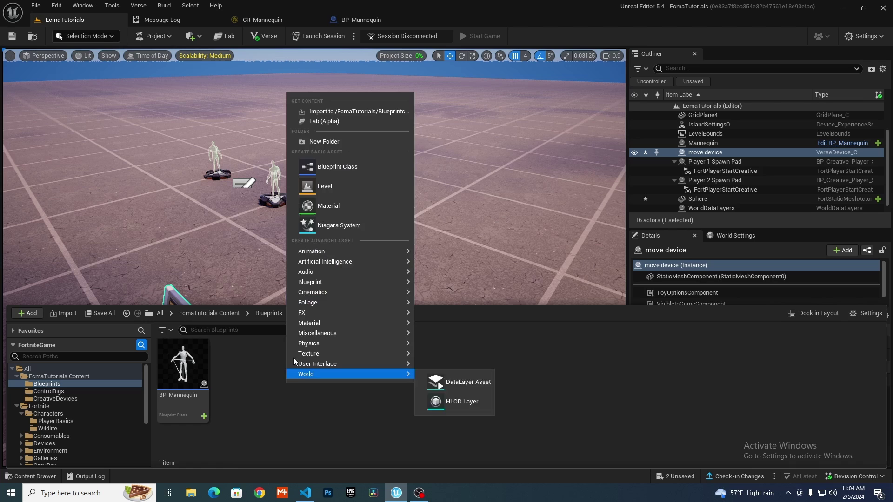
click(326, 174)
text(BP_Mover)
key(Return)
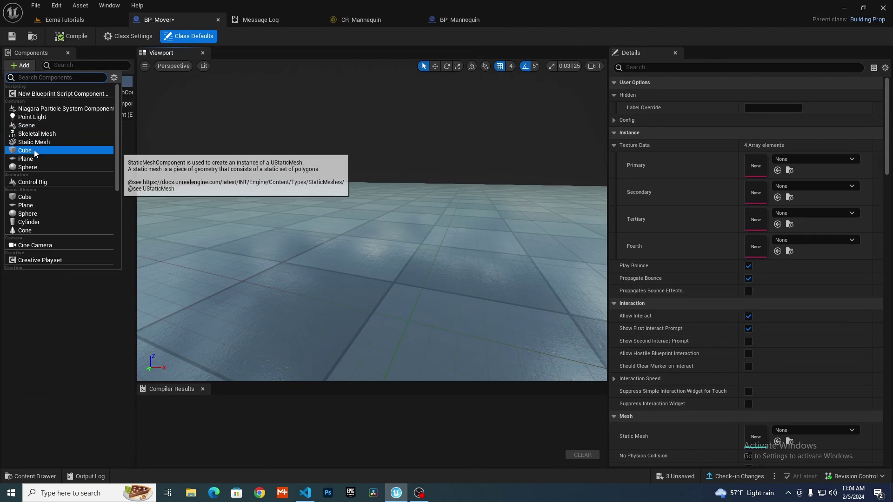
click(27, 167)
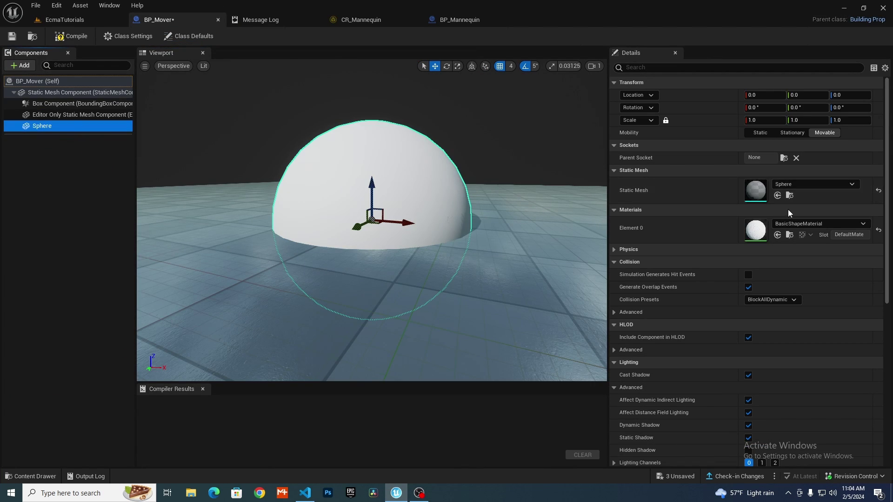
Delete the Sphere from the level and place BP_Mover beside the mannequin at about 1036, 440, 116
click(65, 20)
click(299, 225)
key(Delete)
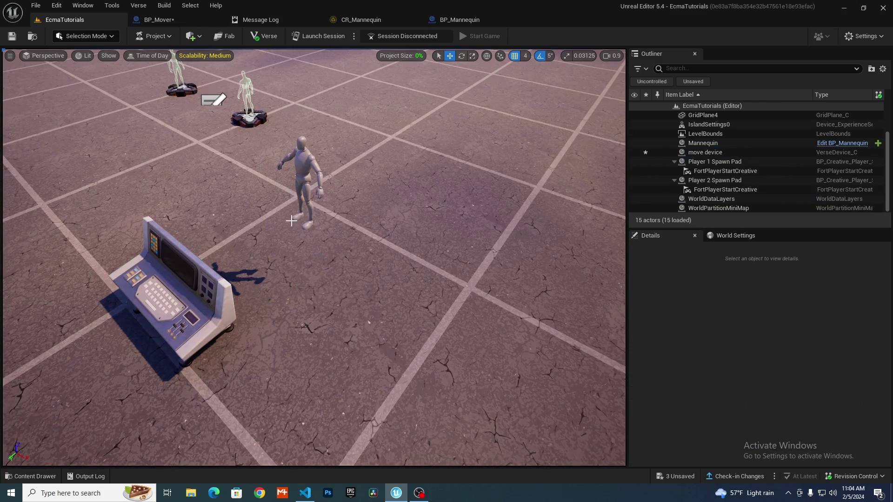
key(ctrl+space)
drag(239, 372, 327, 214)
key(f)
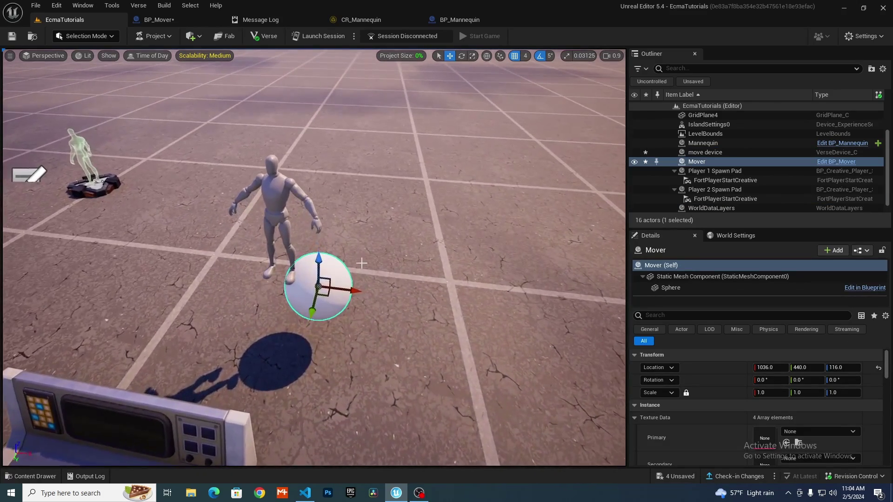
Set the Referenced Actor of the mannequin ControlRig's Index 1 mapping, the root_ctrl control, to Mover
click(279, 204)
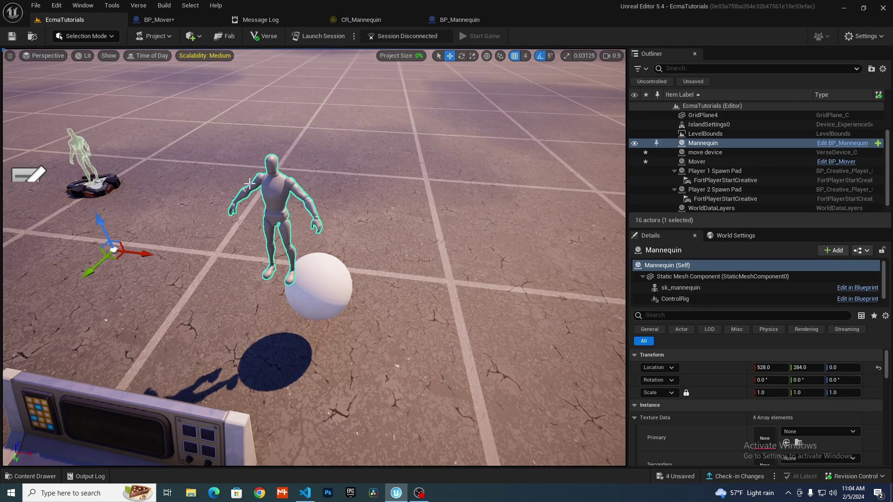
click(681, 298)
scroll(727, 403, down, 10)
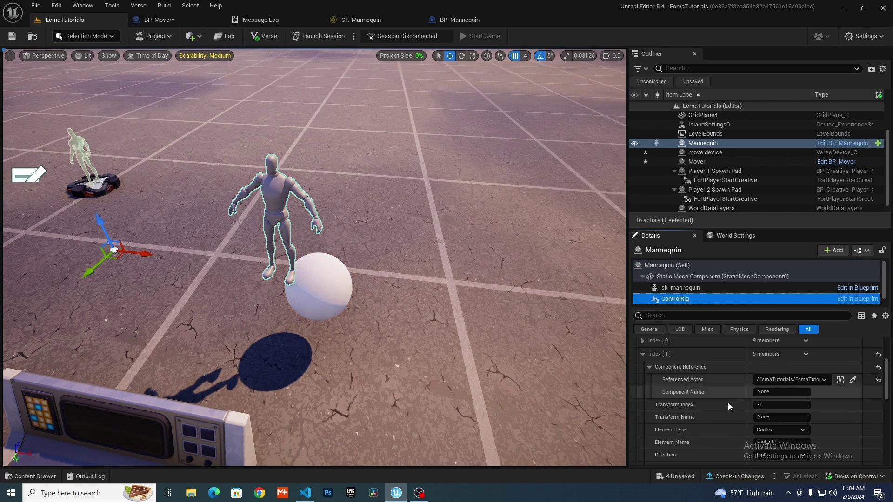
click(853, 380)
click(322, 295)
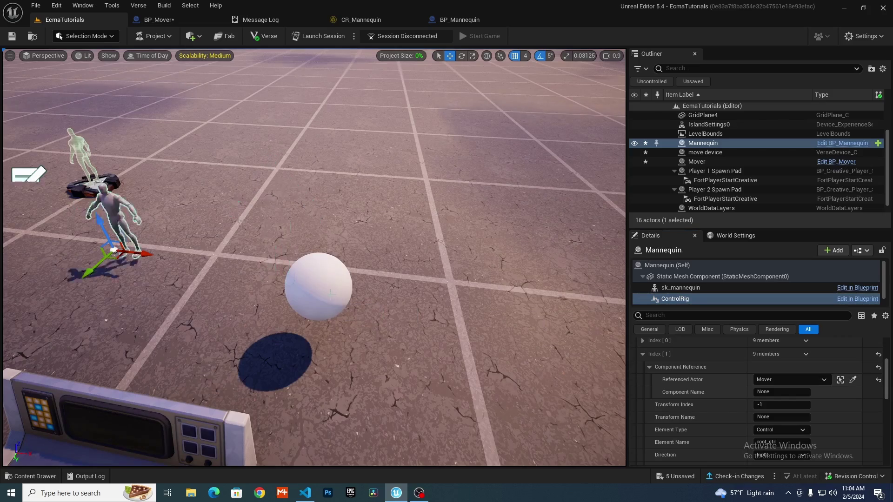
Move the Mover in the level to test that the mannequin follows it
click(322, 295)
drag(322, 295, 233, 255)
right_drag(321, 249, 200, 251)
Assign the level's Mover to the move device's Mover property and build the Verse code
click(279, 270)
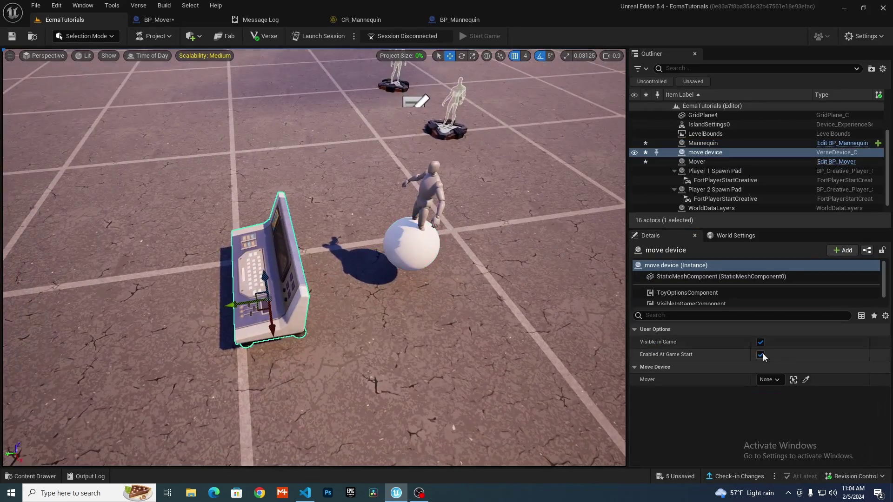
click(806, 380)
click(414, 267)
click(138, 5)
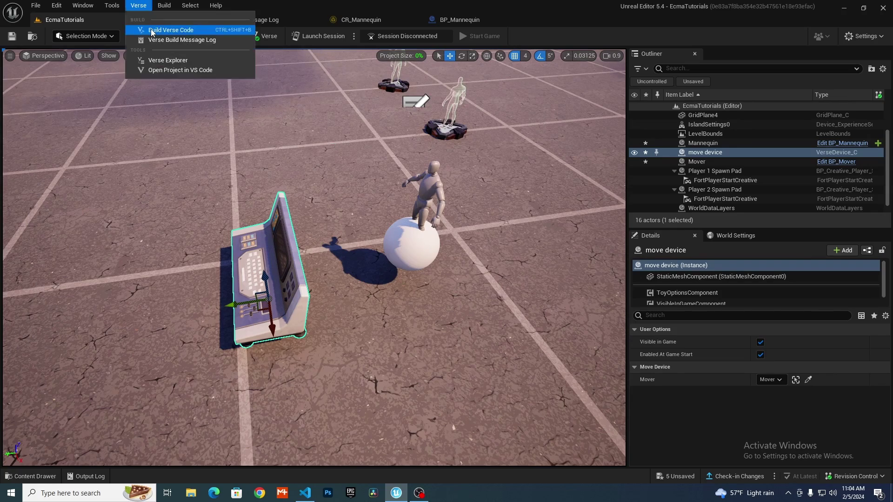
click(158, 28)
click(520, 352)
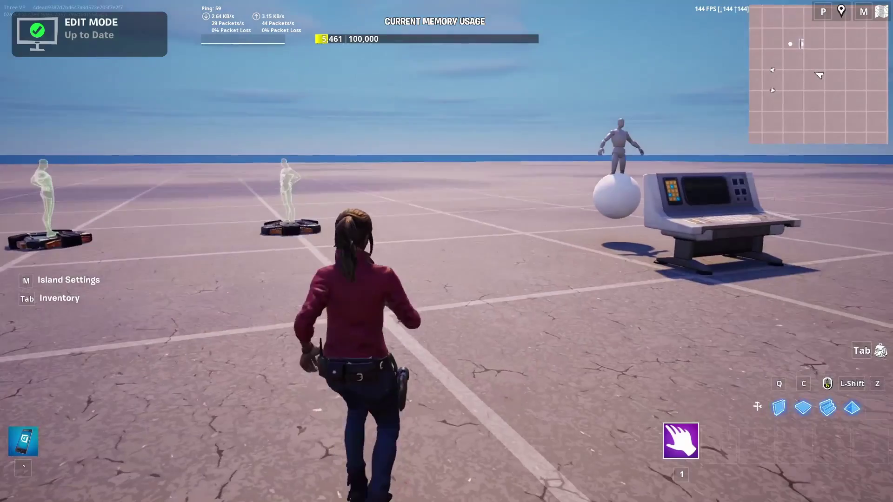
Start the game in the live session and walk around to examine how the mannequin follows the teleporting Mover
key(Escape)
click(674, 322)
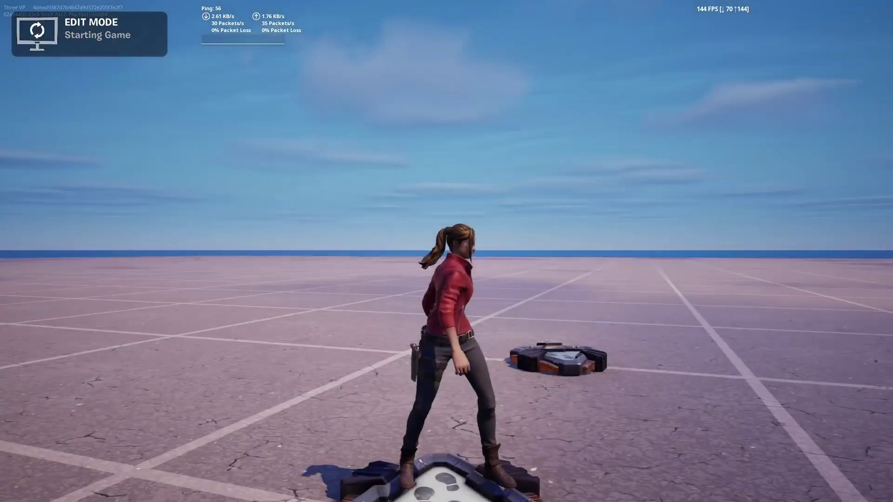
key(a)
key(w)
key(s)
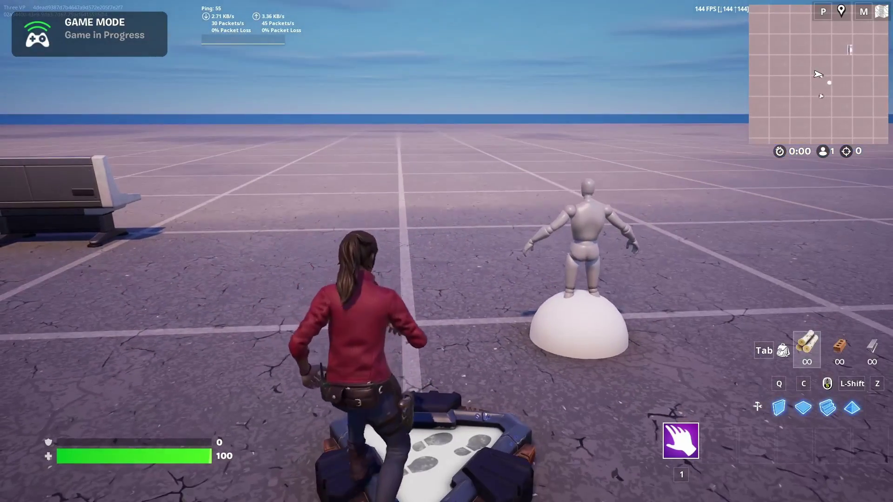
key(w)
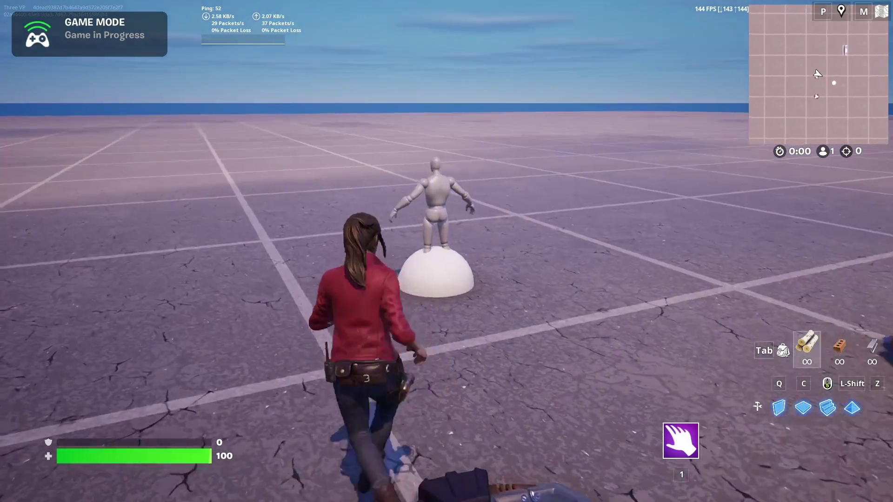
key(s)
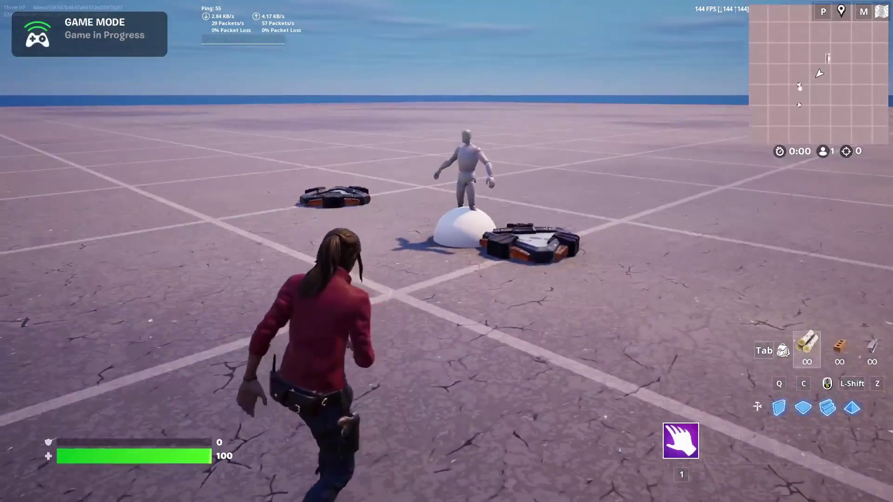
key(w)
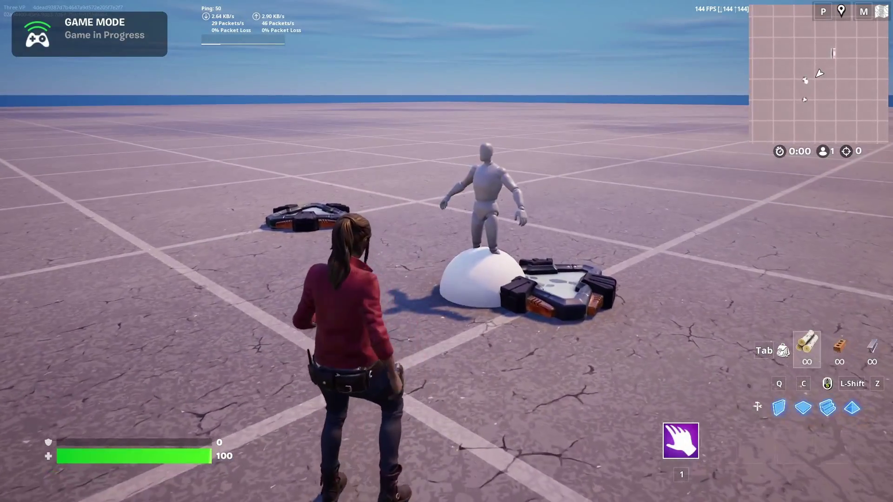
key(s)
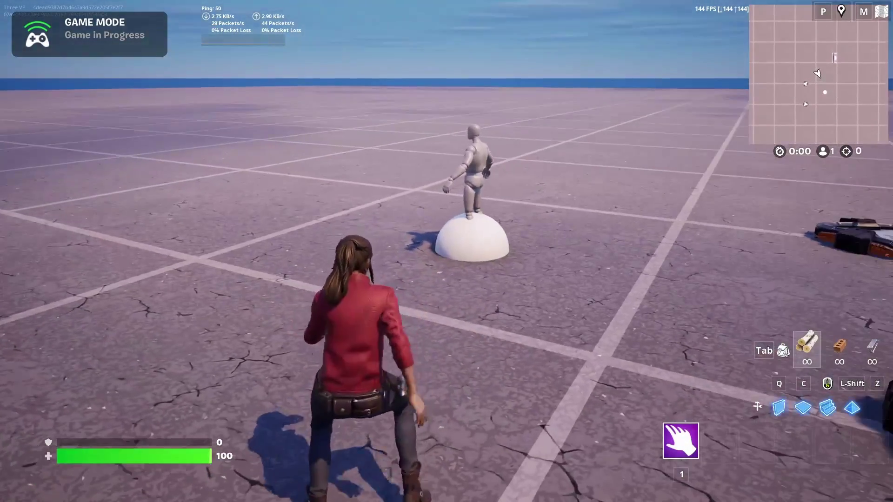